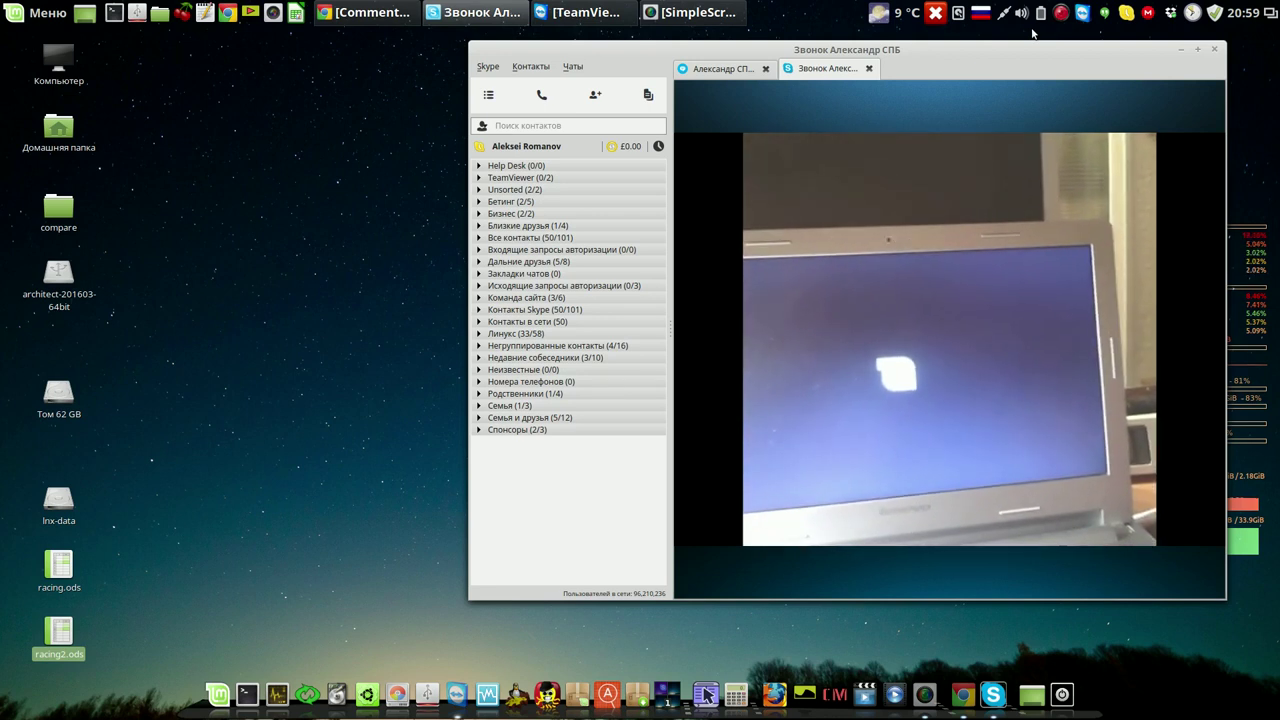
Bring up the TeamViewer window and arrange it side by side with the Skype call window
{"action": "left_click", "coordinate": [566, 12]}
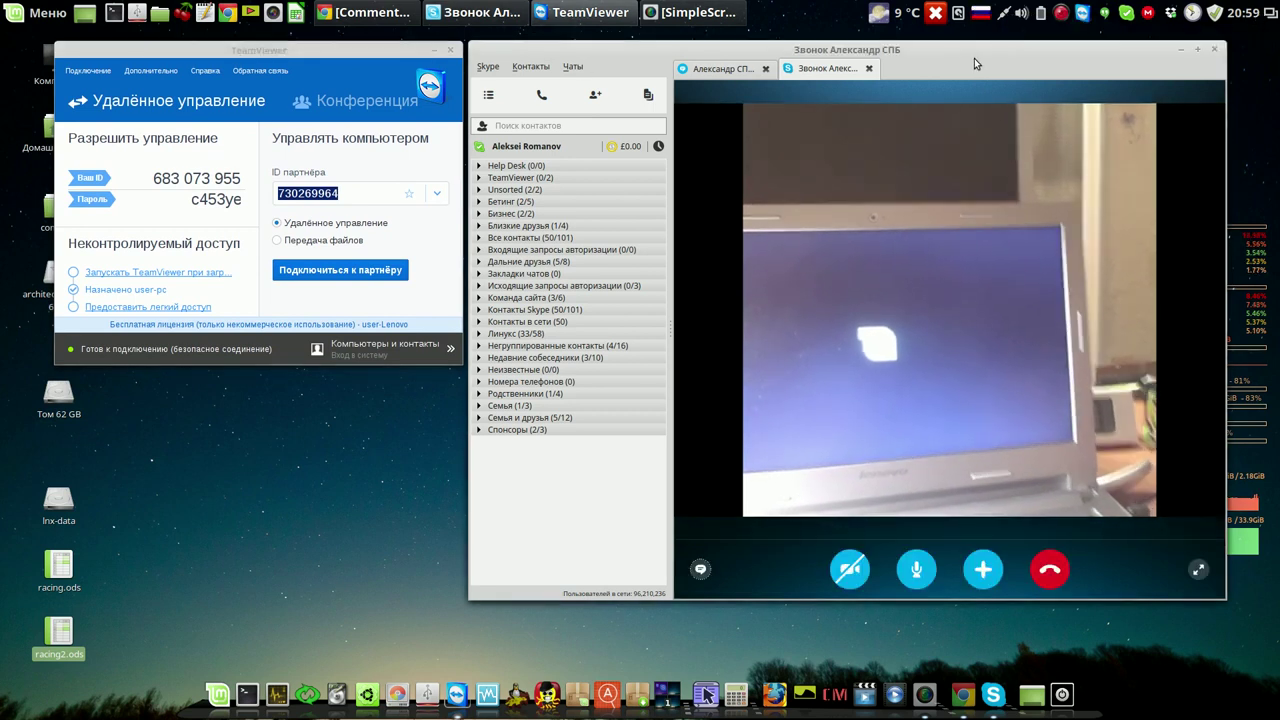
{"action": "mouse_move", "coordinate": [981, 67]}
{"action": "left_mouse_down"}
{"action": "mouse_move", "coordinate": [995, 72]}
{"action": "mouse_move", "coordinate": [995, 55]}
{"action": "left_mouse_up"}
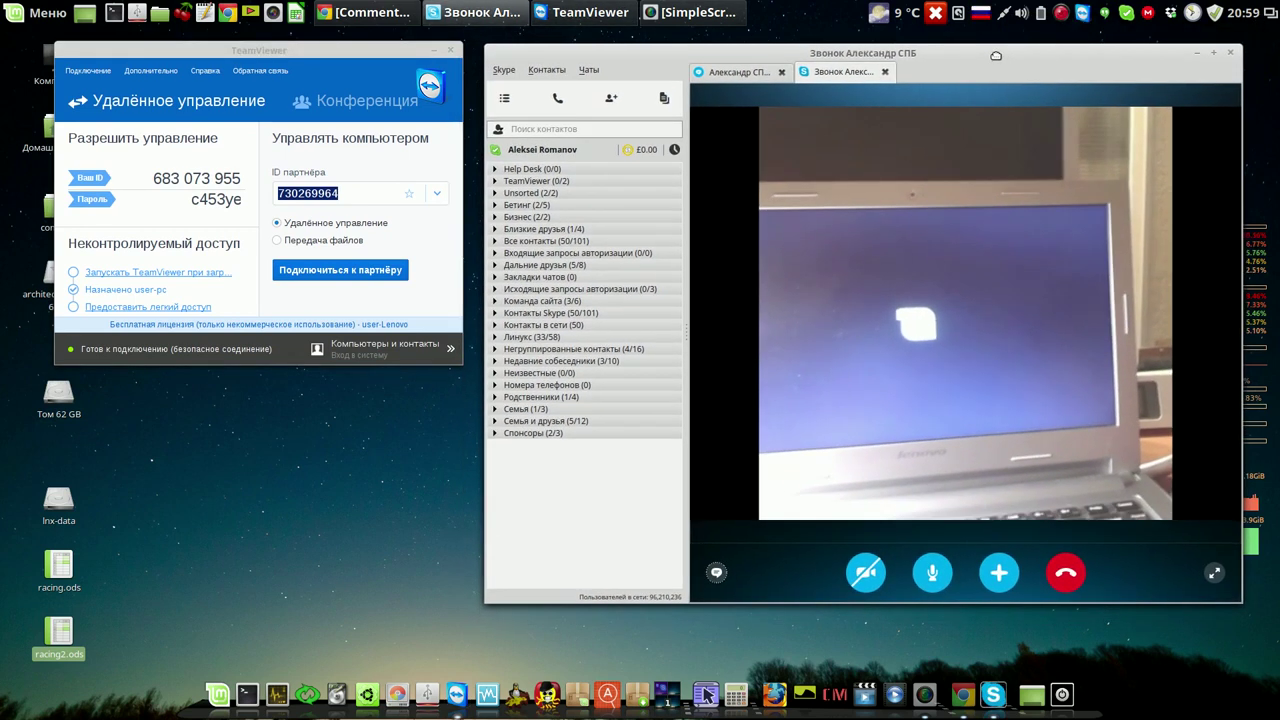
{"action": "left_click_drag", "start_coordinate": [406, 50], "coordinate": [415, 59]}
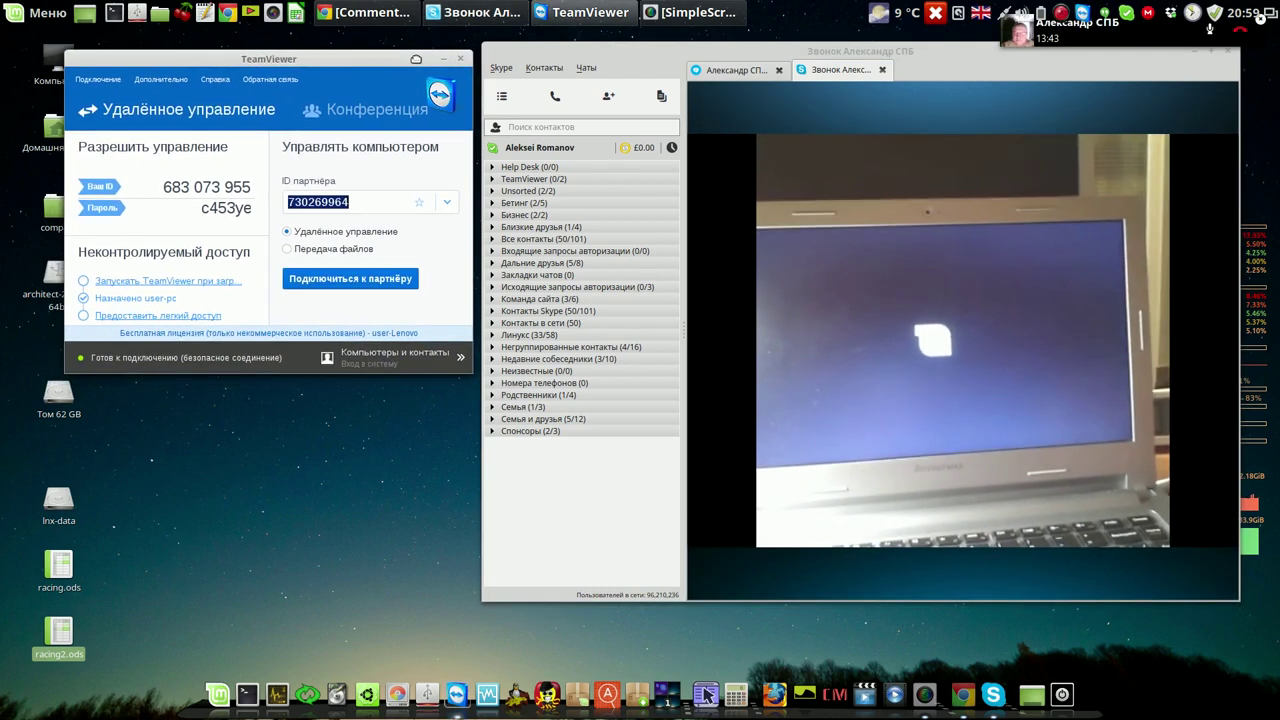
{"action": "left_click", "coordinate": [940, 70]}
{"action": "left_click_drag", "start_coordinate": [955, 55], "coordinate": [949, 67]}
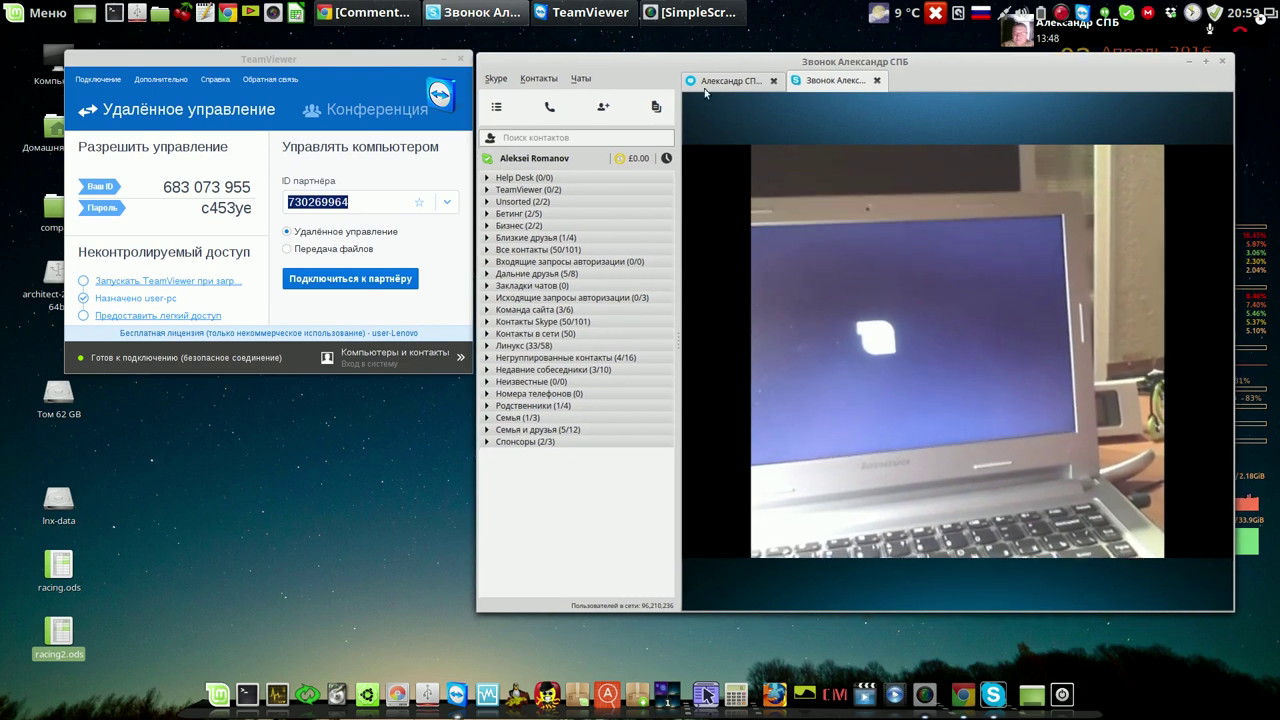
{"action": "left_click_drag", "start_coordinate": [409, 61], "coordinate": [405, 63]}
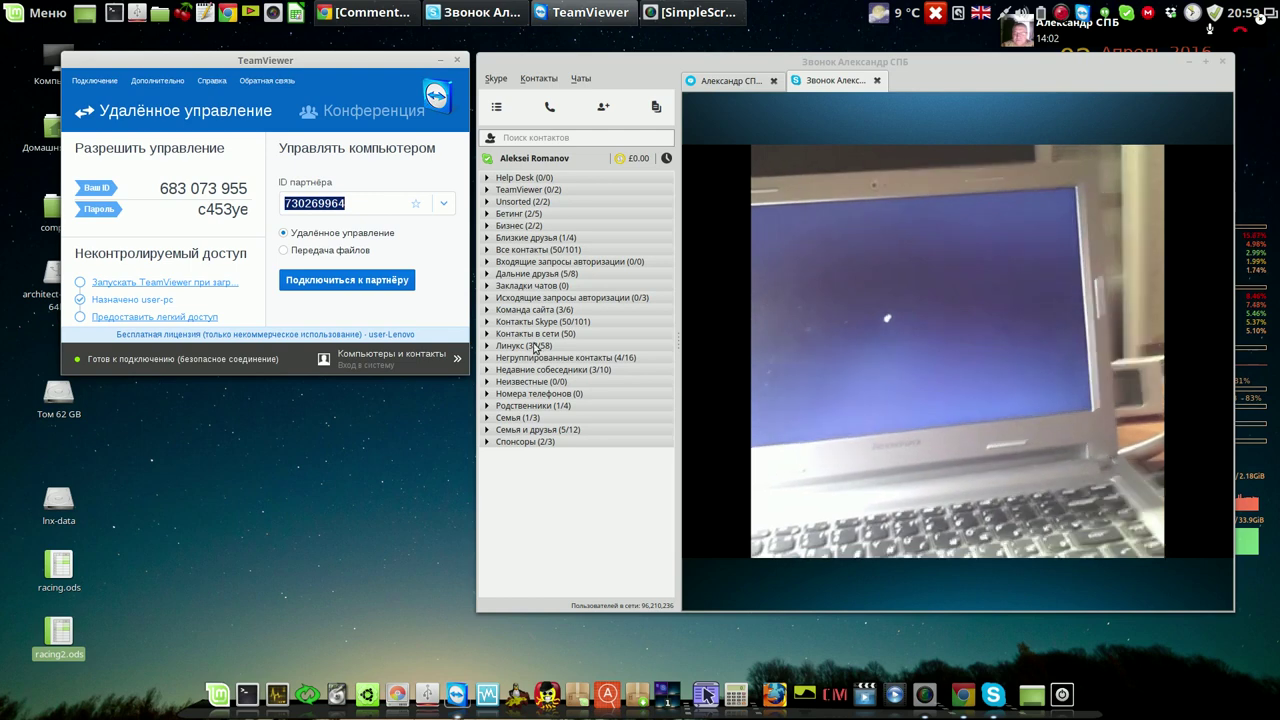
{"action": "mouse_move", "coordinate": [683, 513]}
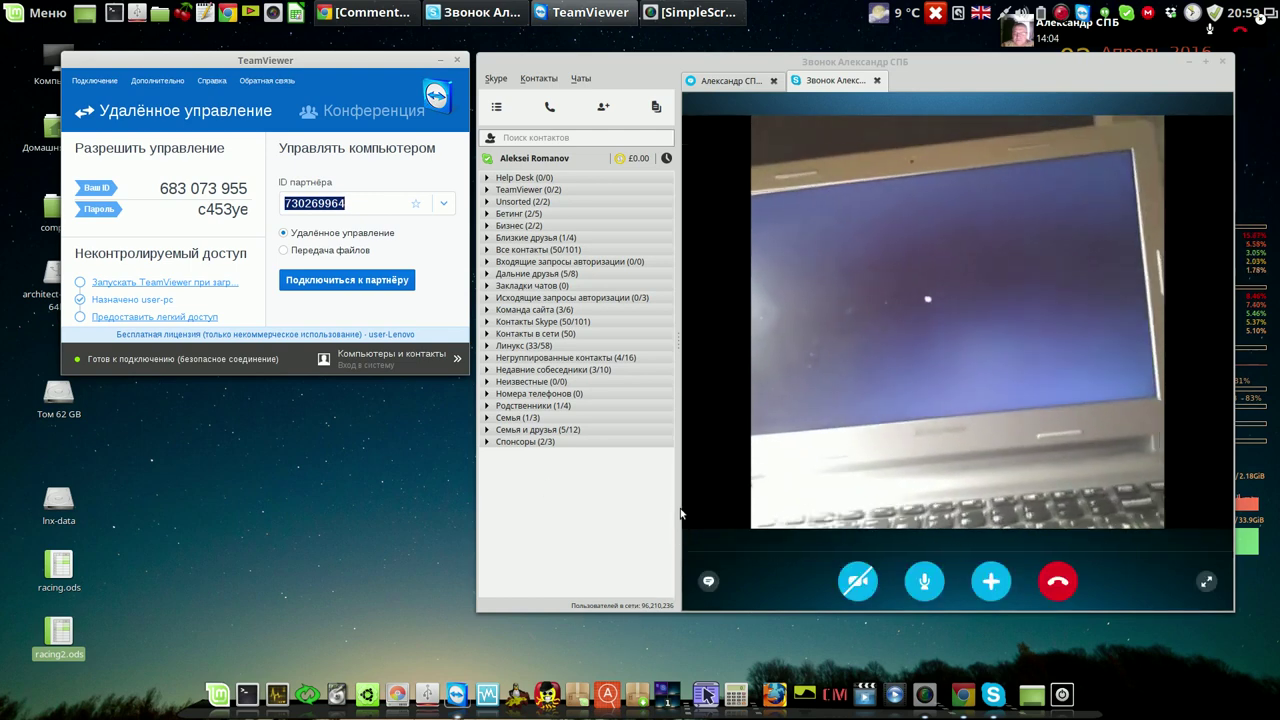
{"action": "left_click", "coordinate": [637, 515]}
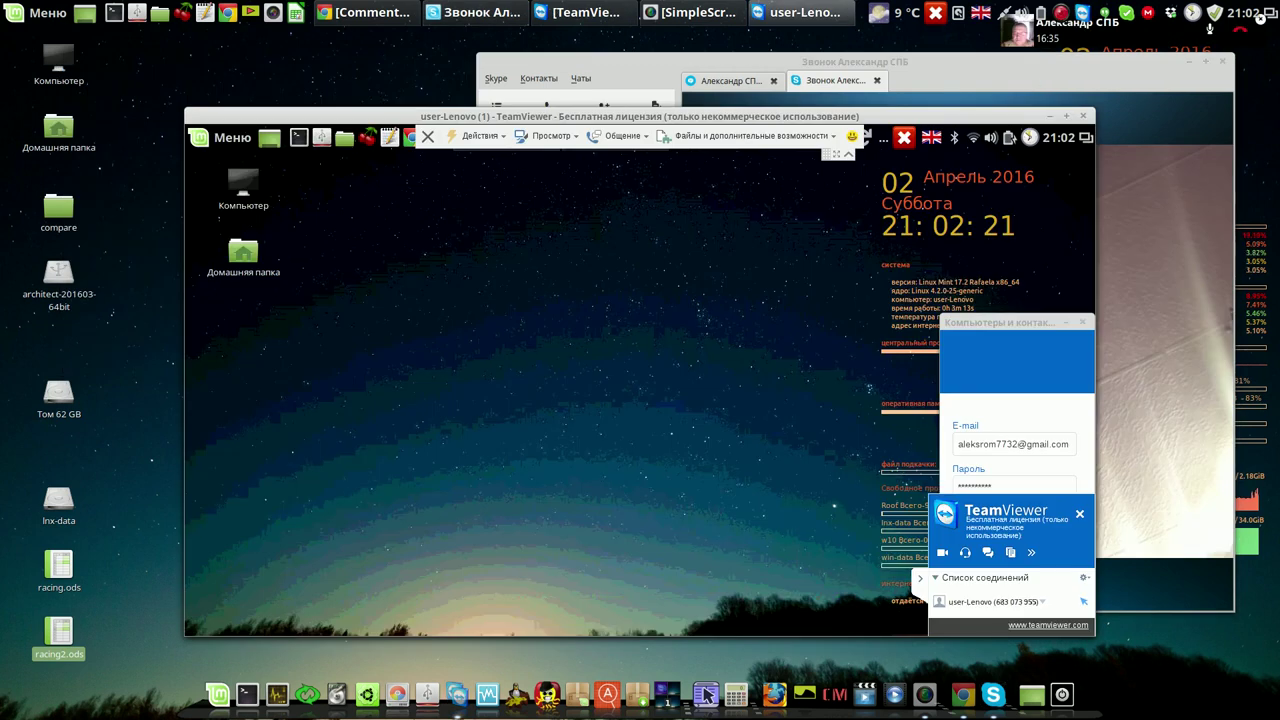
Close the computers and contacts window on the remote desktop and collapse the session toolbar
{"action": "left_click", "coordinate": [1082, 323]}
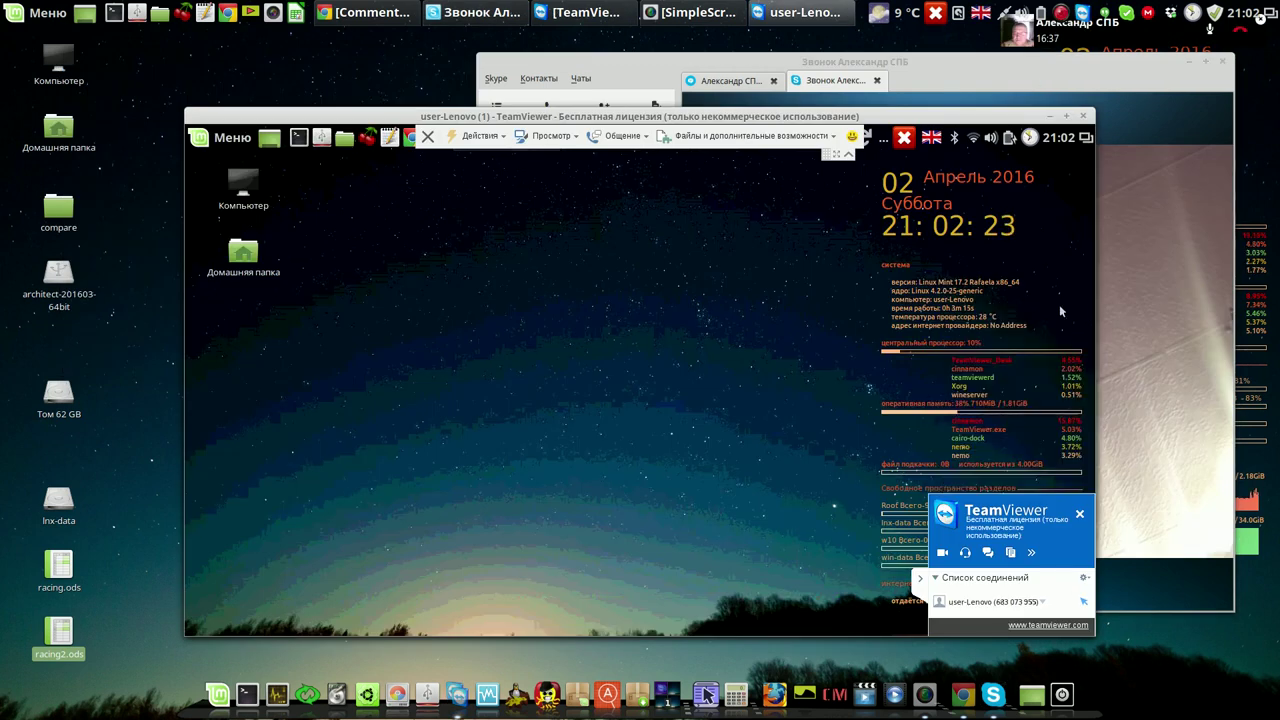
{"action": "left_click", "coordinate": [846, 156]}
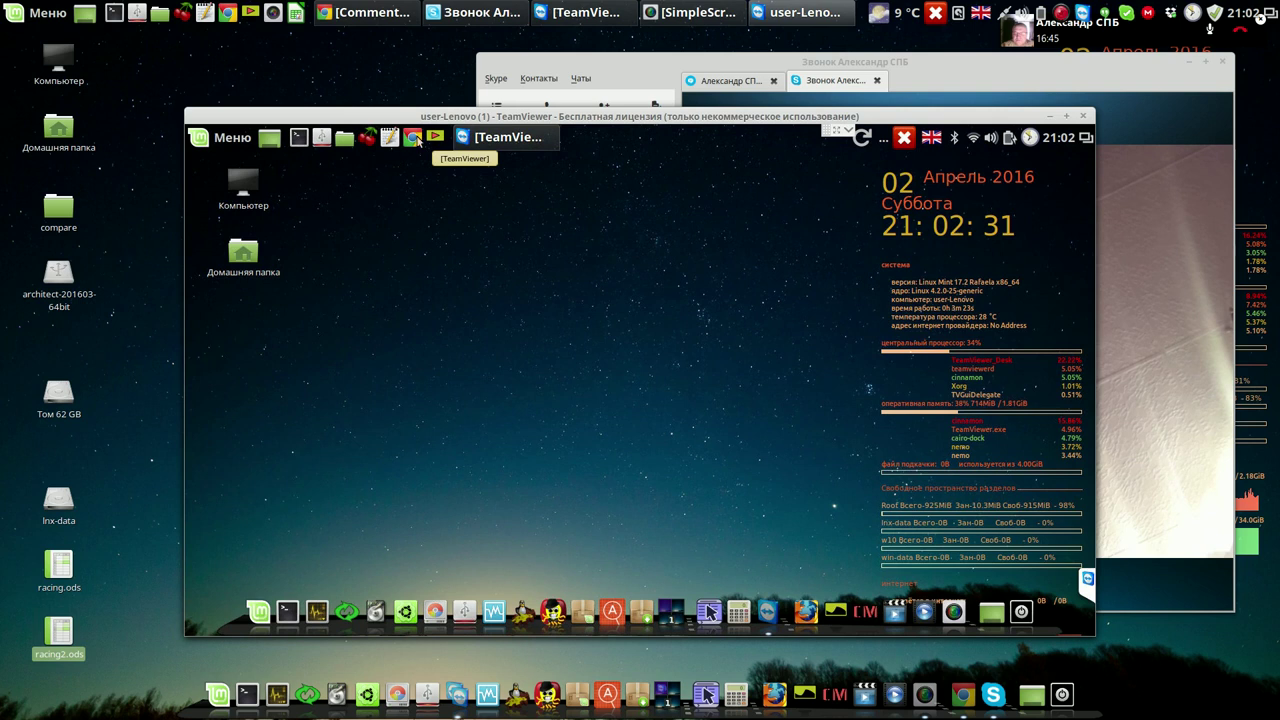
Look through the Internet applications in the remote desktop's main menu
{"action": "left_click", "coordinate": [219, 143]}
{"action": "mouse_move", "coordinate": [326, 280]}
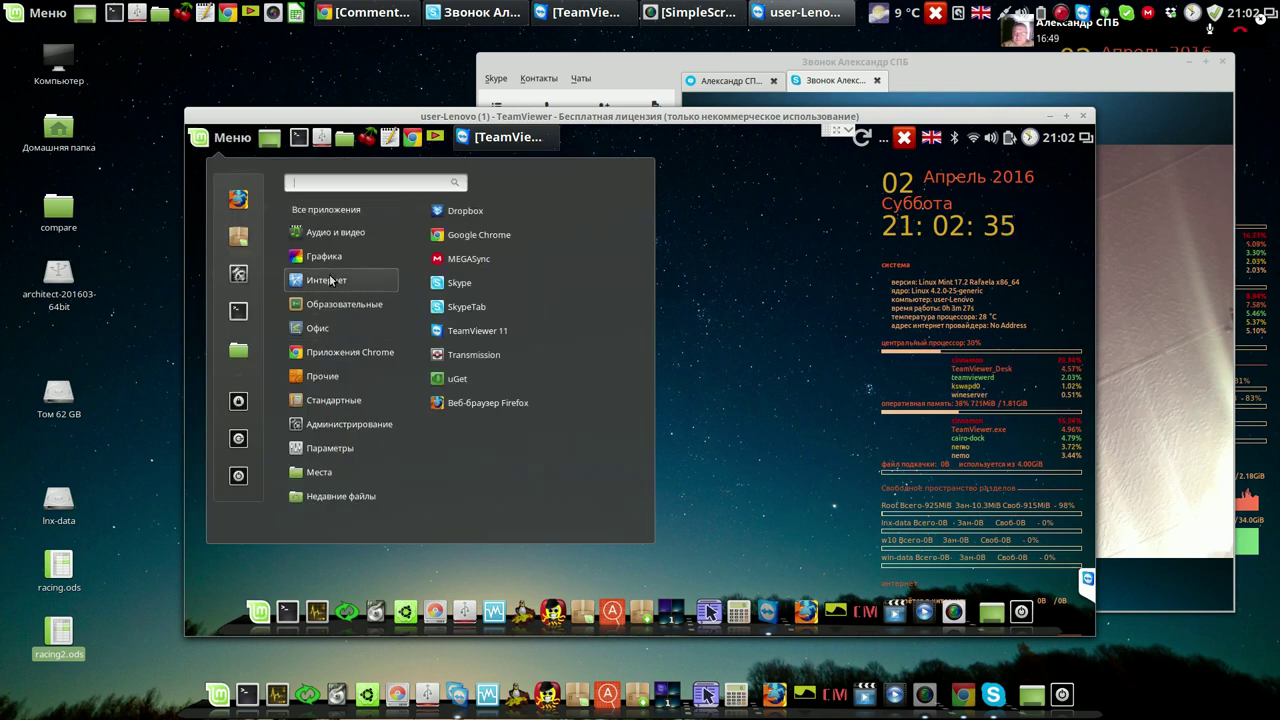
{"action": "left_click", "coordinate": [469, 307]}
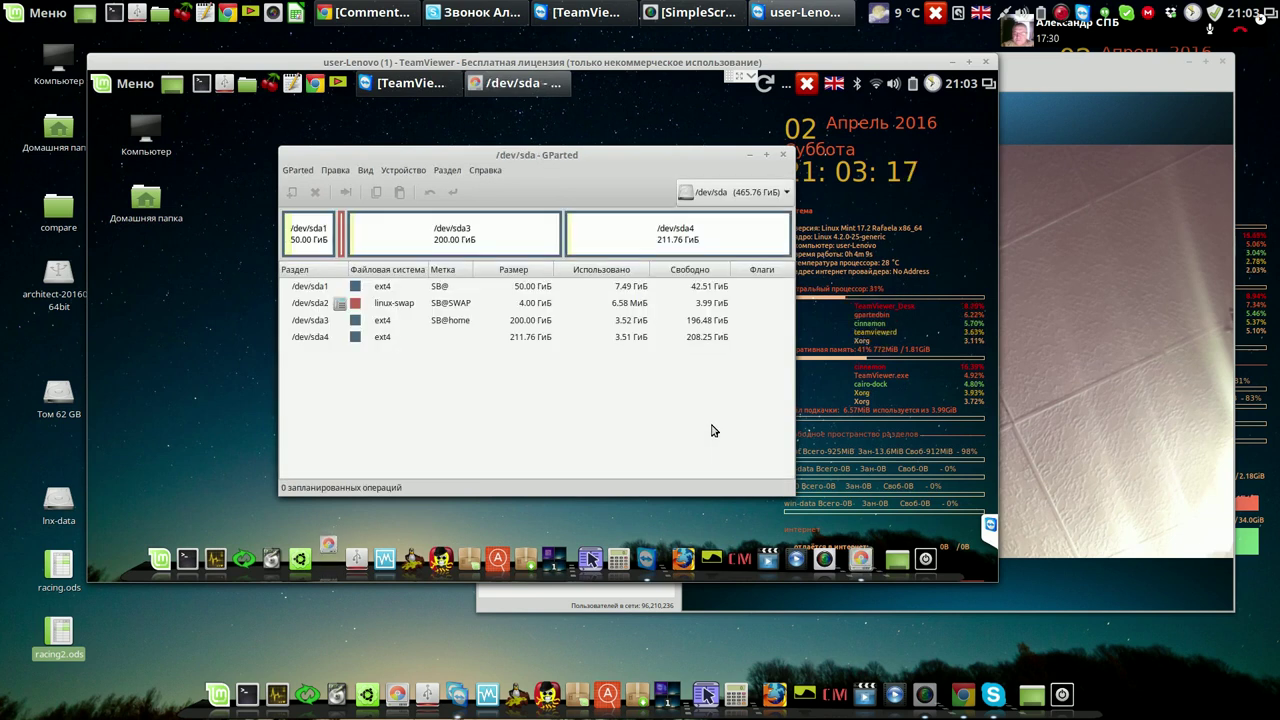
Try to create a new partition table on the /dev/sda disk in GParted
{"action": "left_click", "coordinate": [403, 171]}
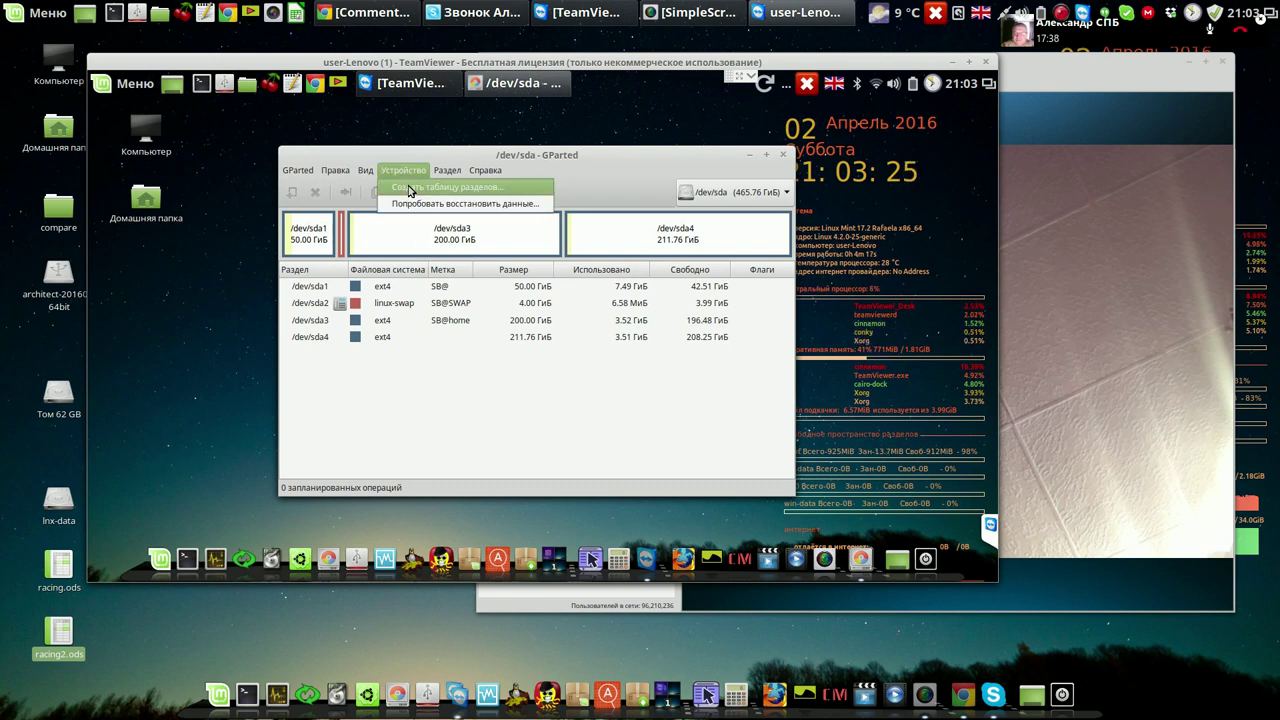
{"action": "left_click", "coordinate": [408, 188]}
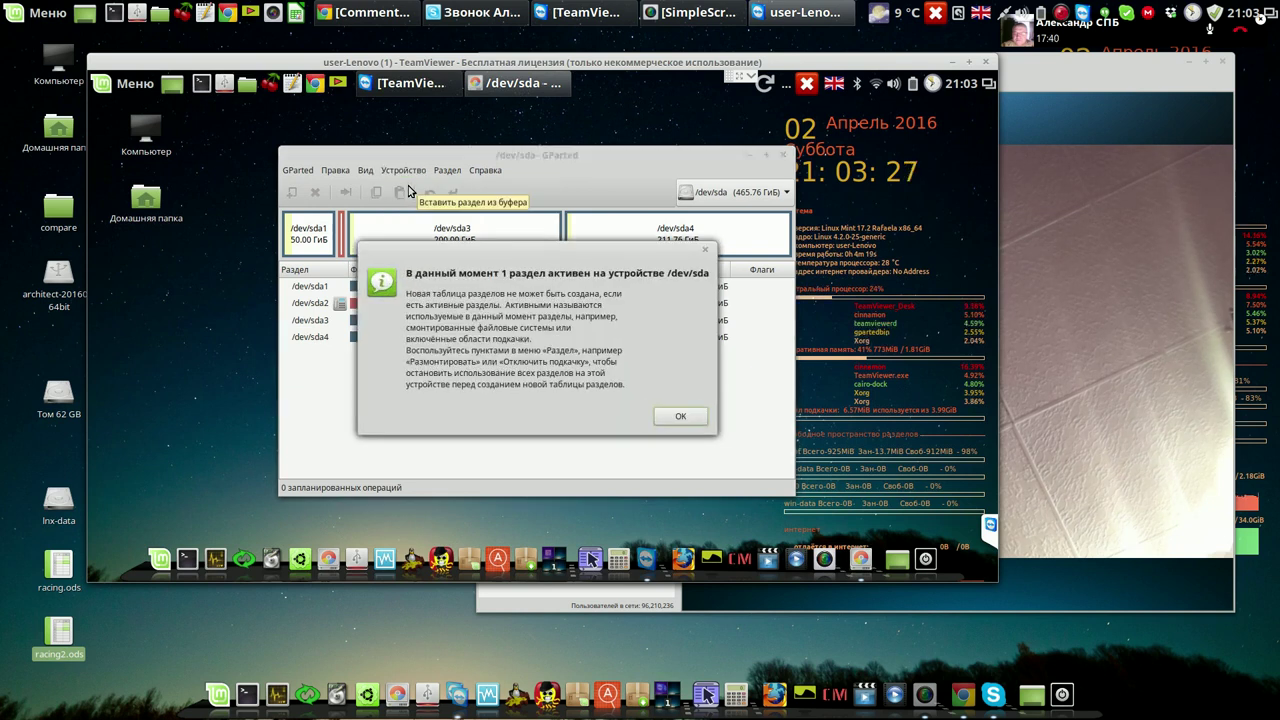
{"action": "left_click", "coordinate": [678, 418]}
Turn off swap on the linux-swap partition /dev/sda2
{"action": "left_click", "coordinate": [468, 306]}
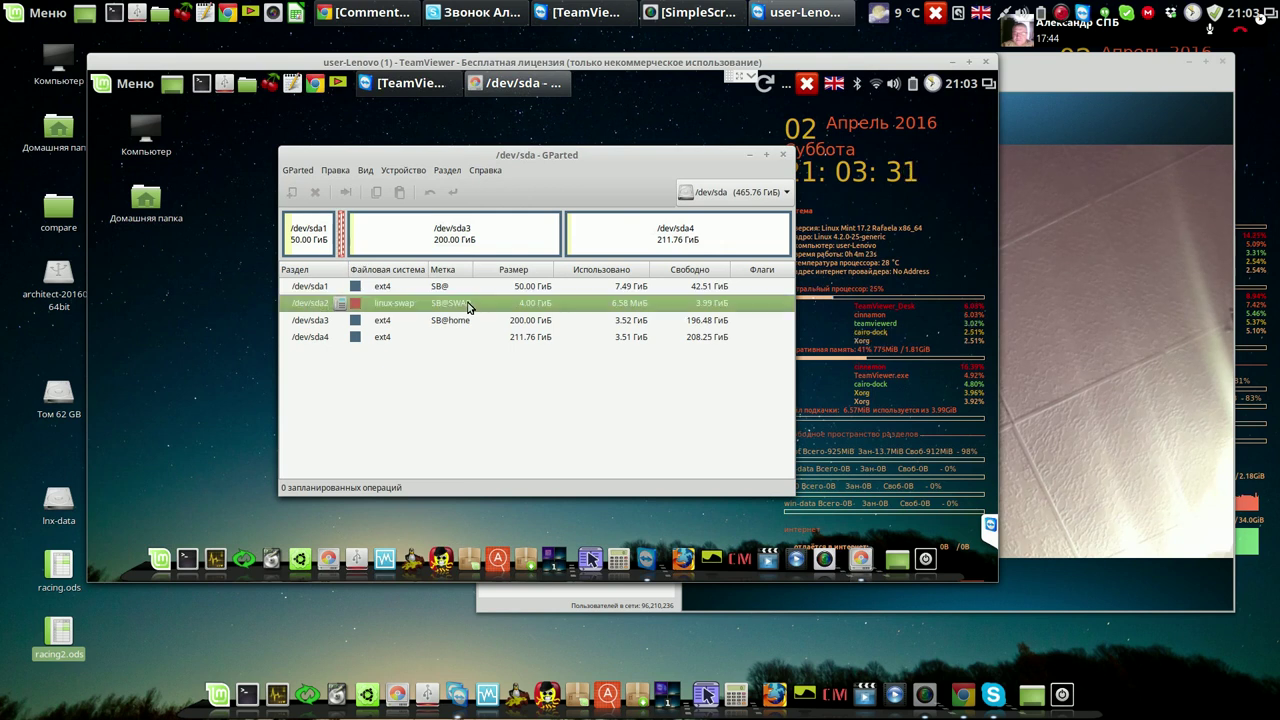
{"action": "right_click", "coordinate": [470, 306]}
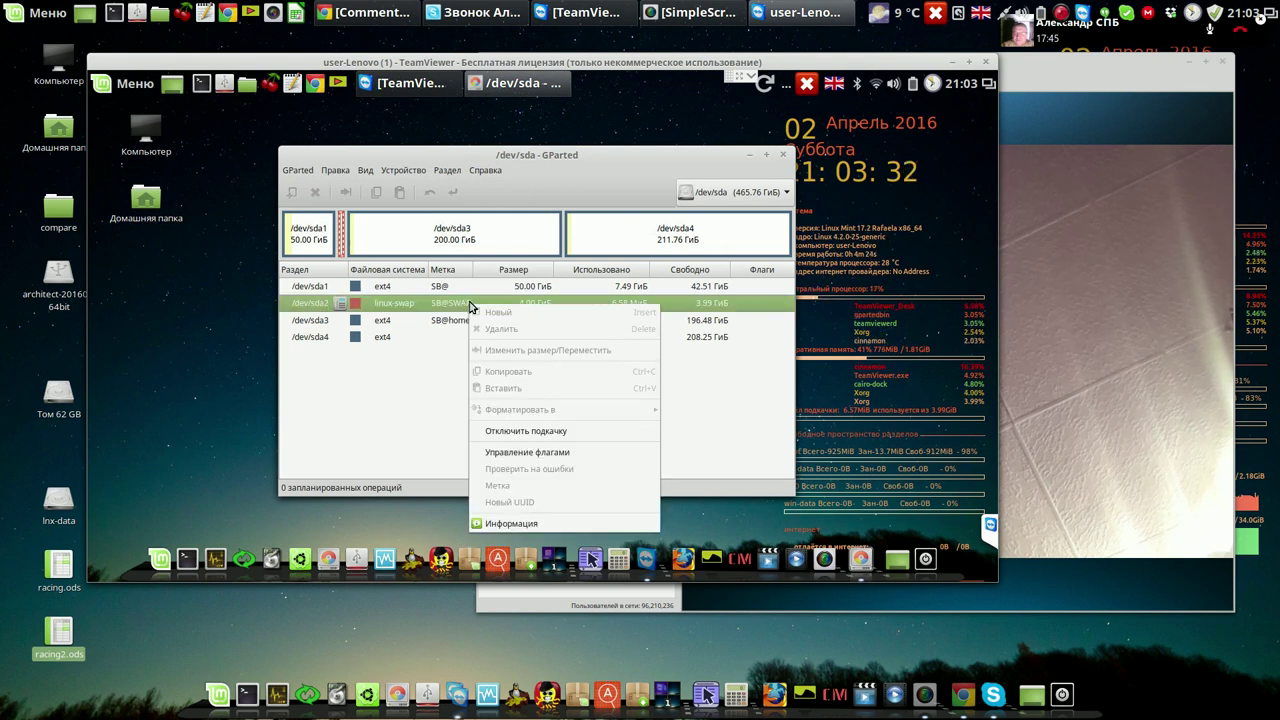
{"action": "left_click", "coordinate": [548, 432]}
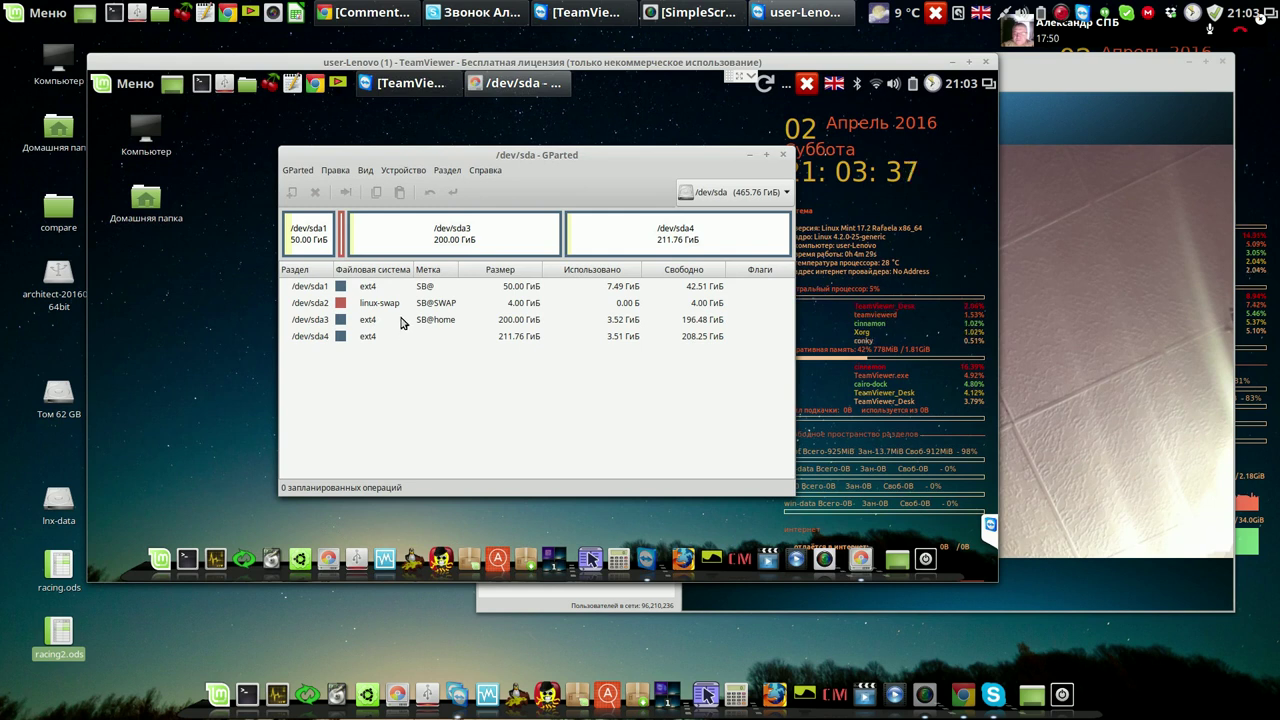
Create a new msdos partition table on the whole /dev/sda disk and apply it
{"action": "left_click", "coordinate": [399, 174]}
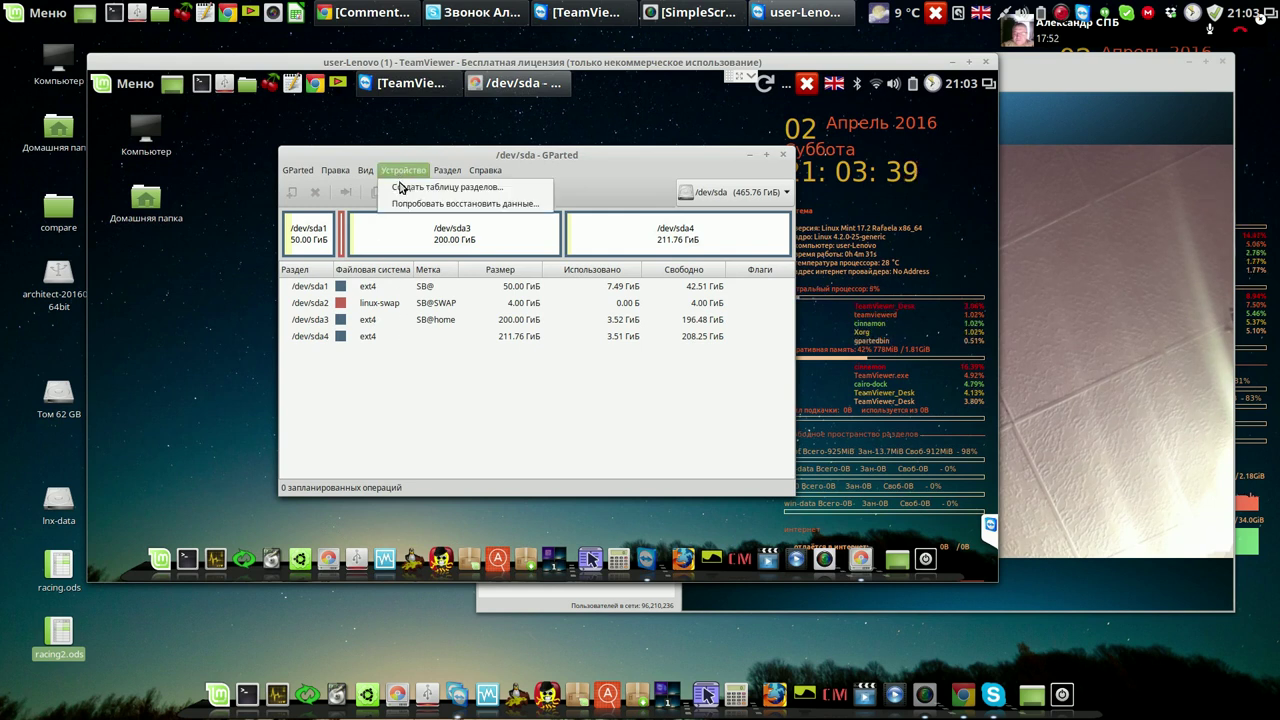
{"action": "left_click", "coordinate": [399, 187]}
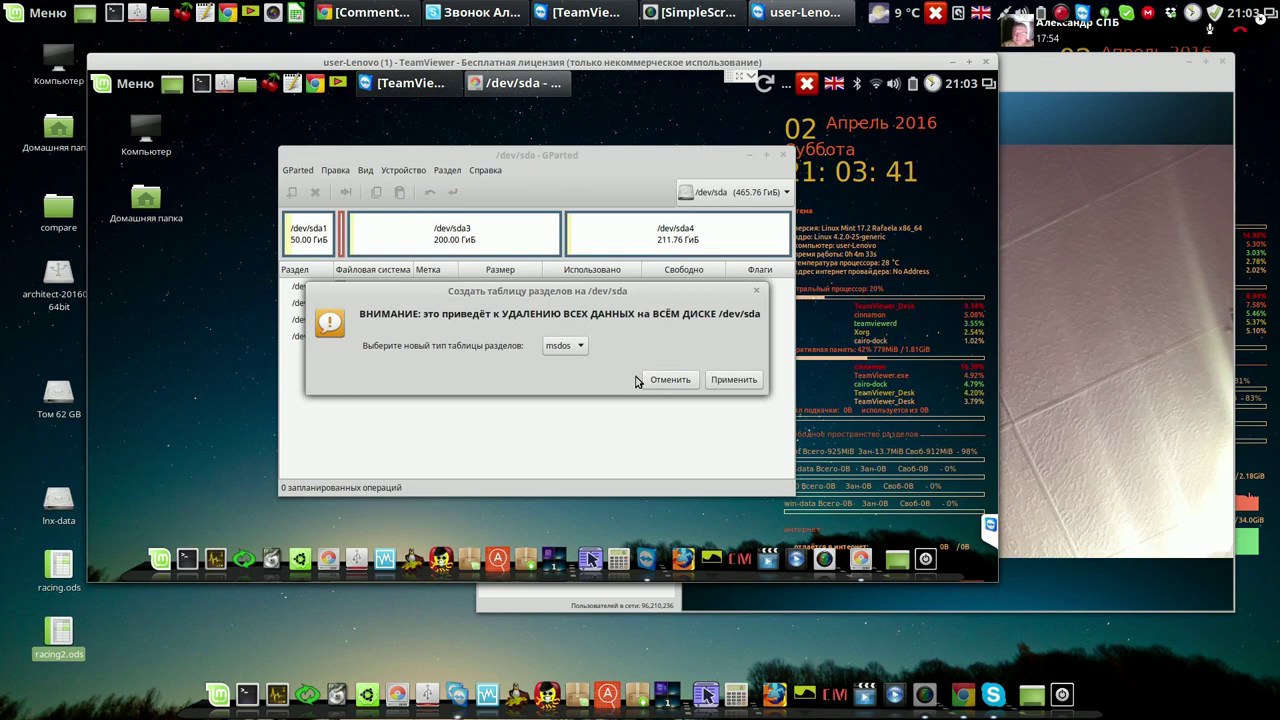
{"action": "left_click", "coordinate": [718, 383]}
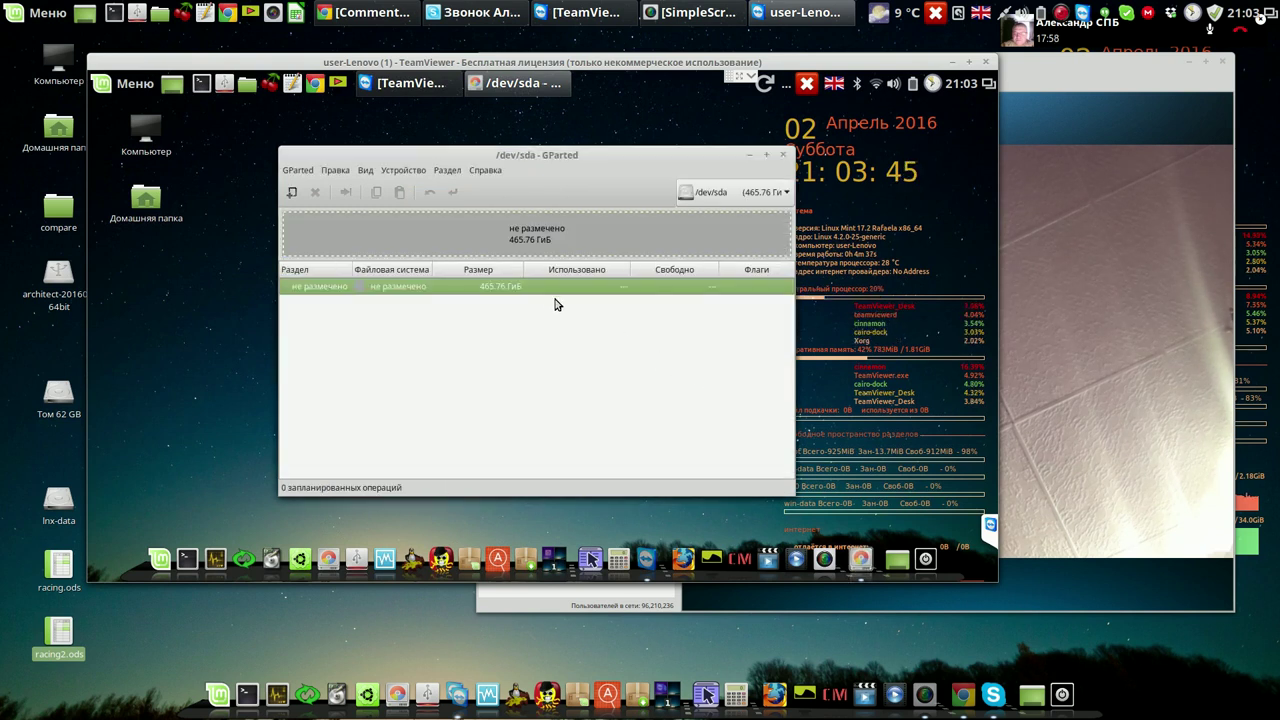
Display the device information for /dev/sda to check its partition table type, and close GParted
{"action": "left_click", "coordinate": [407, 171]}
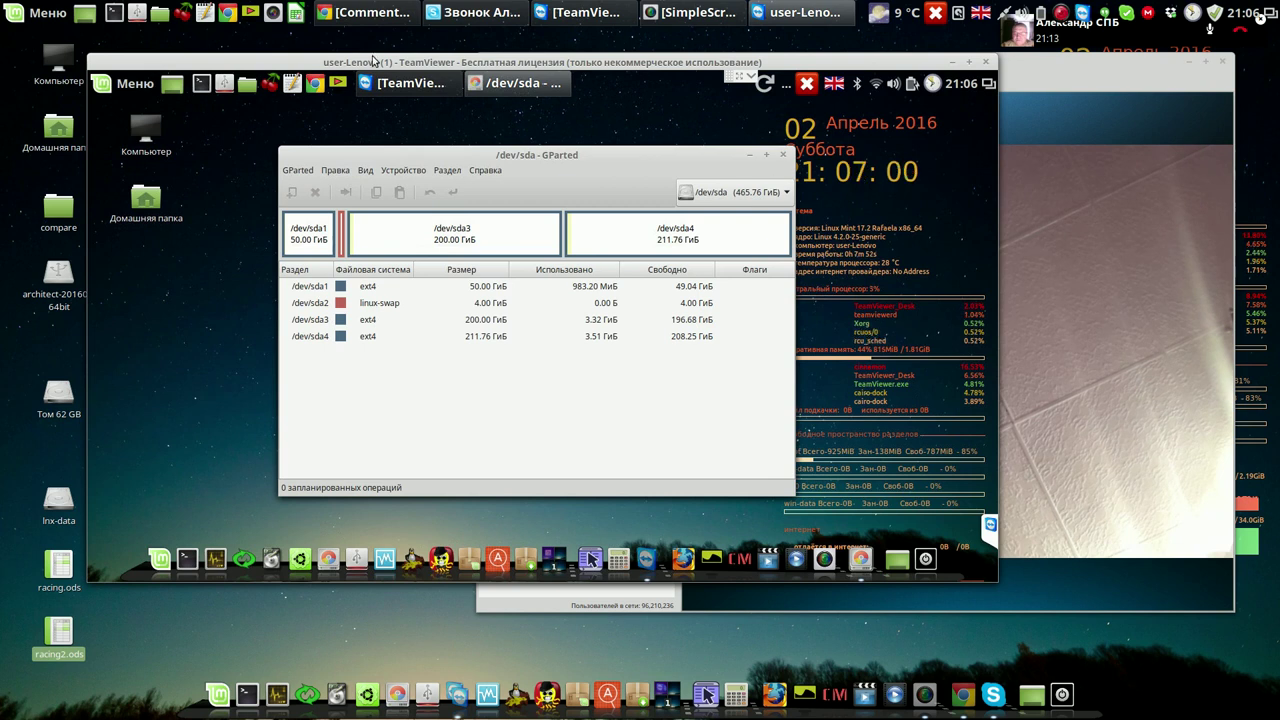
{"action": "left_click", "coordinate": [366, 170]}
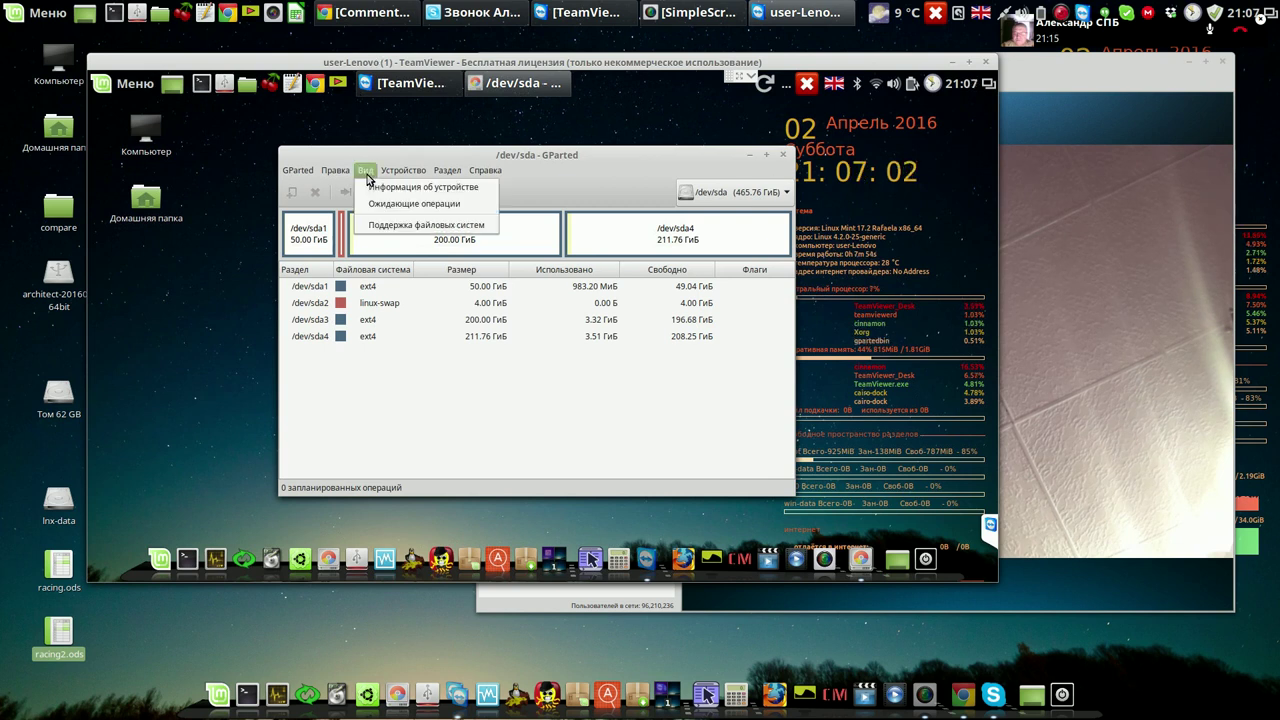
{"action": "left_click", "coordinate": [375, 188]}
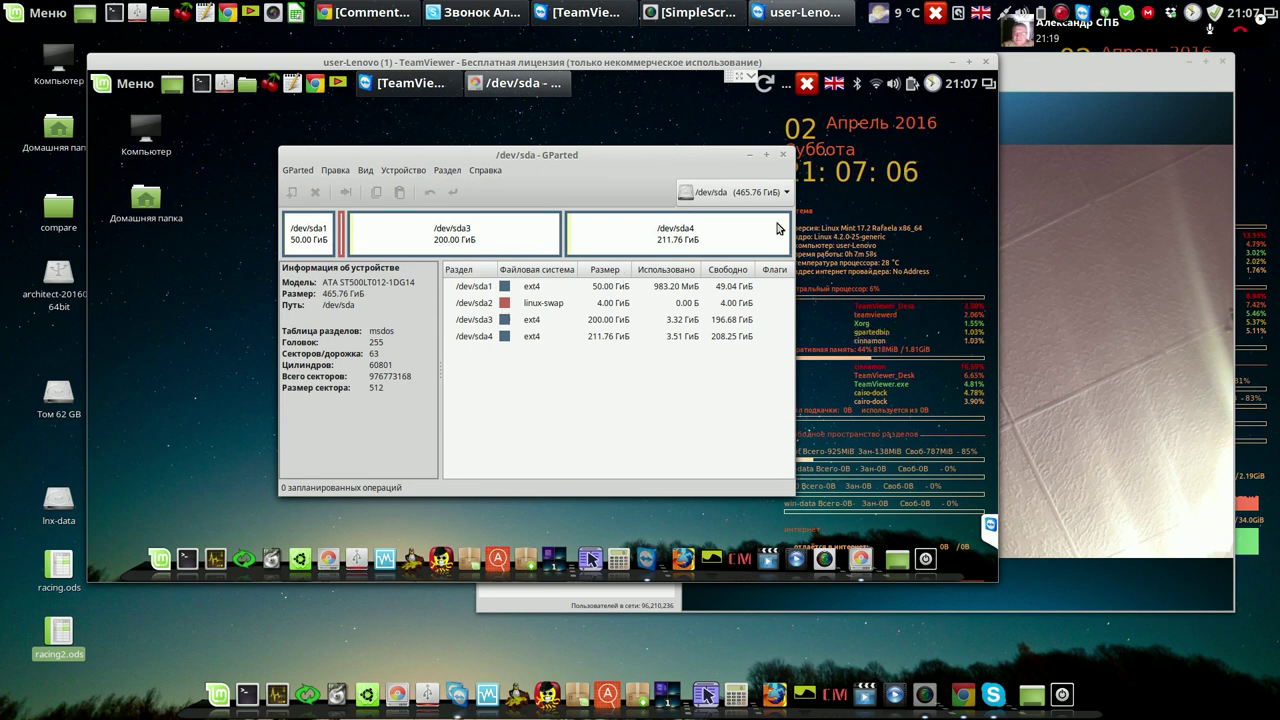
{"action": "left_click", "coordinate": [783, 156]}
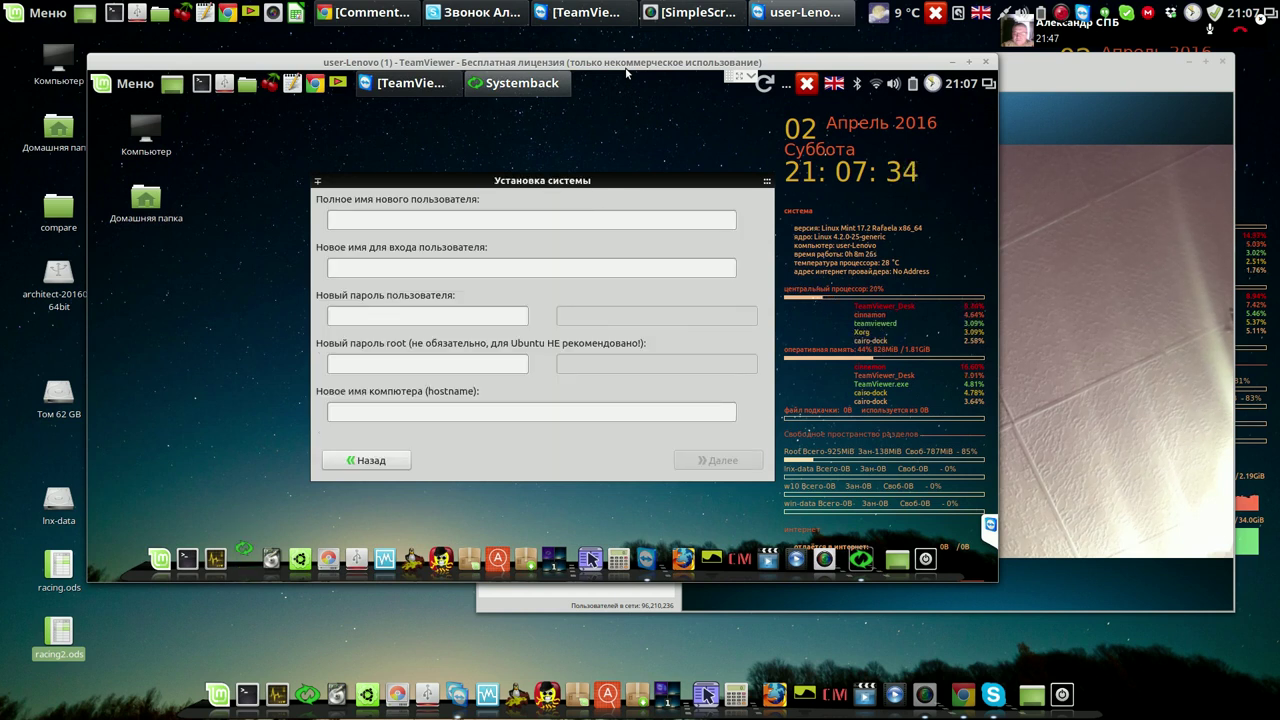
Fill in the new user's full name, login name, user password and root password, set the hostname to lenovo, and continue the installation
{"action": "type", "text": "lenovo"}
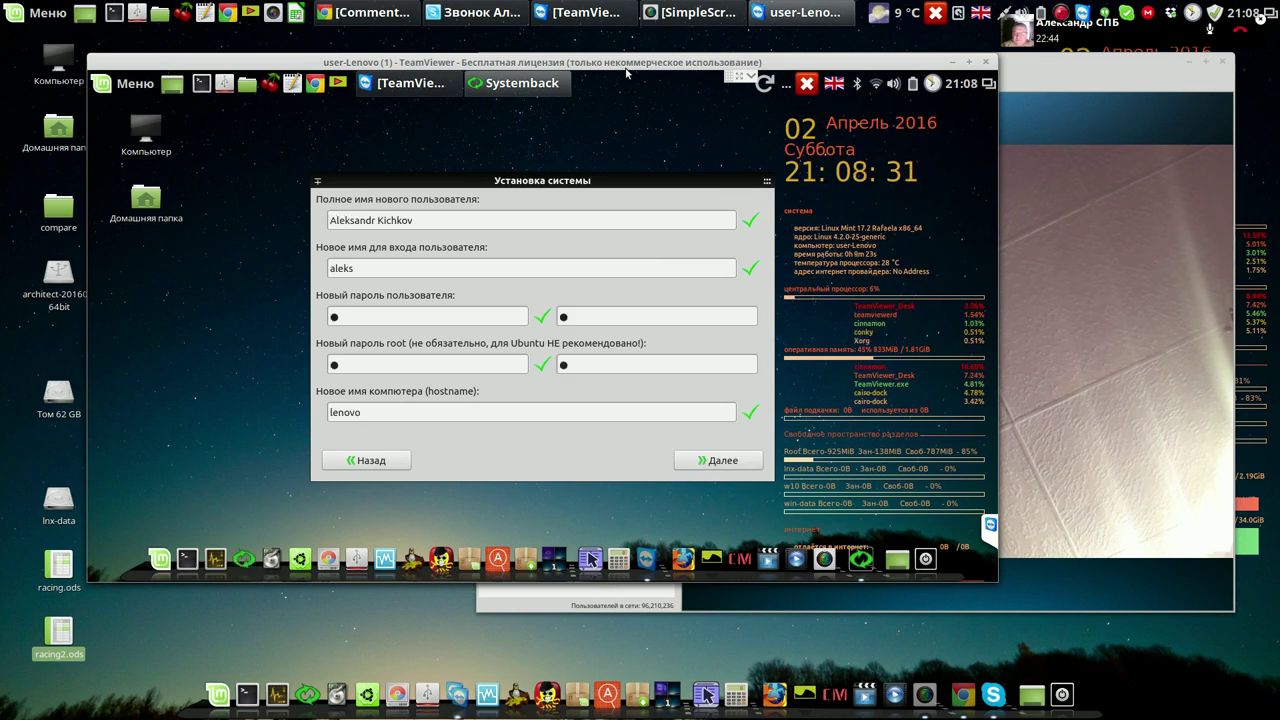
{"action": "key", "text": "Return"}
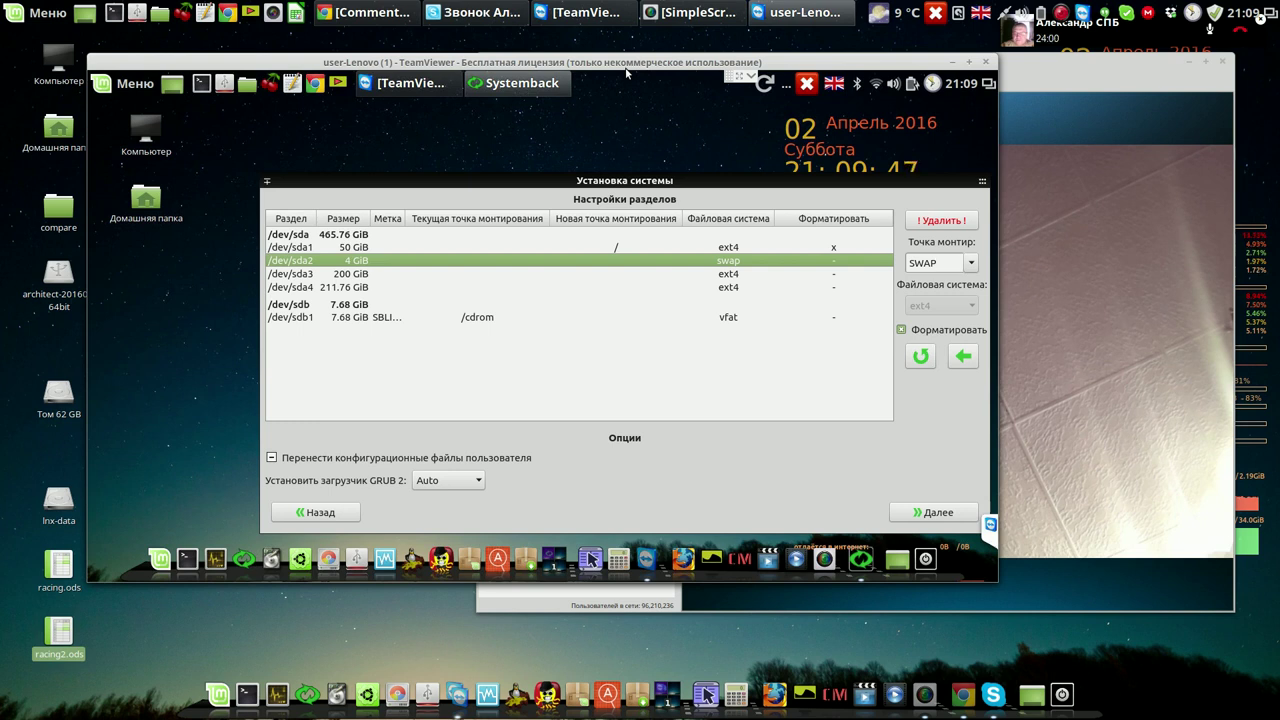
Apply the SWAP mount point with formatting to the /dev/sda2 partition in the installer's partition settings
{"action": "key", "text": "Return"}
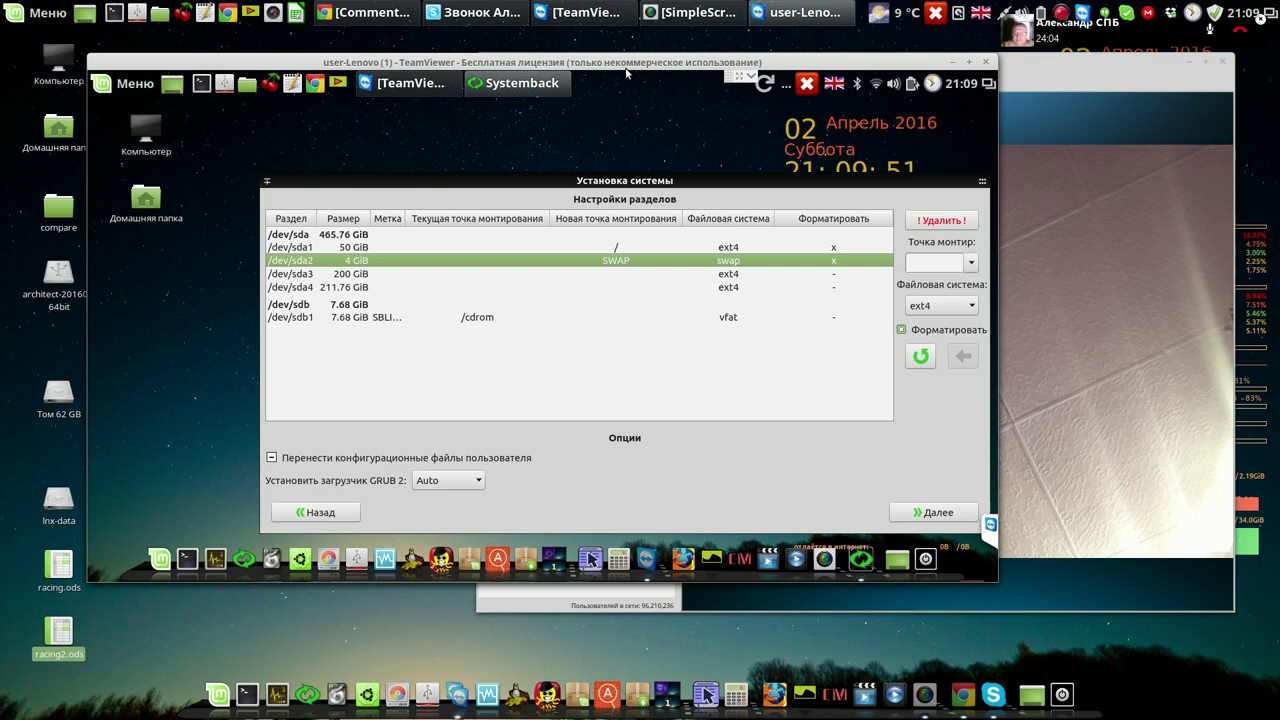
{"action": "key", "text": "Down"}
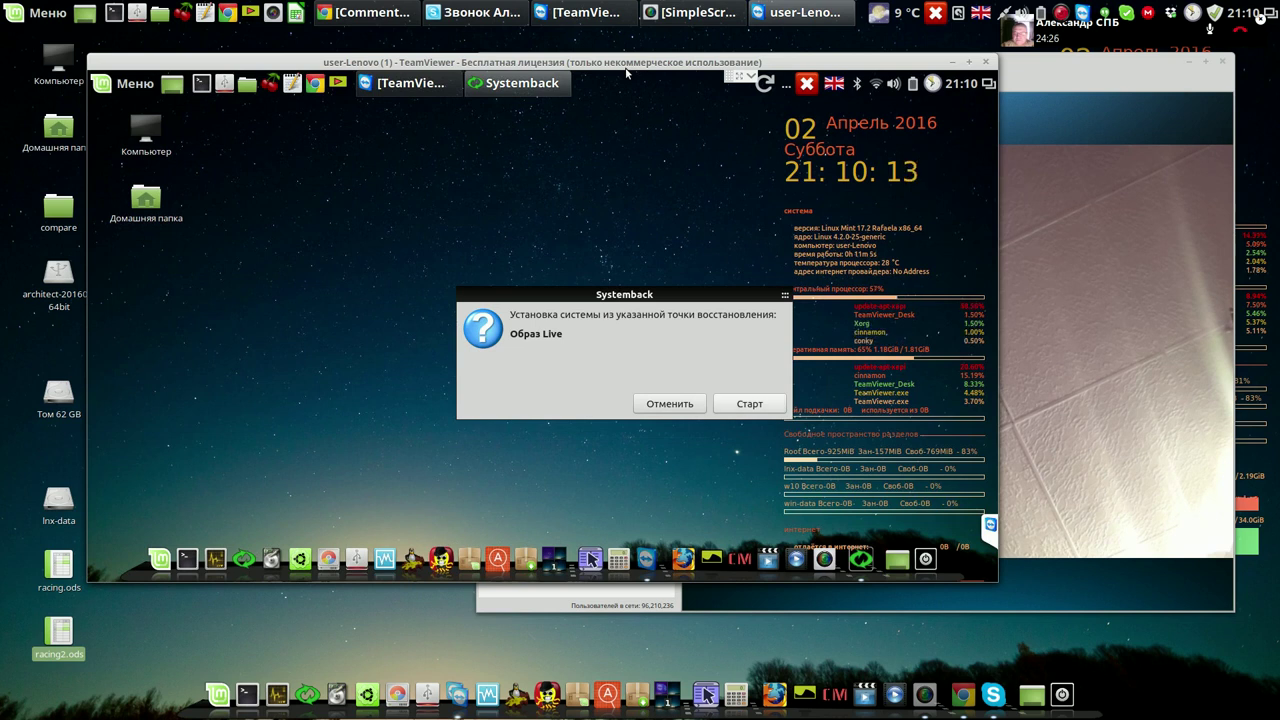
Start the Systemback installation from the Live image and close its completion notice
{"action": "key", "text": "Return"}
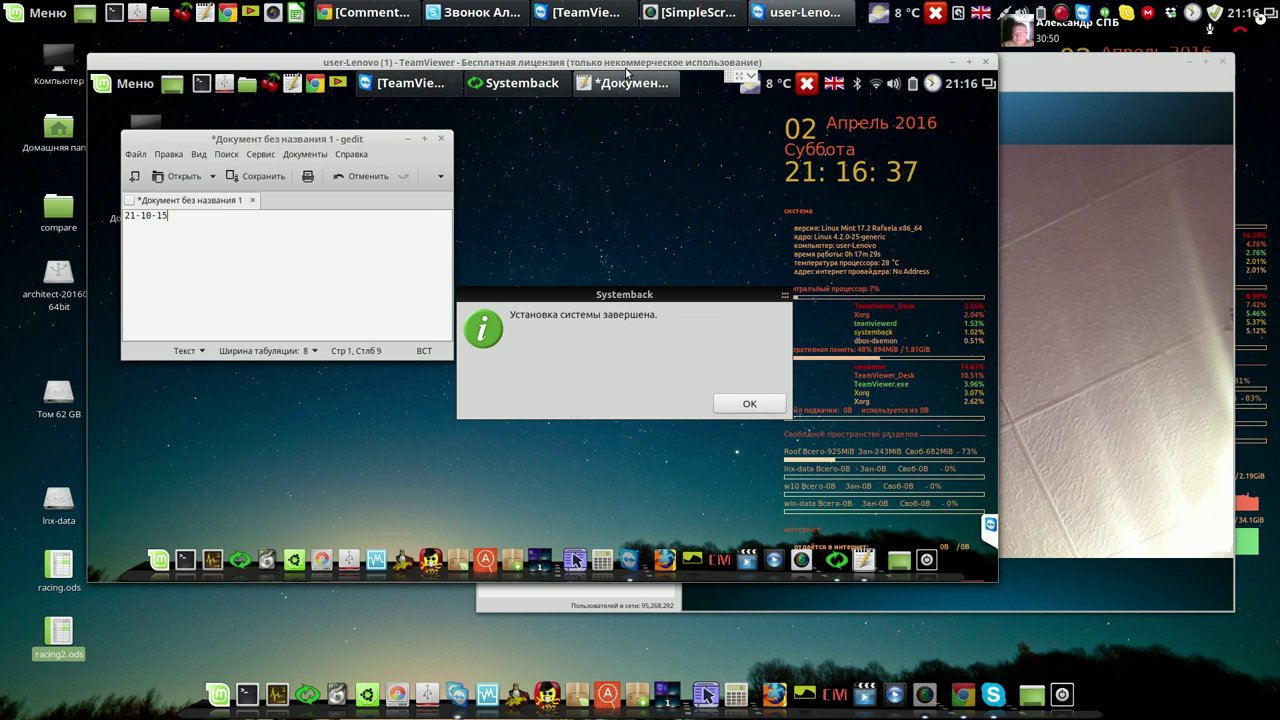
{"action": "key", "text": "Return"}
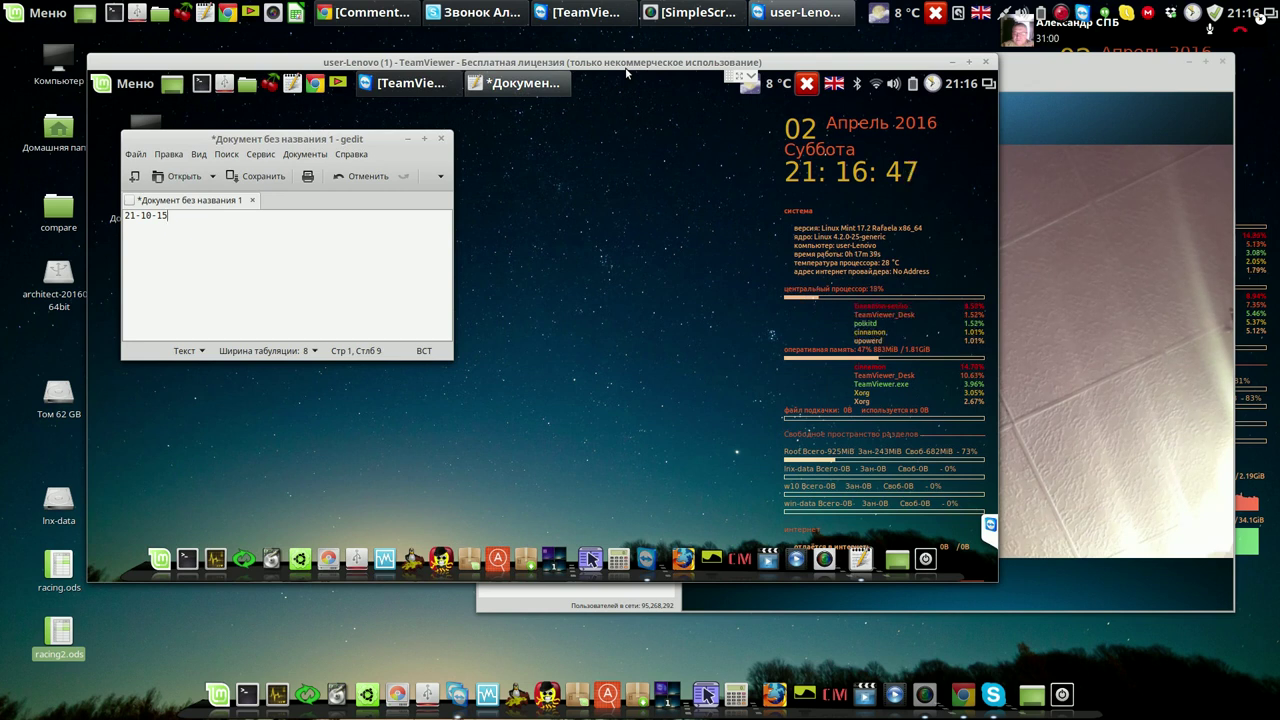
Shut down the remote computer and close the TeamViewer sponsored-session notice
{"action": "key", "text": "ctrl+alt+End"}
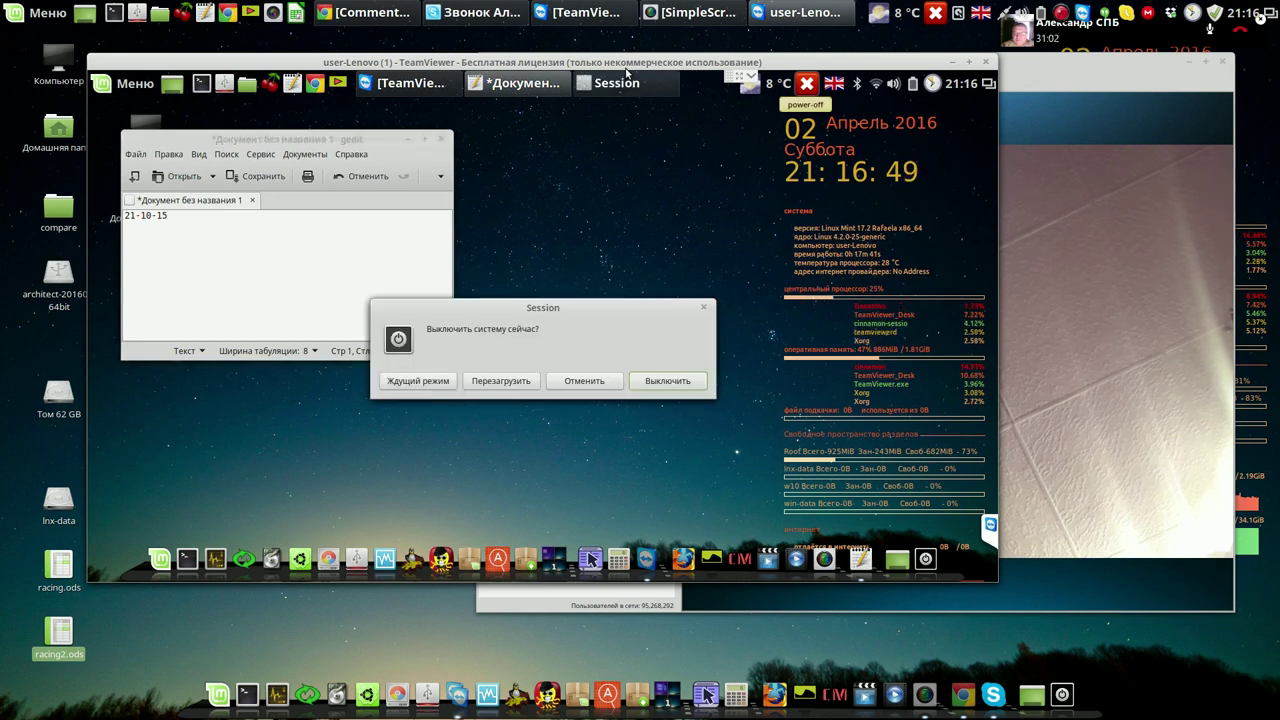
{"action": "key", "text": "Return"}
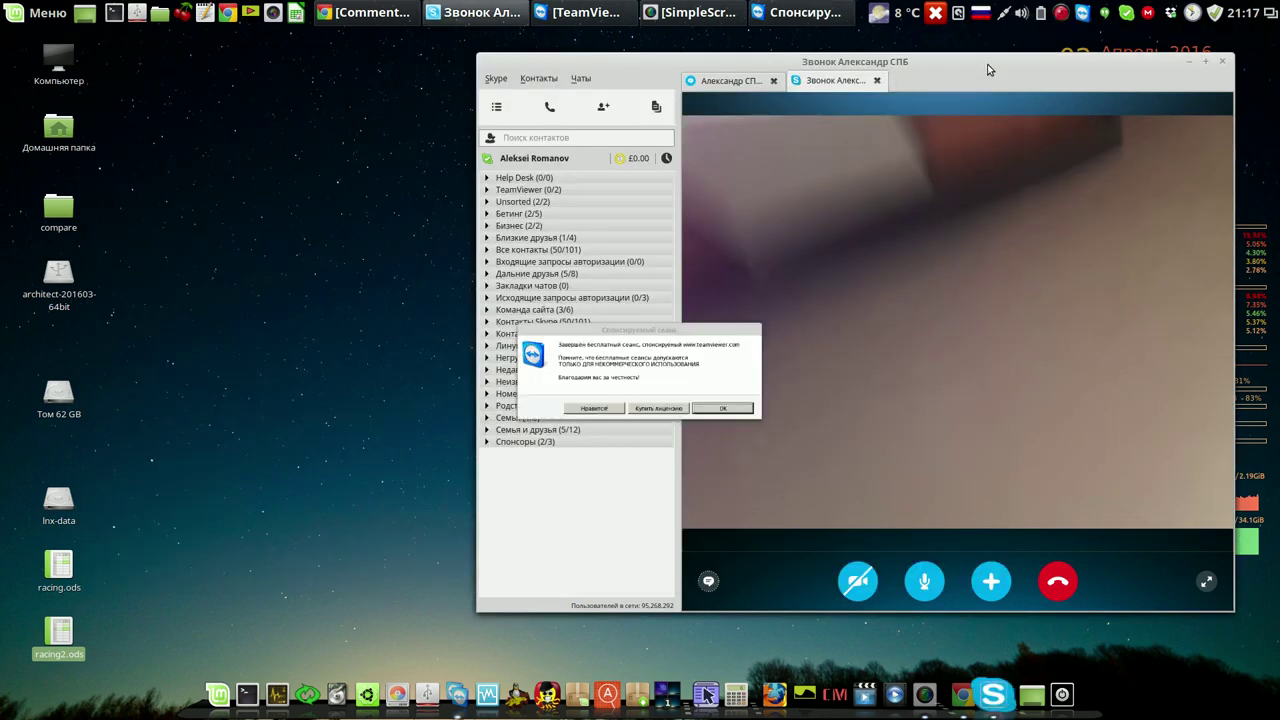
{"action": "left_click", "coordinate": [749, 420]}
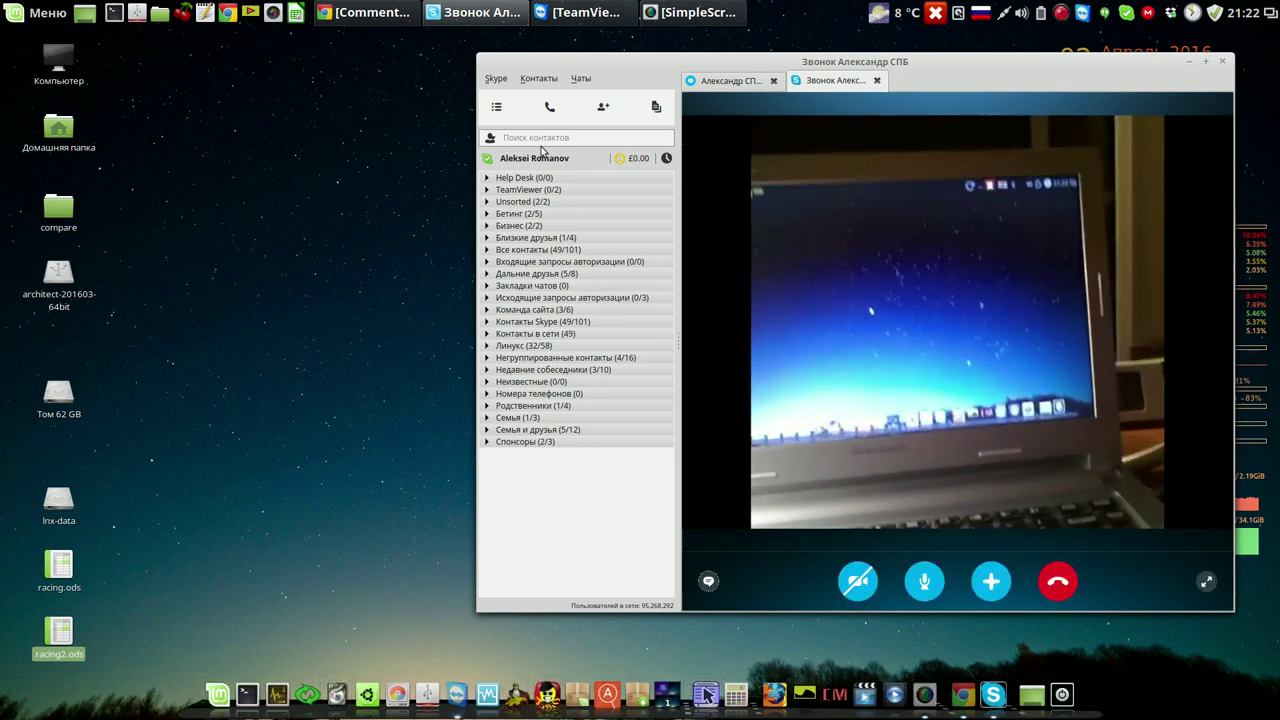
Bring the TeamViewer window back up, move it beside the Skype call, and clear the partner ID
{"action": "left_click", "coordinate": [592, 14]}
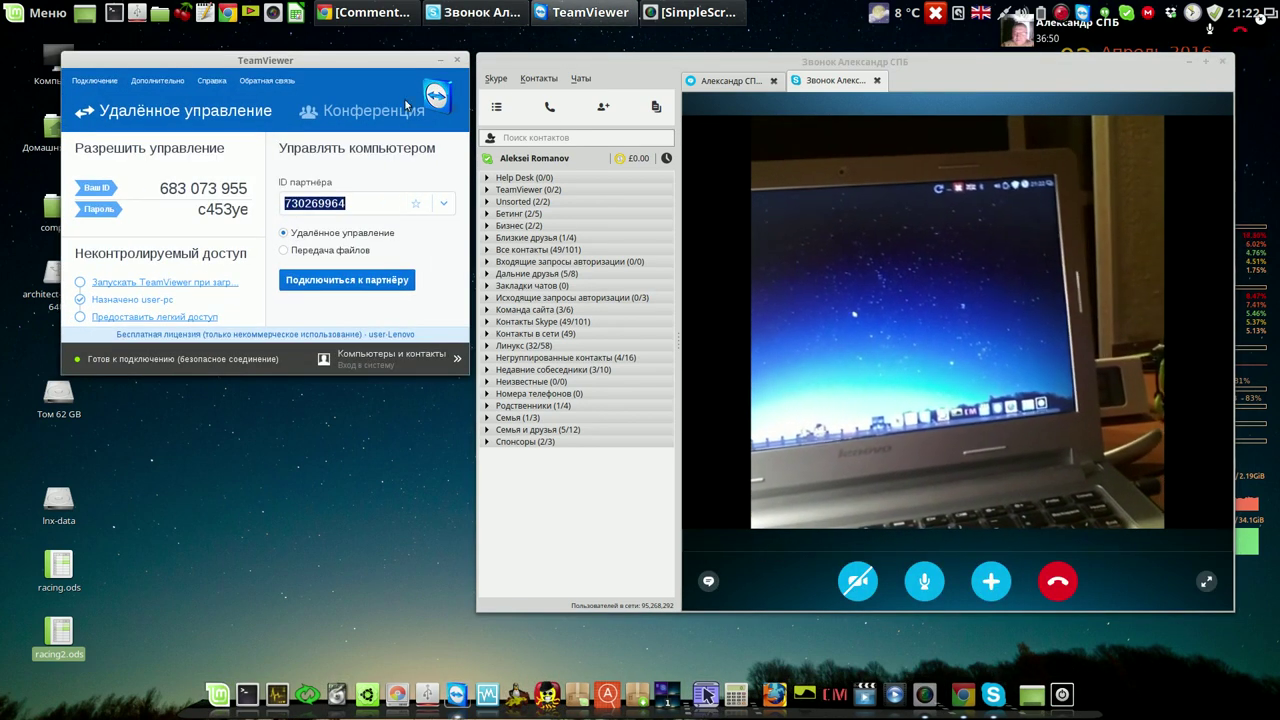
{"action": "left_click_drag", "start_coordinate": [398, 67], "coordinate": [361, 147]}
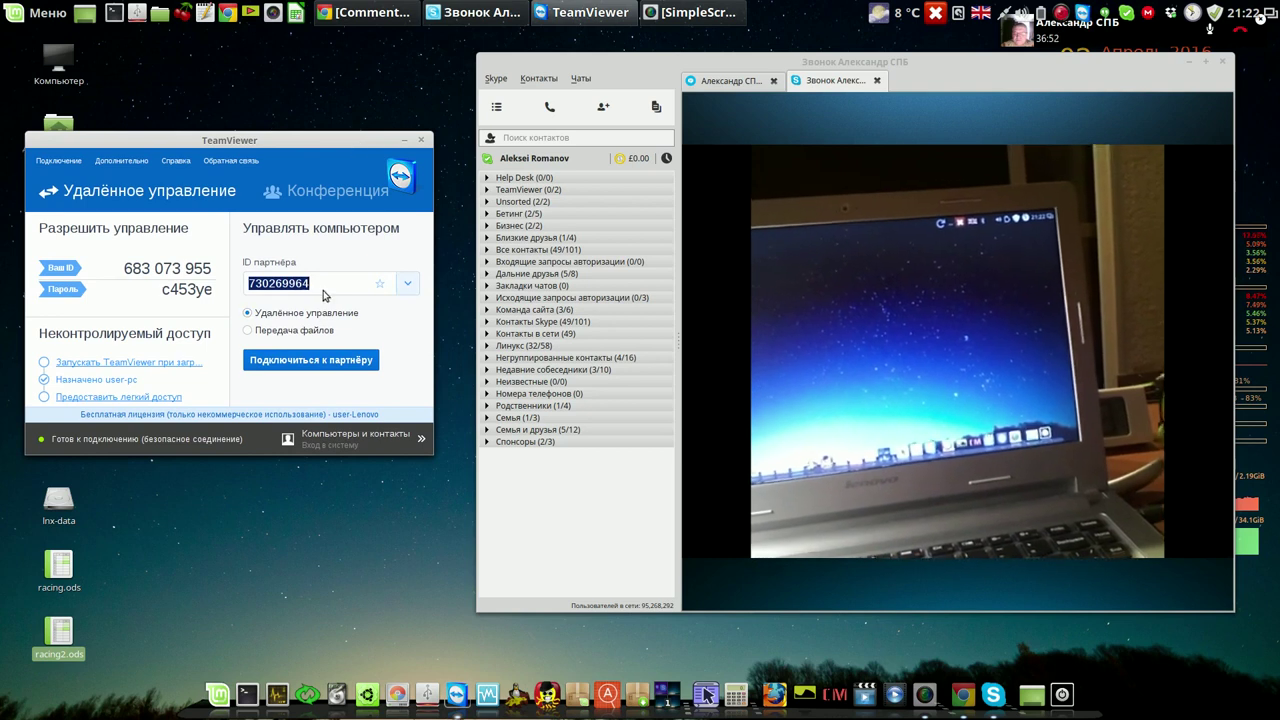
{"action": "left_click", "coordinate": [325, 284]}
{"action": "key", "text": "ctrl+a"}
{"action": "key", "text": "BackSpace"}
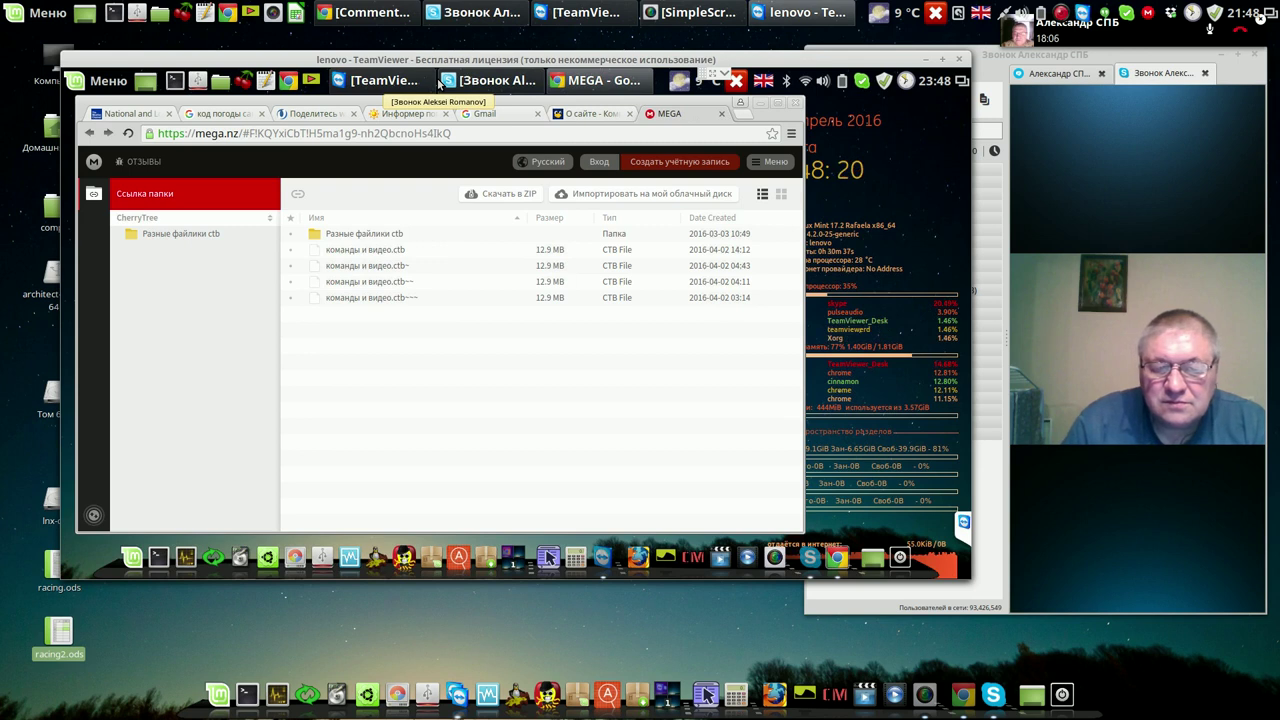
Download the Разные файлики ctb folder from MEGA as a standard download and allow the site to download multiple files
{"action": "right_click", "coordinate": [390, 253]}
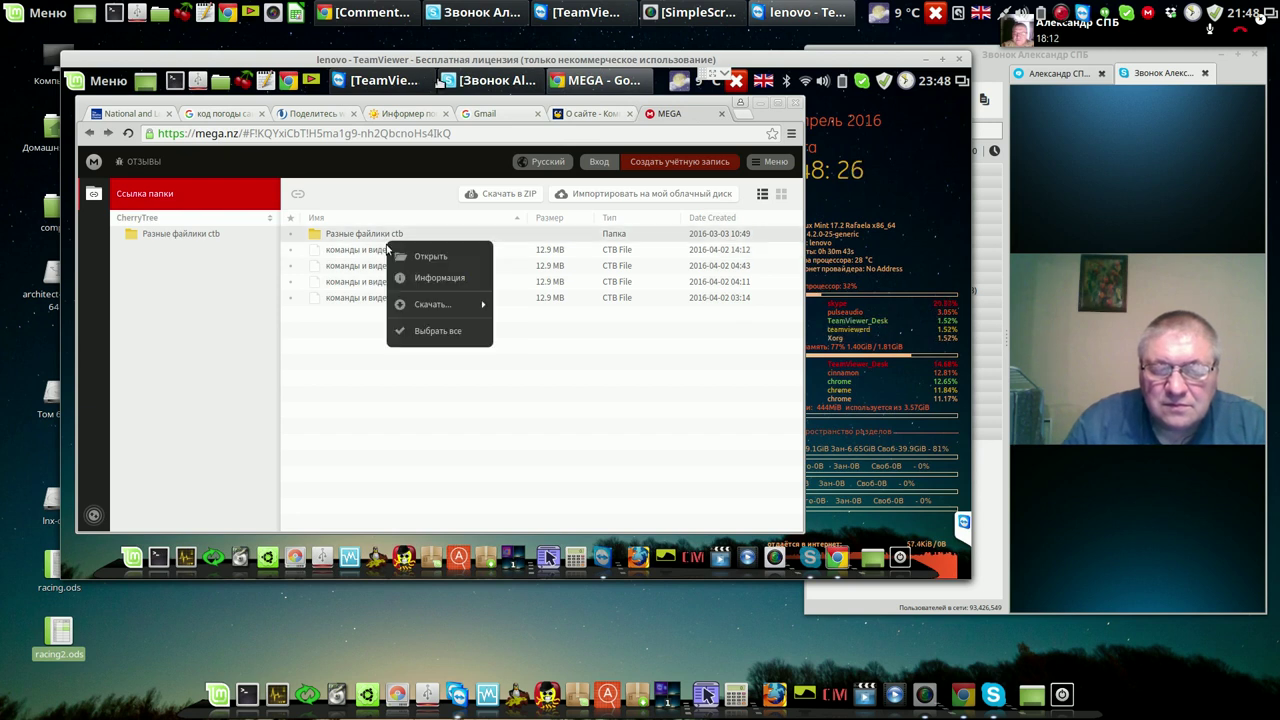
{"action": "mouse_move", "coordinate": [423, 303]}
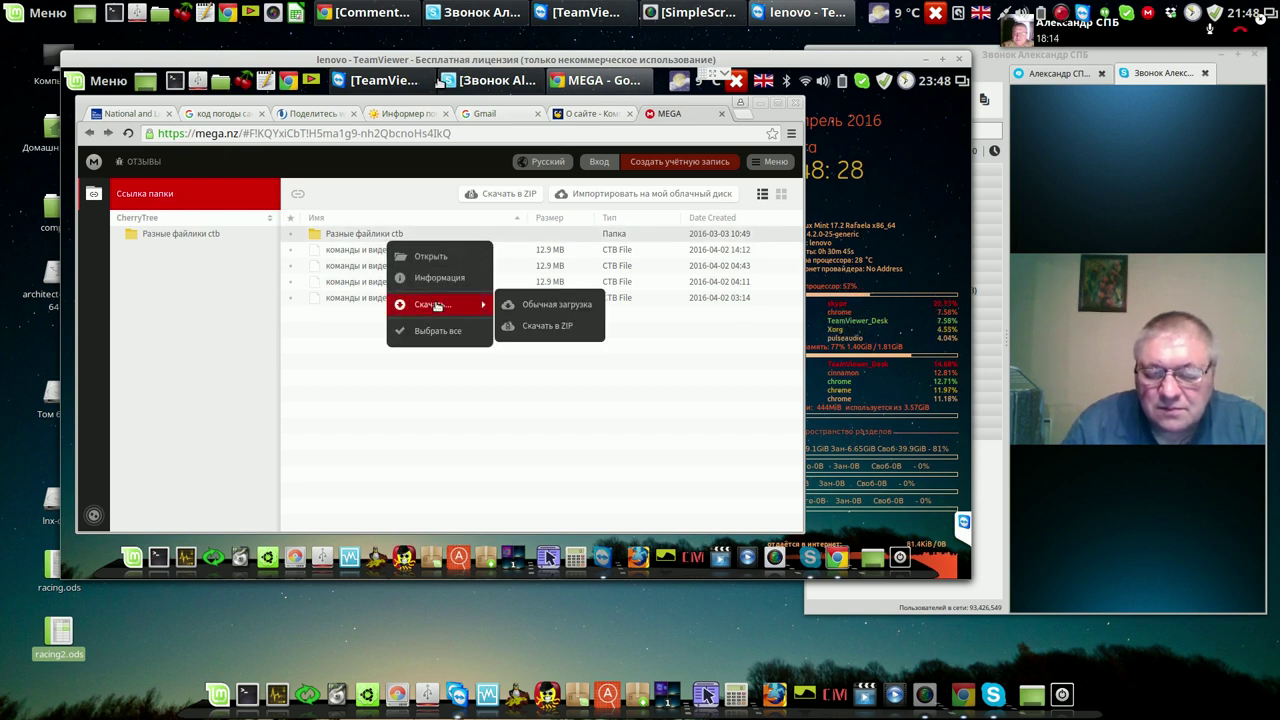
{"action": "left_click", "coordinate": [566, 306]}
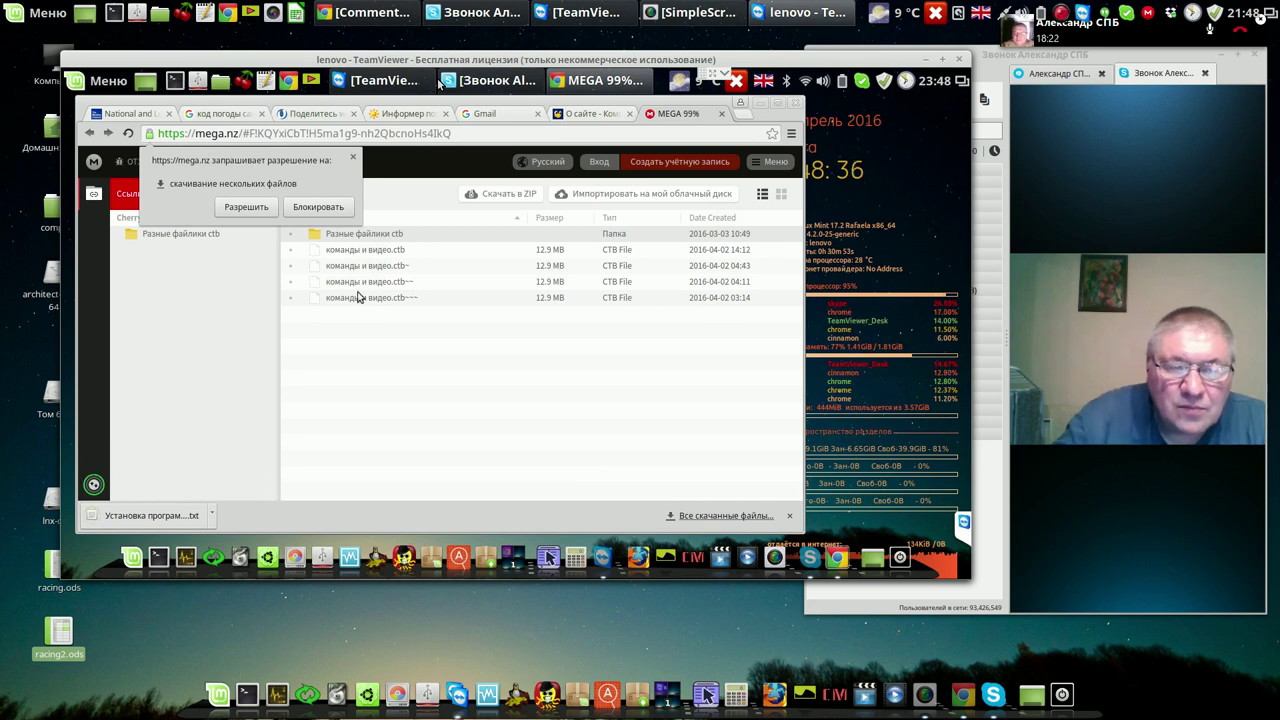
{"action": "left_click", "coordinate": [238, 207]}
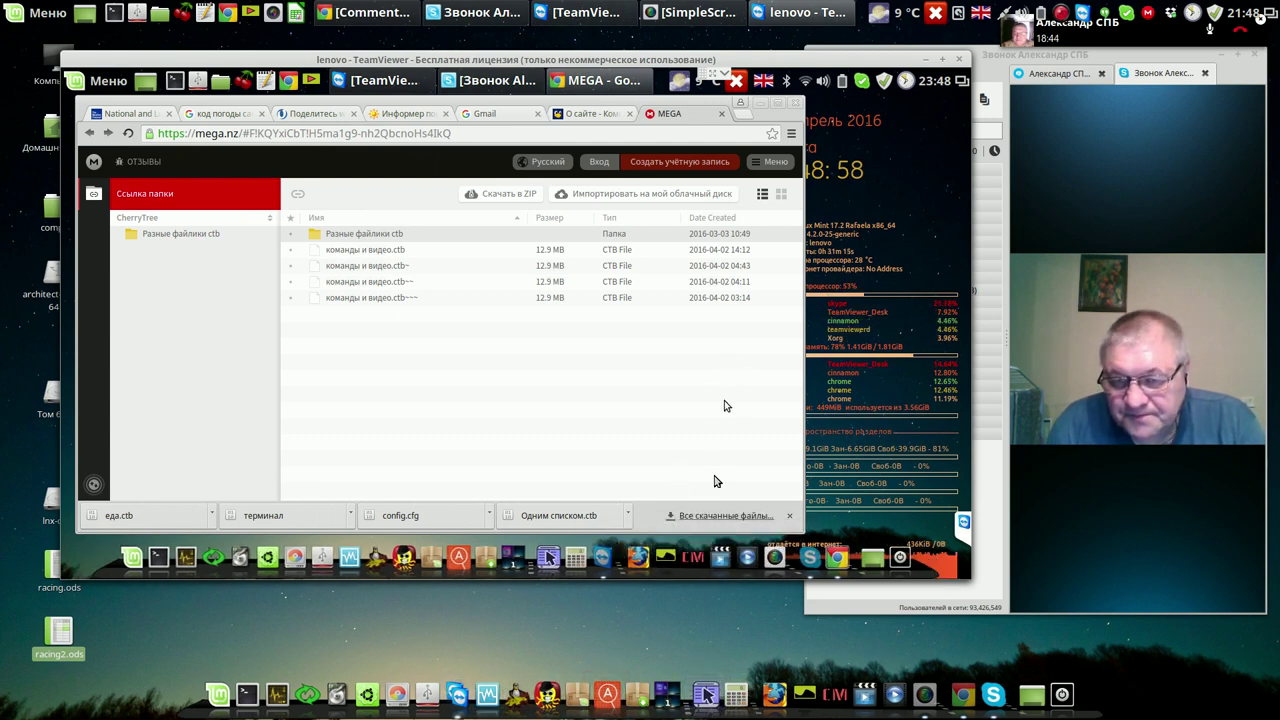
Open the browser's full download list and clear all of its entries
{"action": "left_click", "coordinate": [706, 516]}
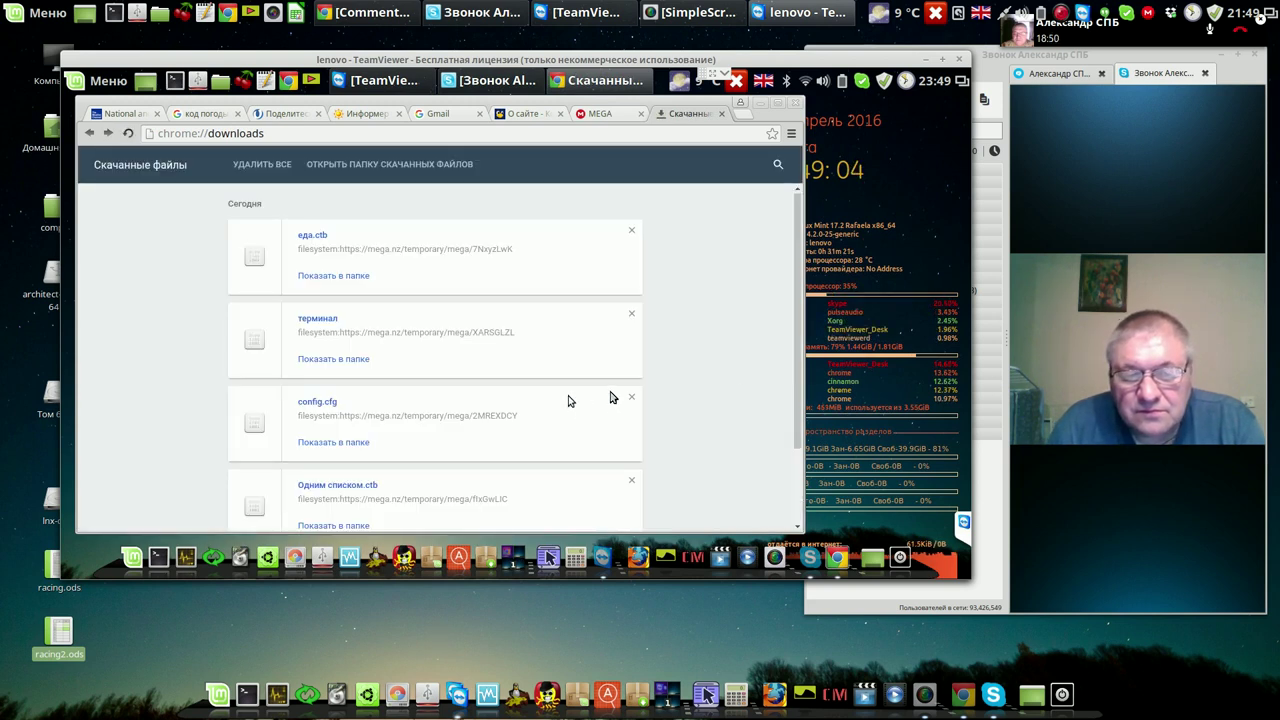
{"action": "left_click_drag", "start_coordinate": [797, 322], "coordinate": [797, 415]}
{"action": "scroll", "coordinate": [799, 385], "scroll_direction": "up", "scroll_amount": 2}
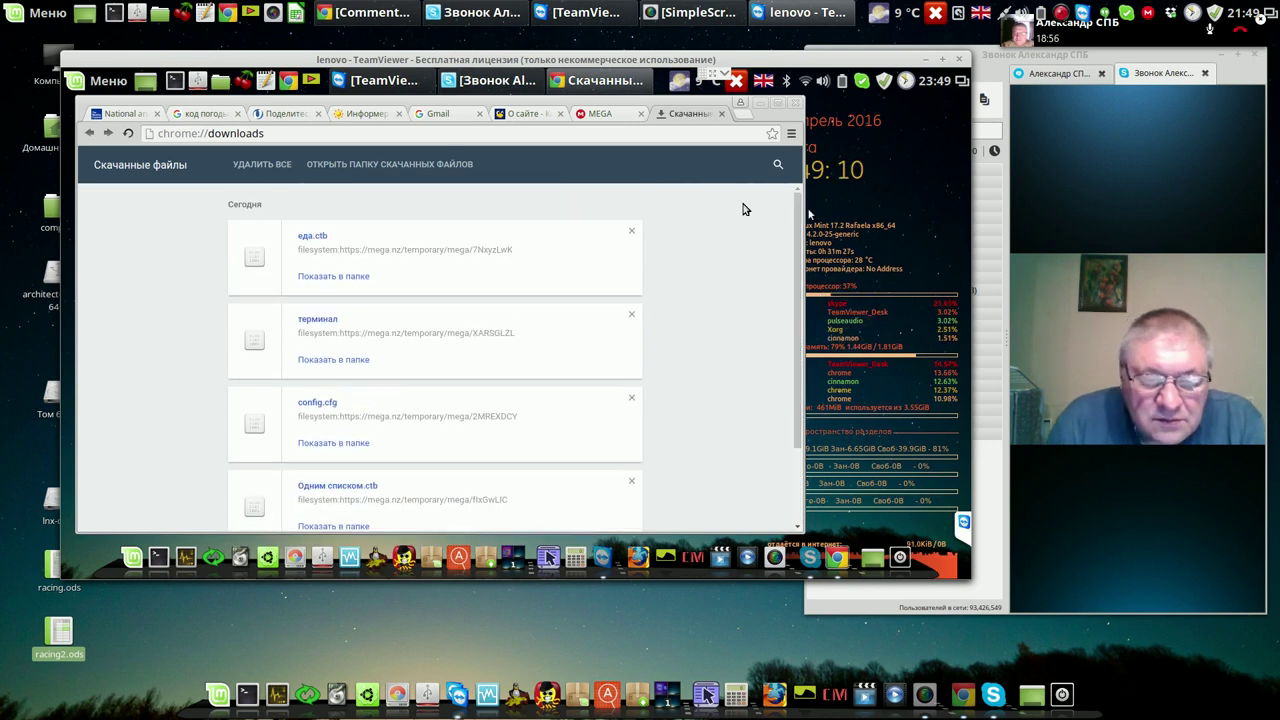
{"action": "left_click", "coordinate": [283, 165]}
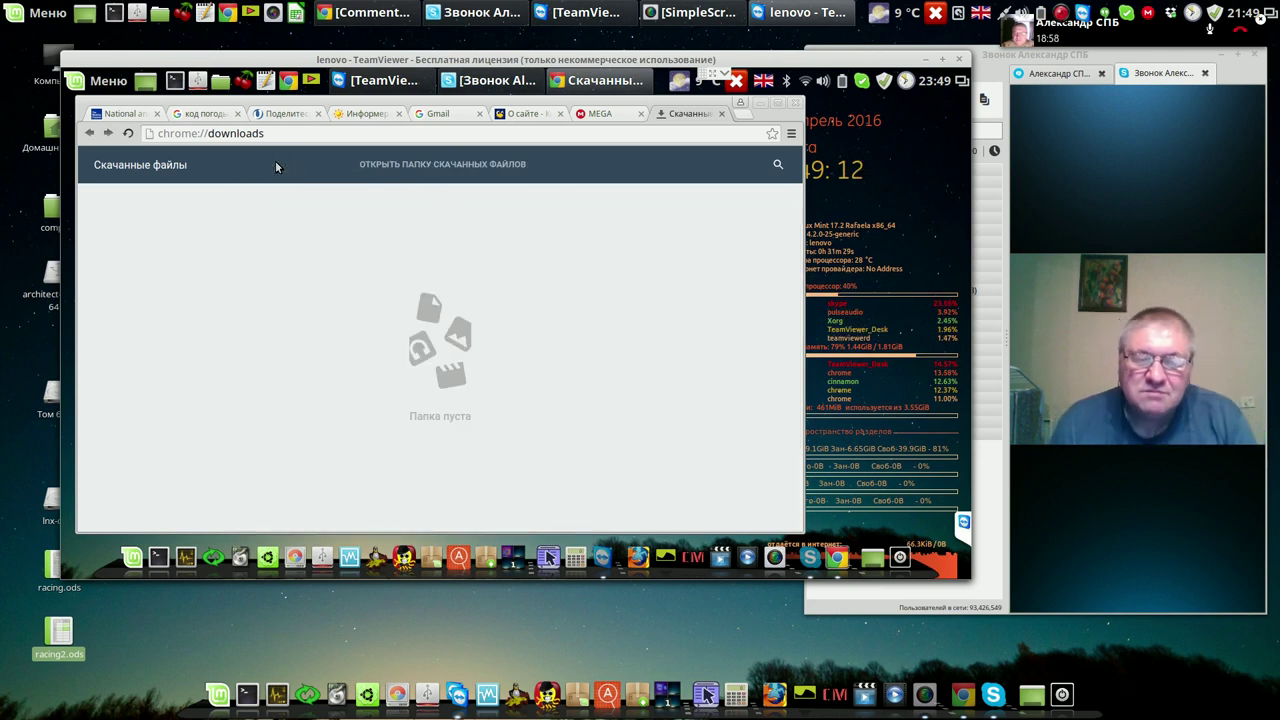
Download команды и видео.ctb from the MEGA folder as a standard download and clear the completed entries from the transfer list
{"action": "left_click", "coordinate": [603, 115]}
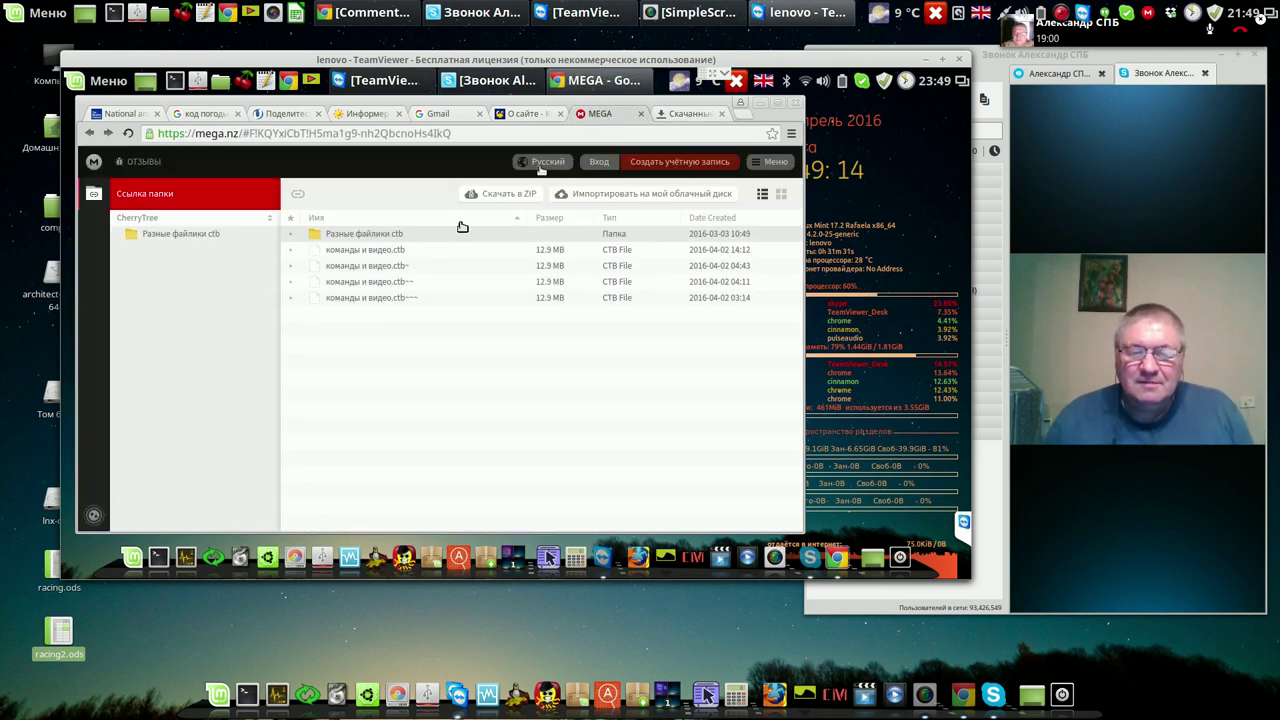
{"action": "right_click", "coordinate": [390, 252]}
{"action": "mouse_move", "coordinate": [451, 296]}
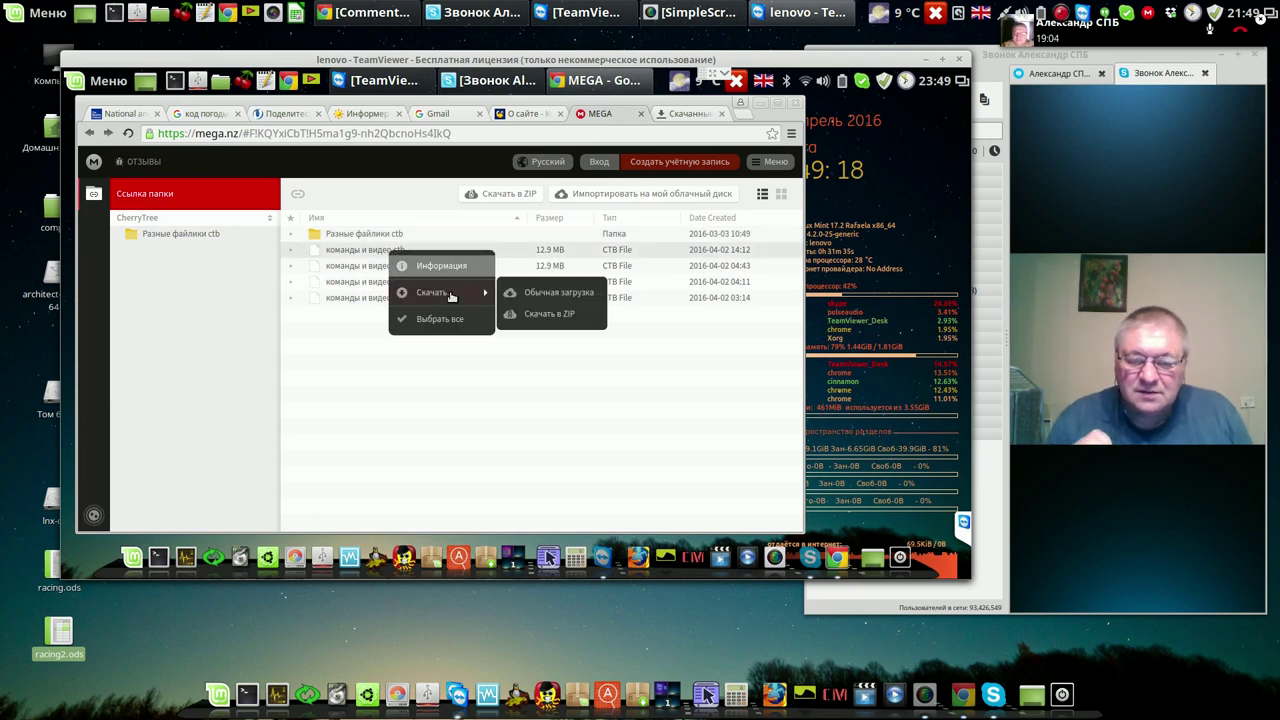
{"action": "left_click", "coordinate": [571, 292]}
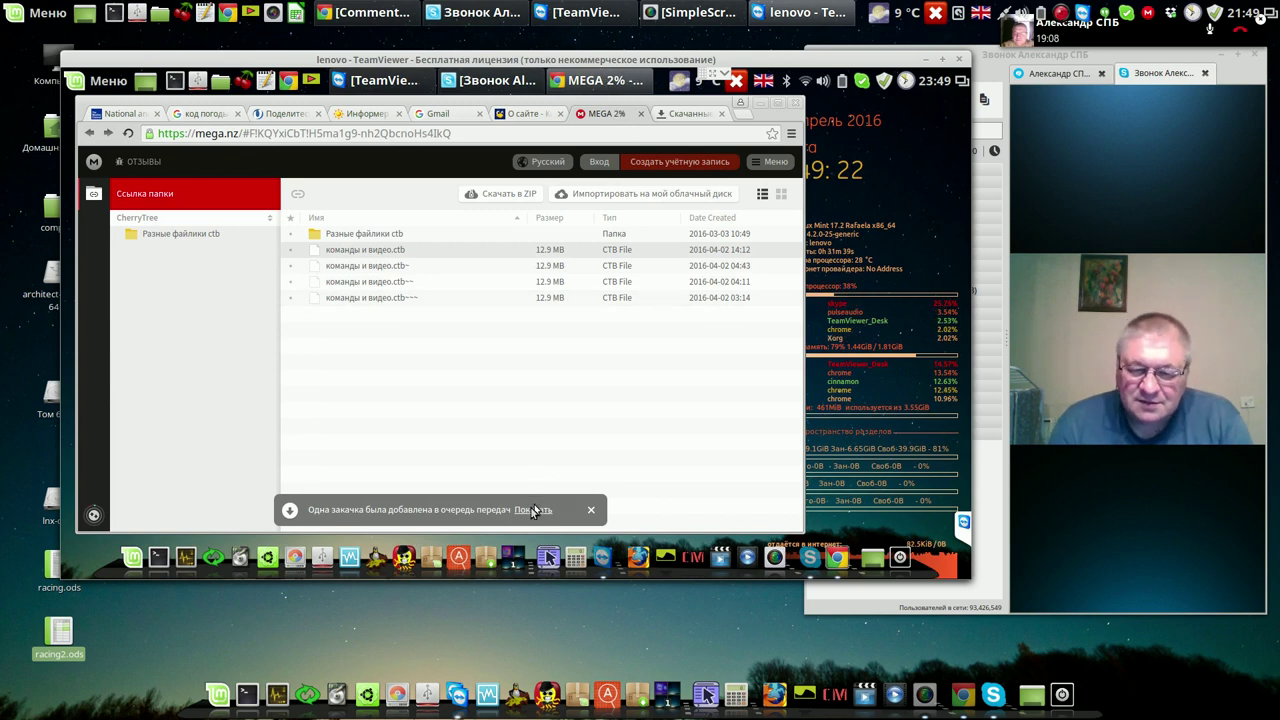
{"action": "left_click", "coordinate": [532, 511]}
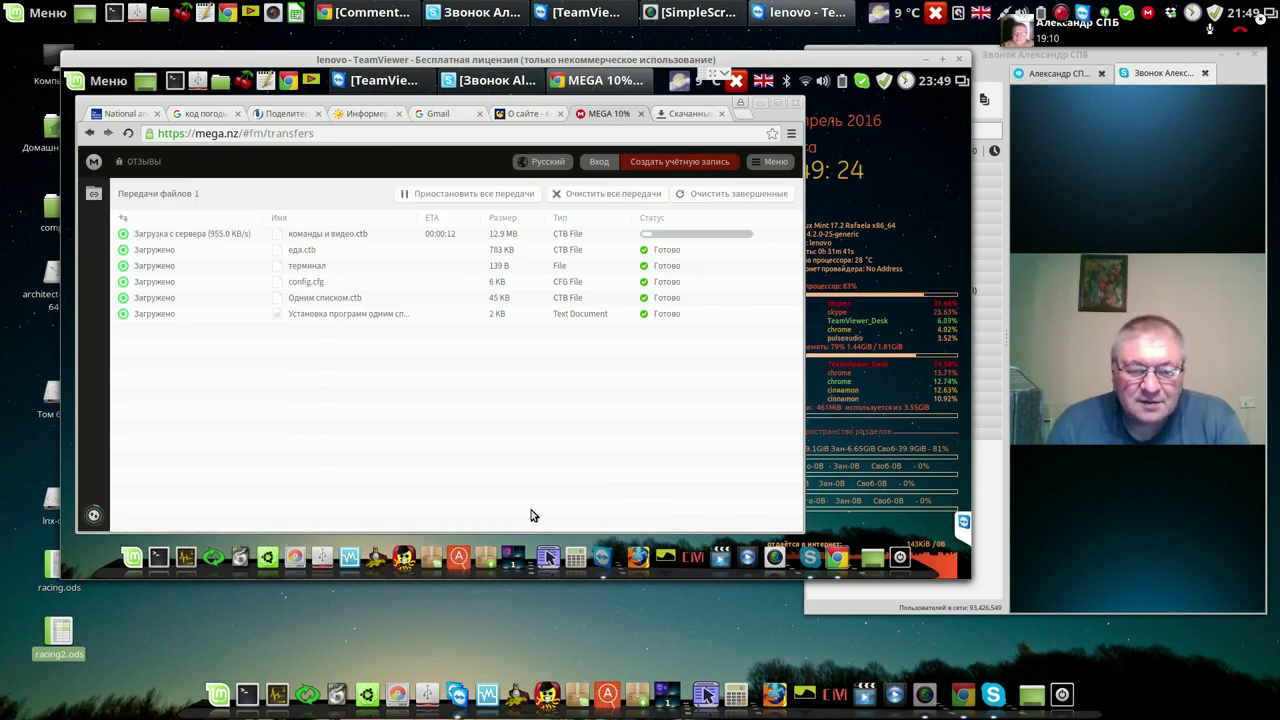
{"action": "left_click", "coordinate": [755, 195]}
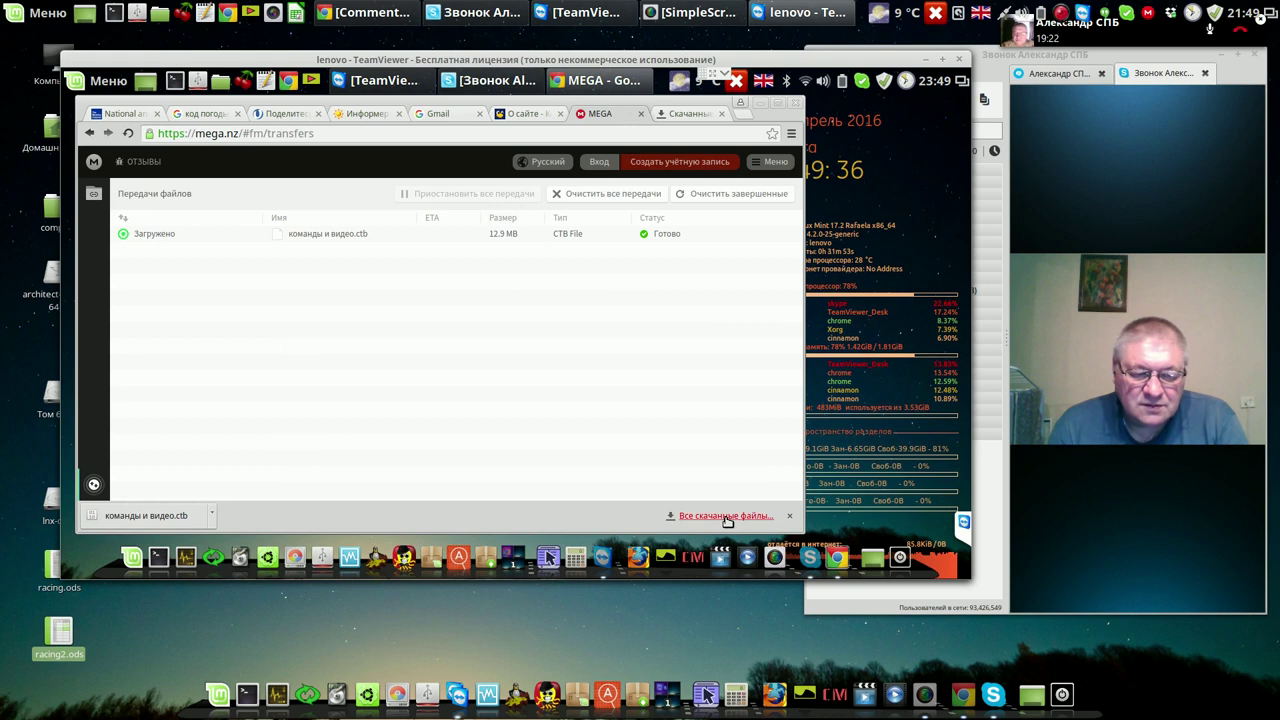
Show the downloaded команды и видео.ctb in its folder and cut all the files in Загрузки
{"action": "left_click", "coordinate": [725, 516]}
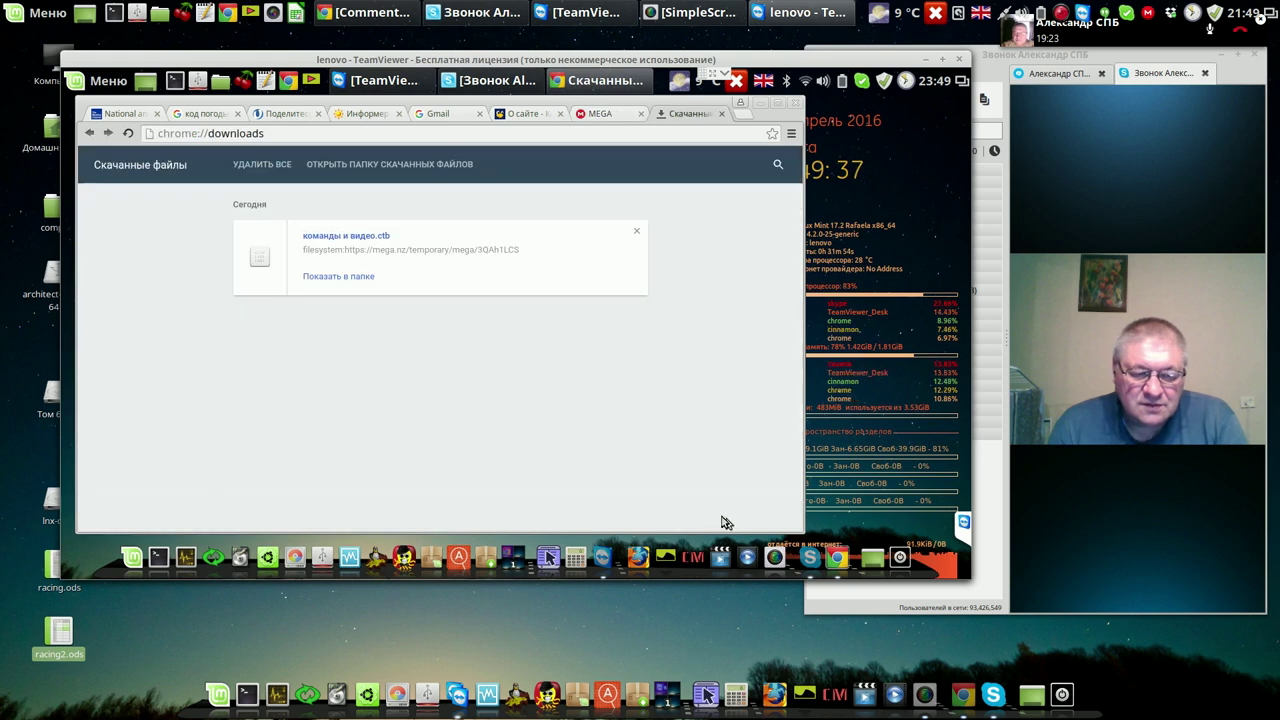
{"action": "left_click", "coordinate": [340, 277]}
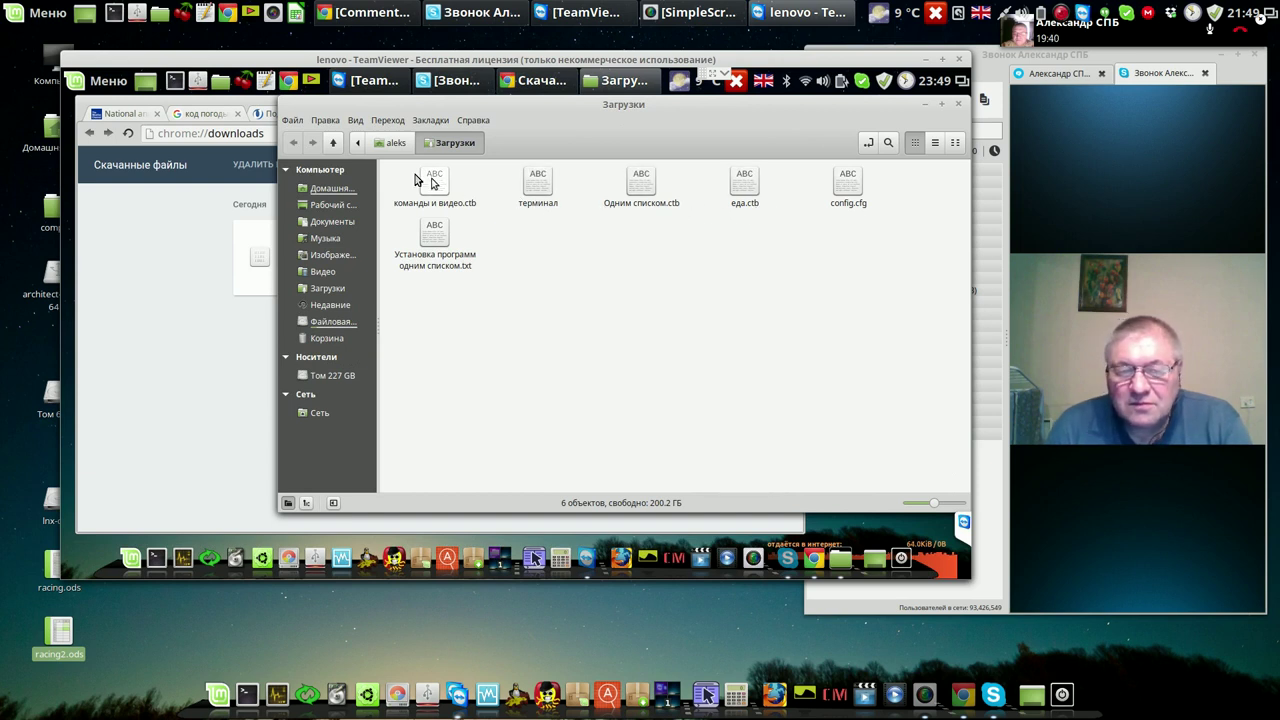
{"action": "left_click_drag", "start_coordinate": [397, 172], "coordinate": [856, 250]}
{"action": "right_click", "coordinate": [843, 197]}
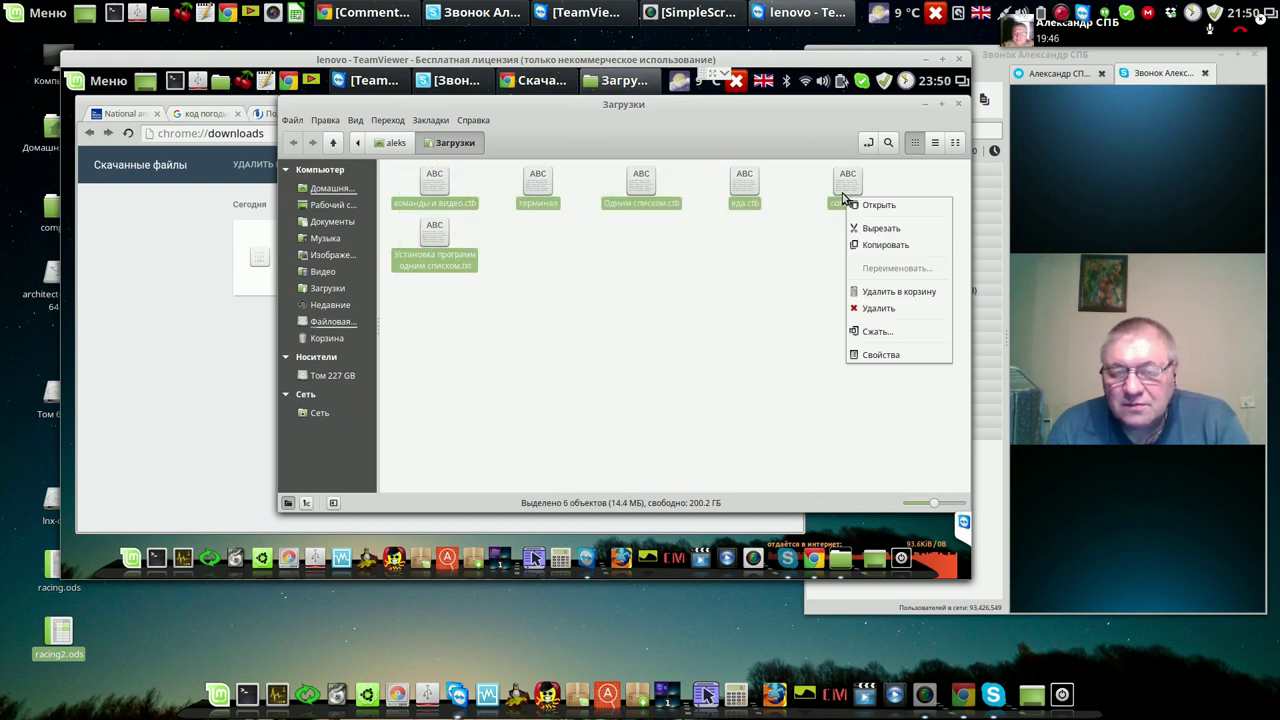
{"action": "left_click", "coordinate": [870, 229]}
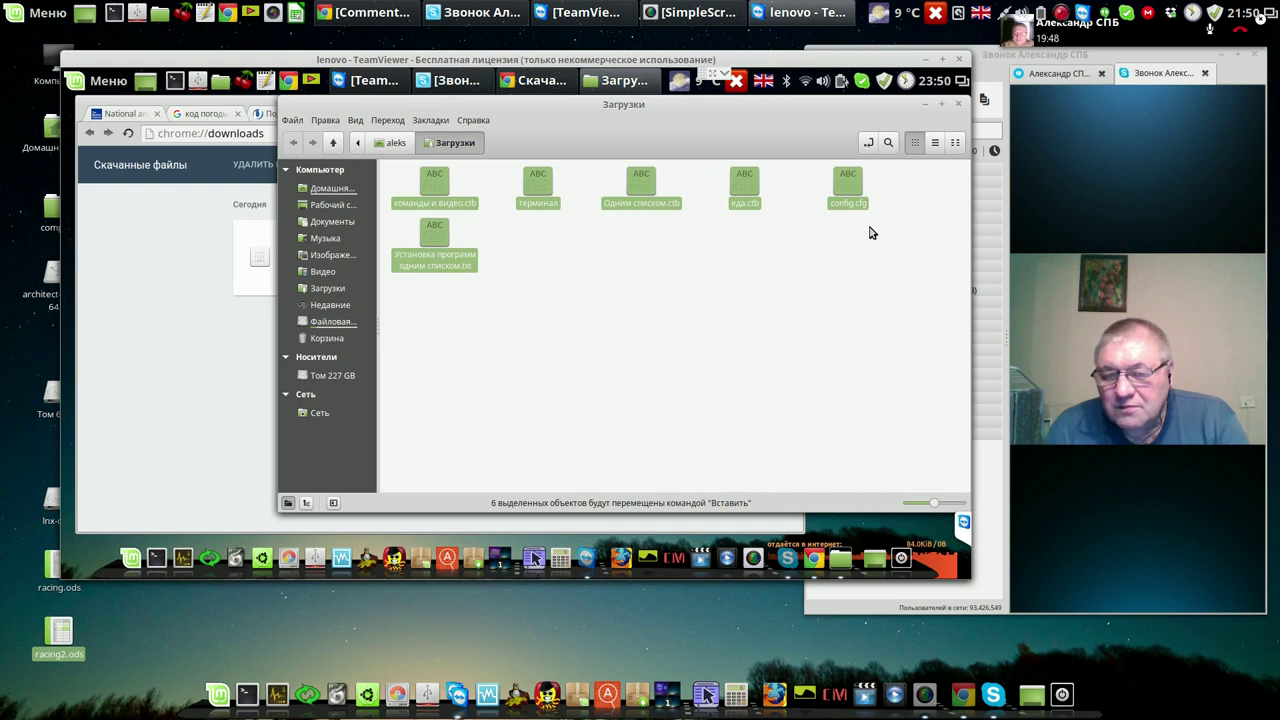
Create a new folder named CherryTree in Документы
{"action": "left_click", "coordinate": [345, 224]}
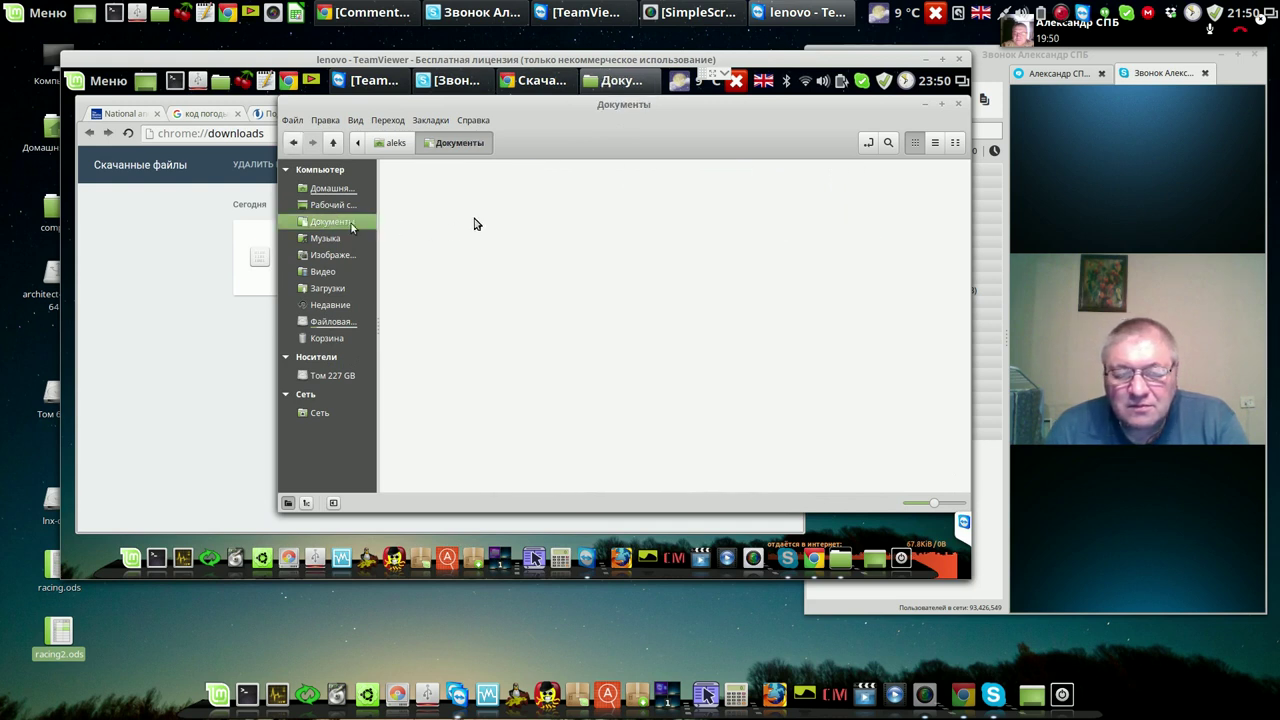
{"action": "right_click", "coordinate": [491, 211]}
{"action": "left_click", "coordinate": [532, 224]}
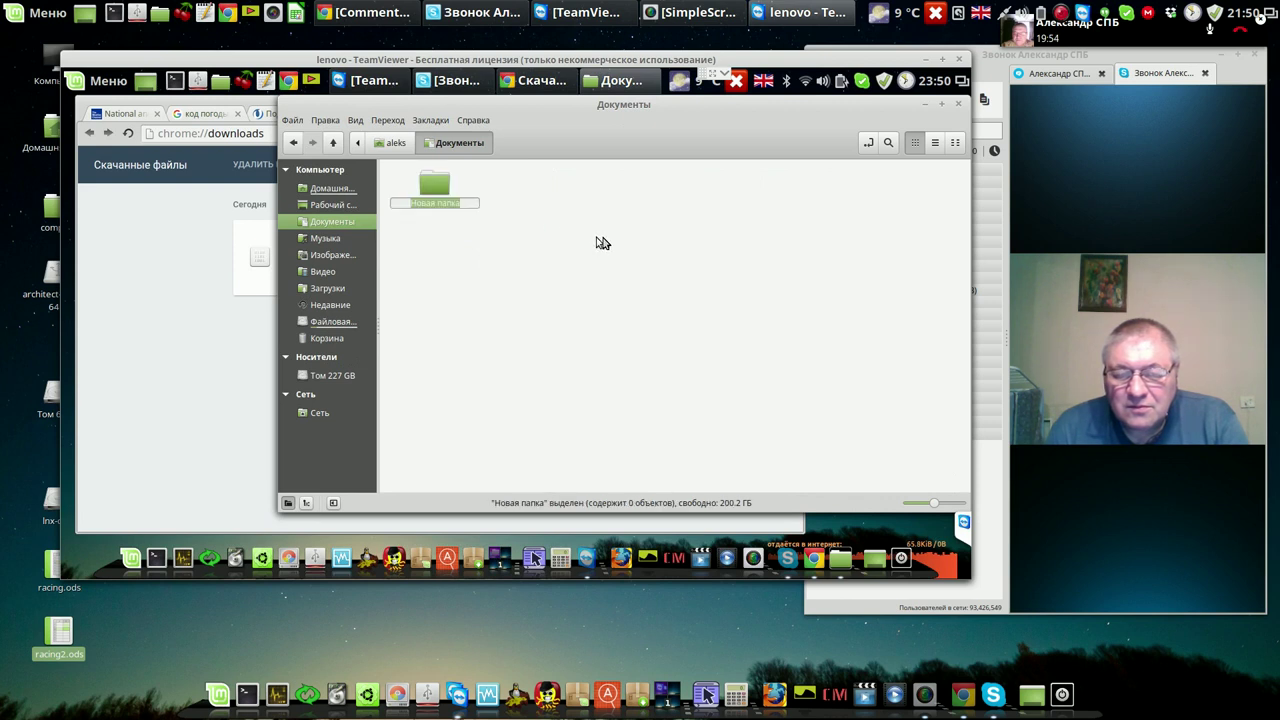
{"action": "type", "text": "С"}
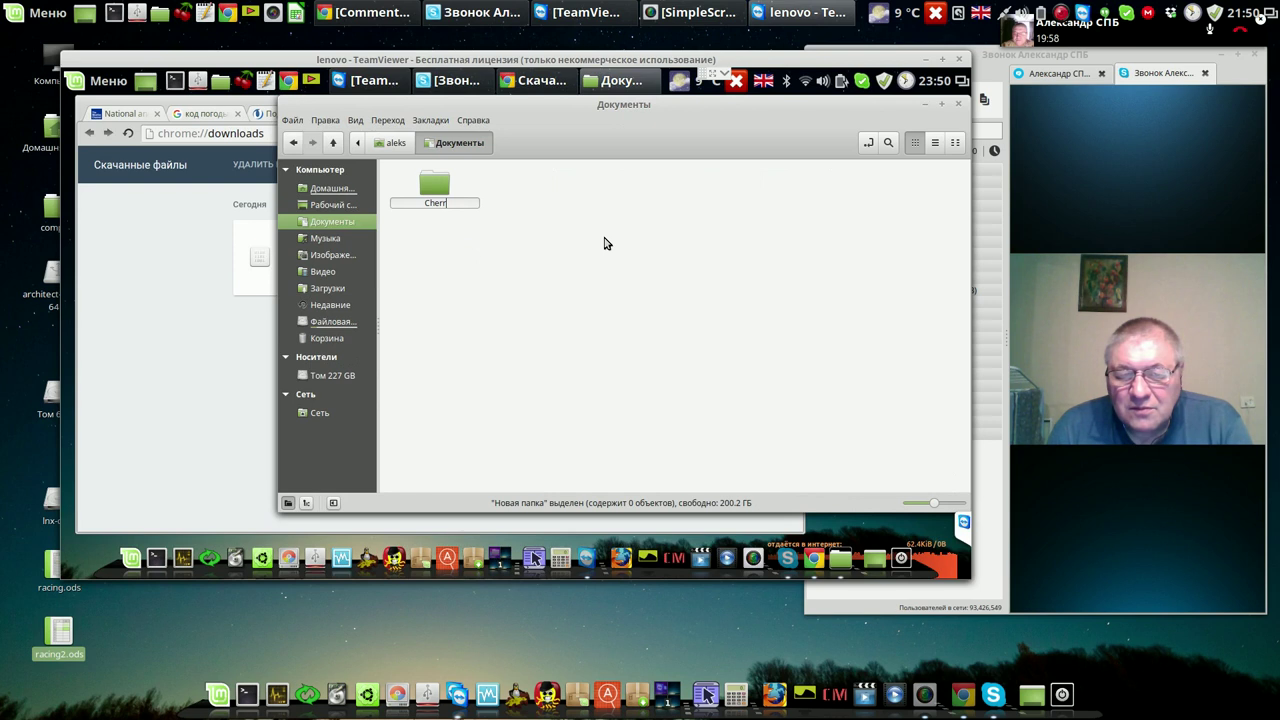
{"action": "type", "text": "herryTree"}
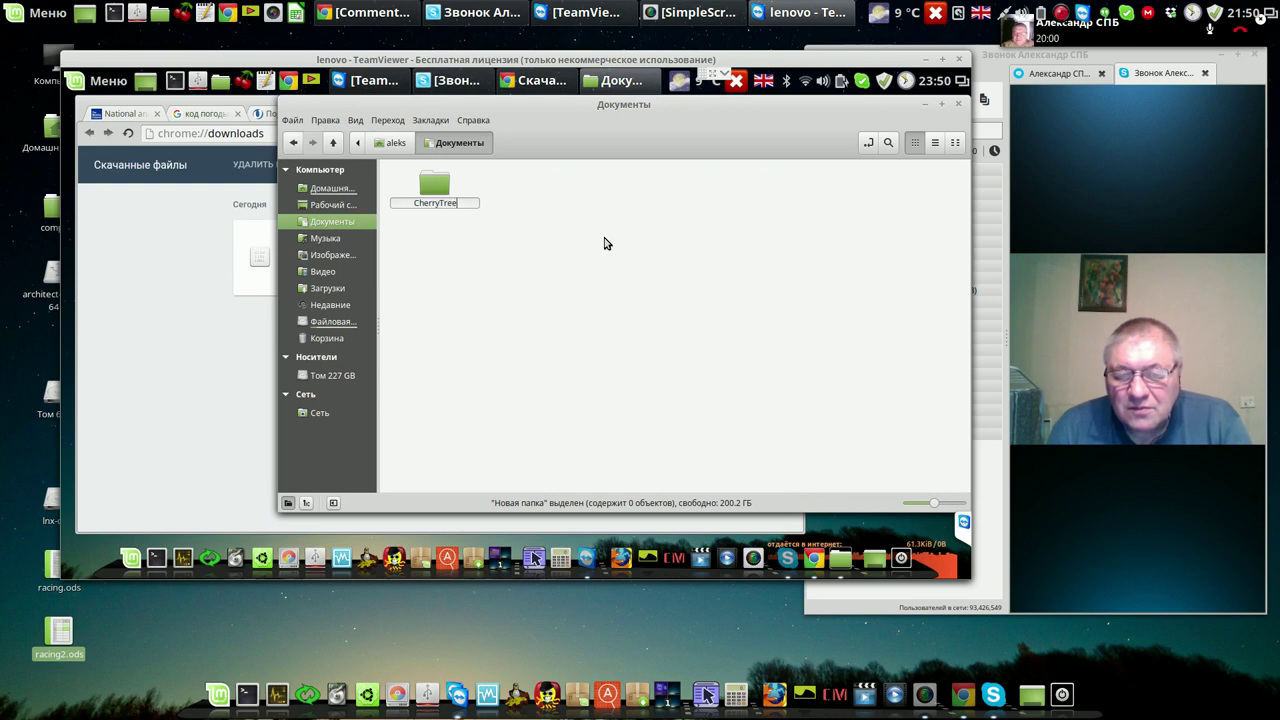
{"action": "key", "text": "Return"}
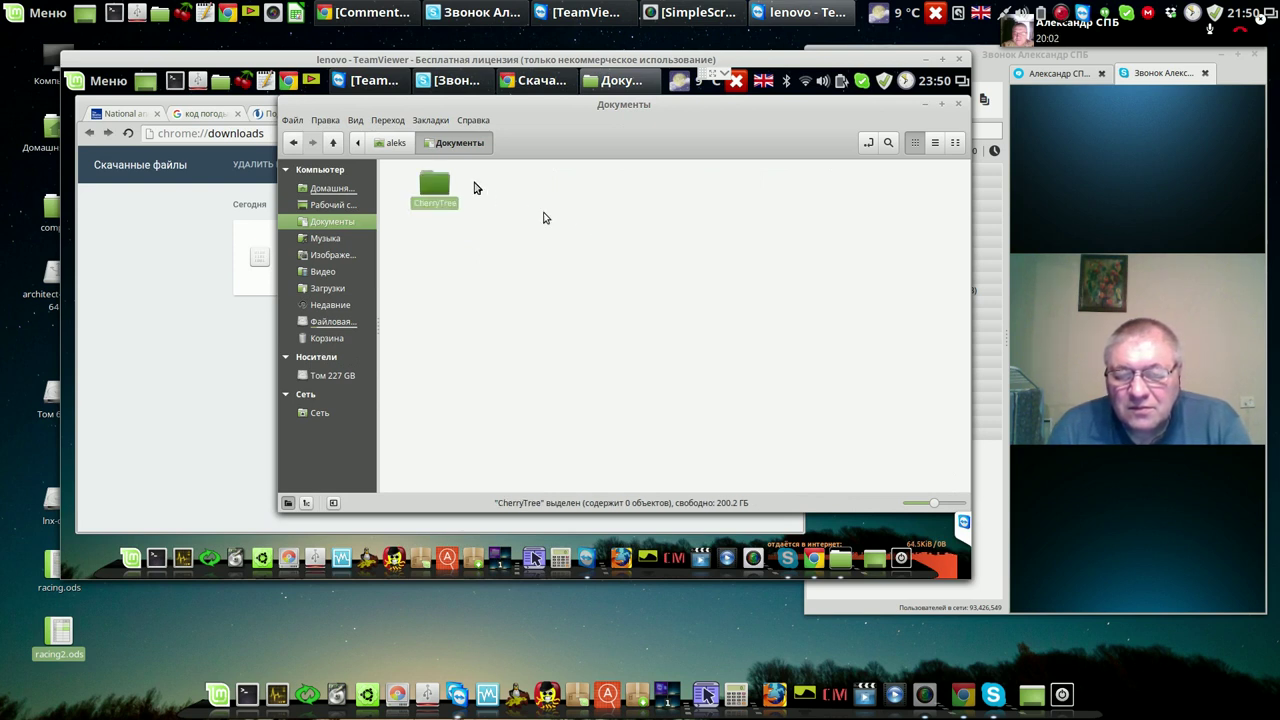
Paste the cut files into the new CherryTree folder
{"action": "double_click", "coordinate": [436, 186]}
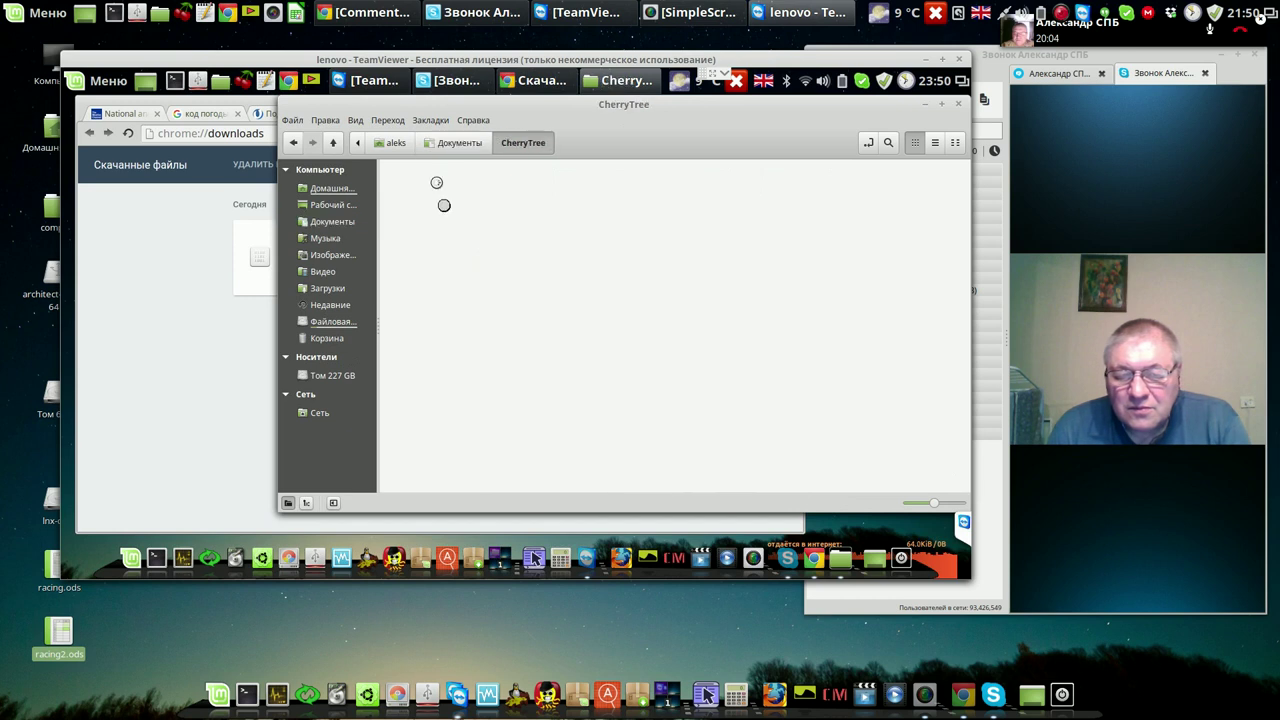
{"action": "right_click", "coordinate": [492, 232]}
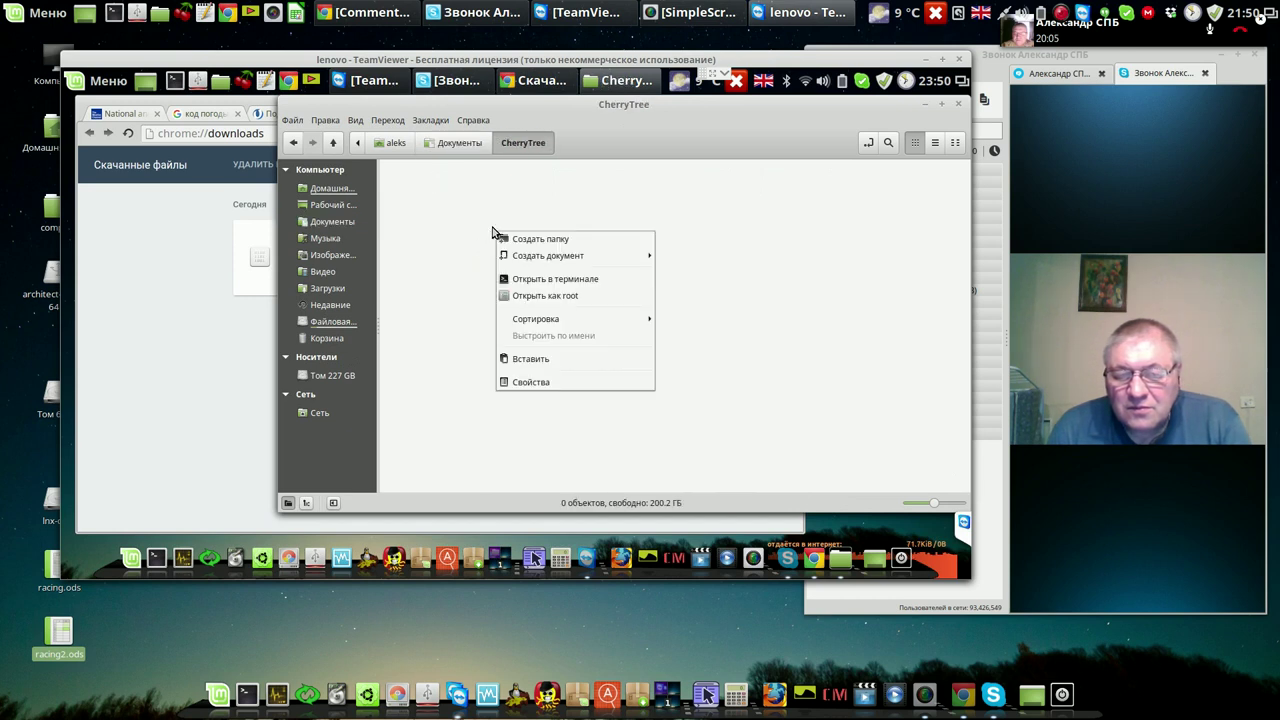
{"action": "left_click", "coordinate": [521, 359]}
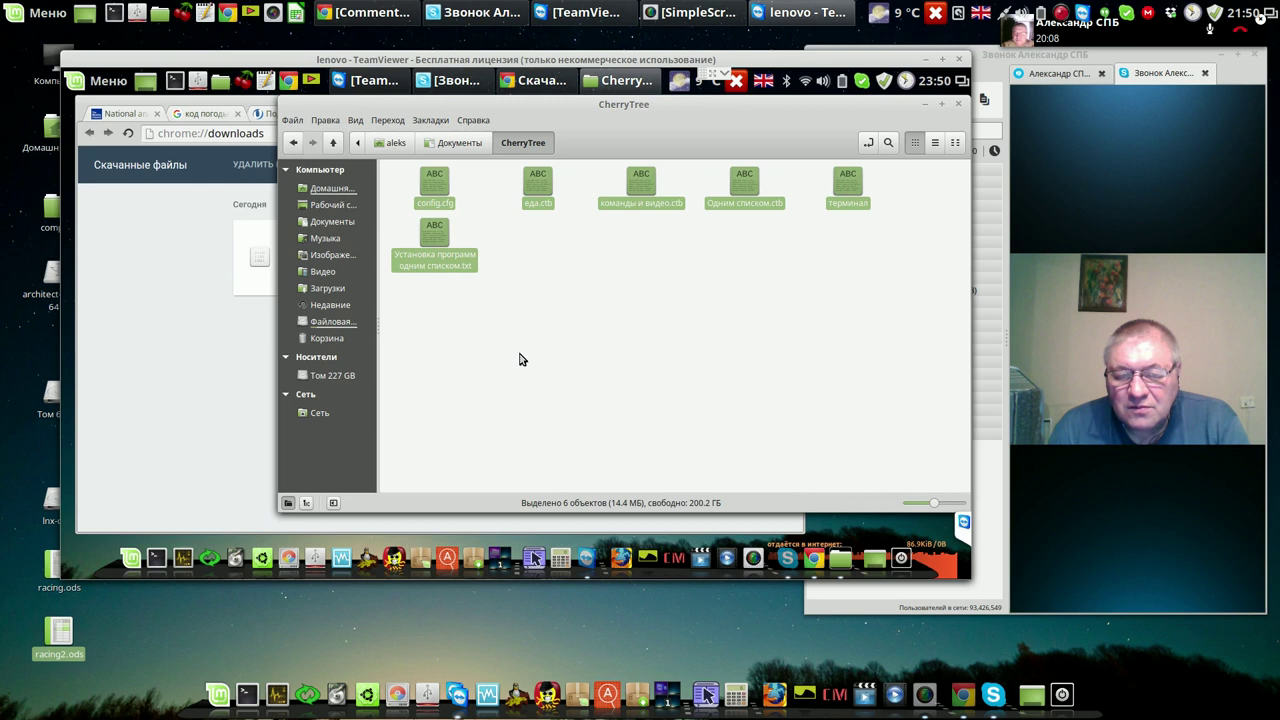
Deselect the pasted files and copy config.cfg in the CherryTree folder
{"action": "left_click", "coordinate": [676, 277]}
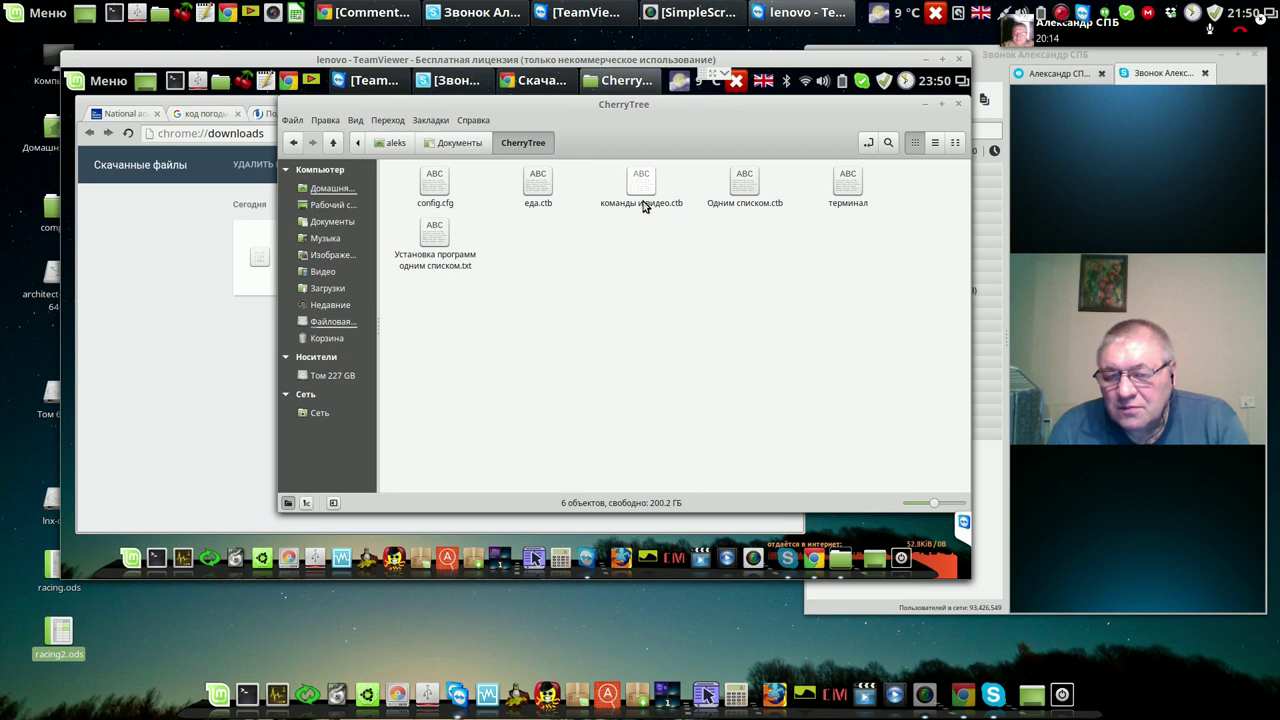
{"action": "right_click", "coordinate": [436, 192]}
{"action": "left_click", "coordinate": [598, 265]}
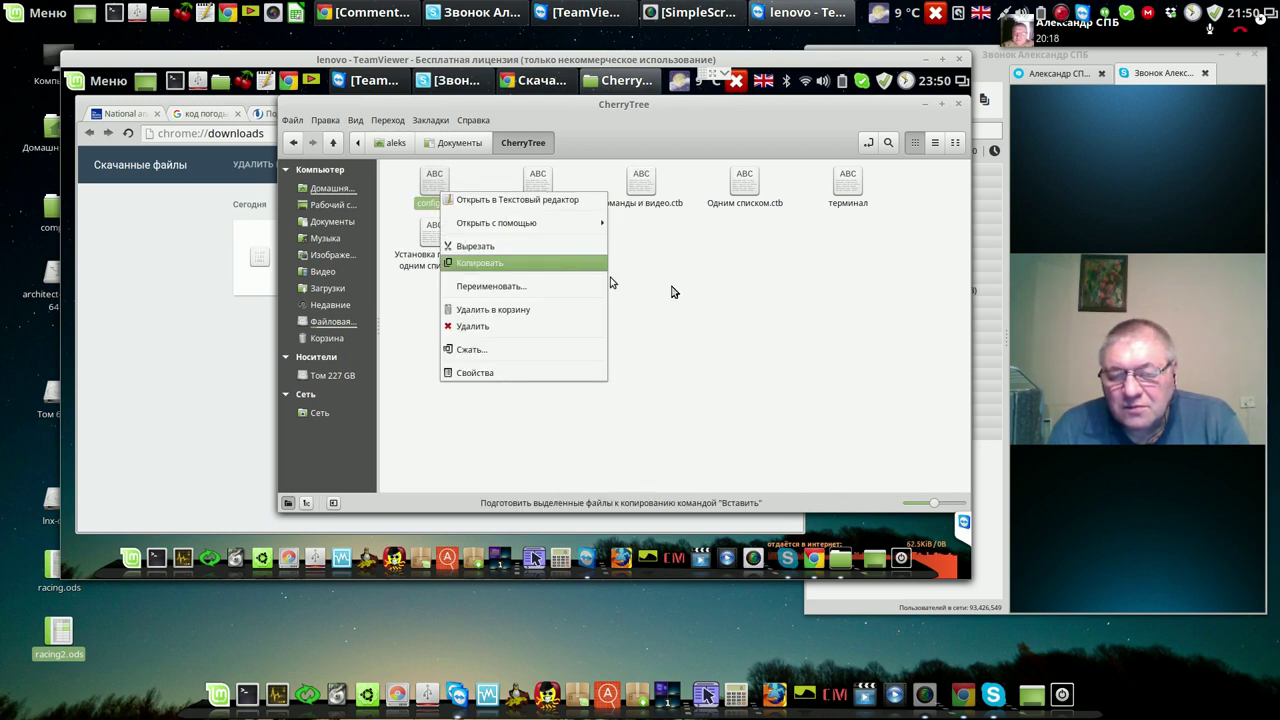
Open the команды и видео.ctb notebook to check it, collapse its Команды для терминала Linux branch, and close it
{"action": "double_click", "coordinate": [642, 185]}
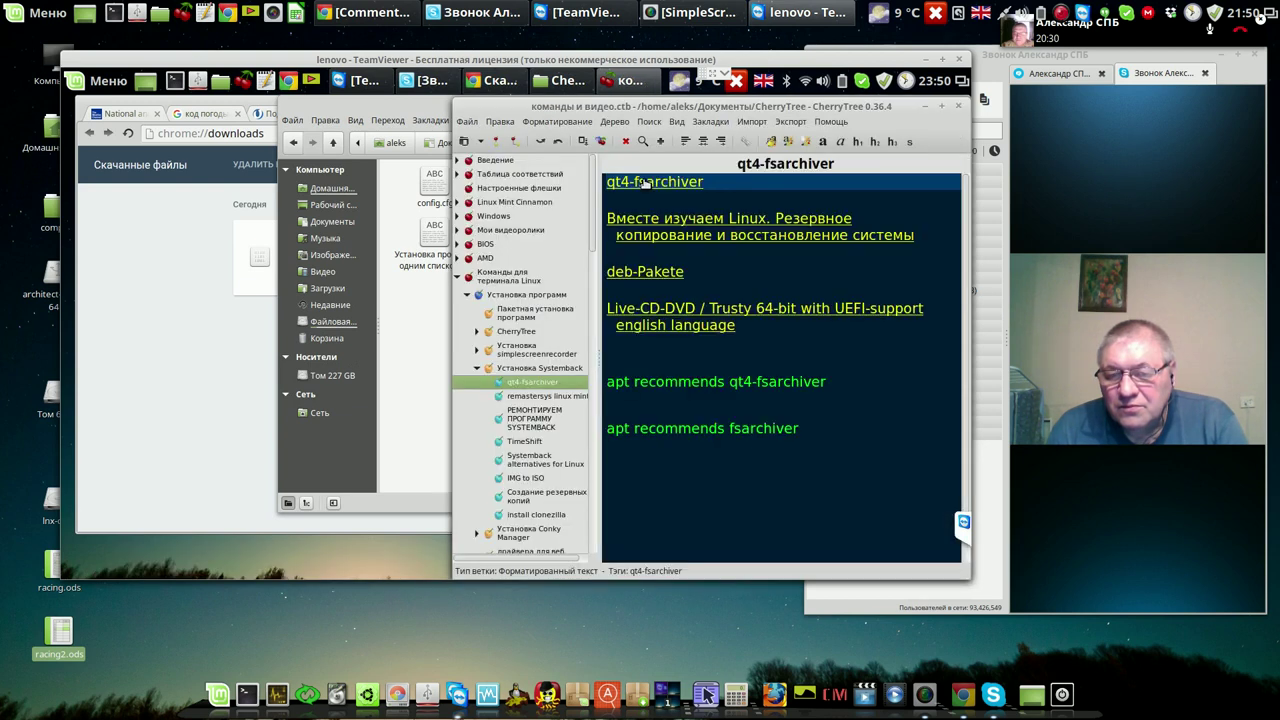
{"action": "left_click", "coordinate": [460, 277]}
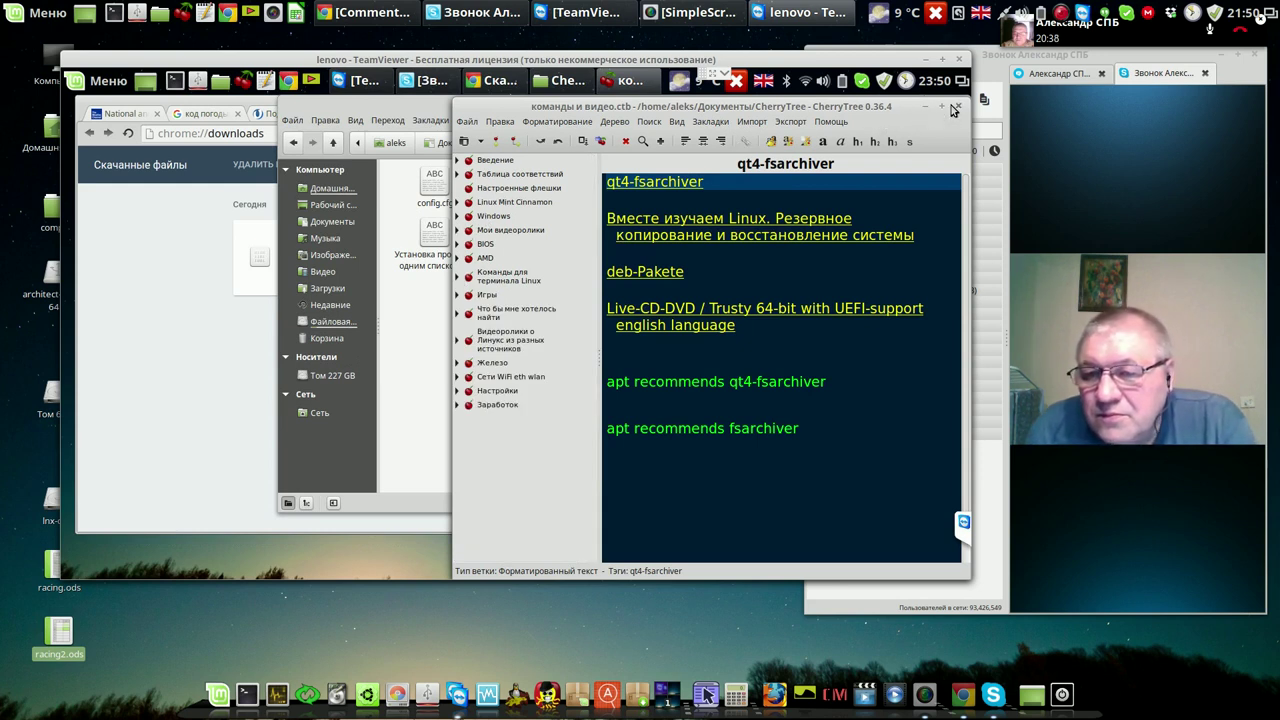
{"action": "left_click", "coordinate": [958, 106]}
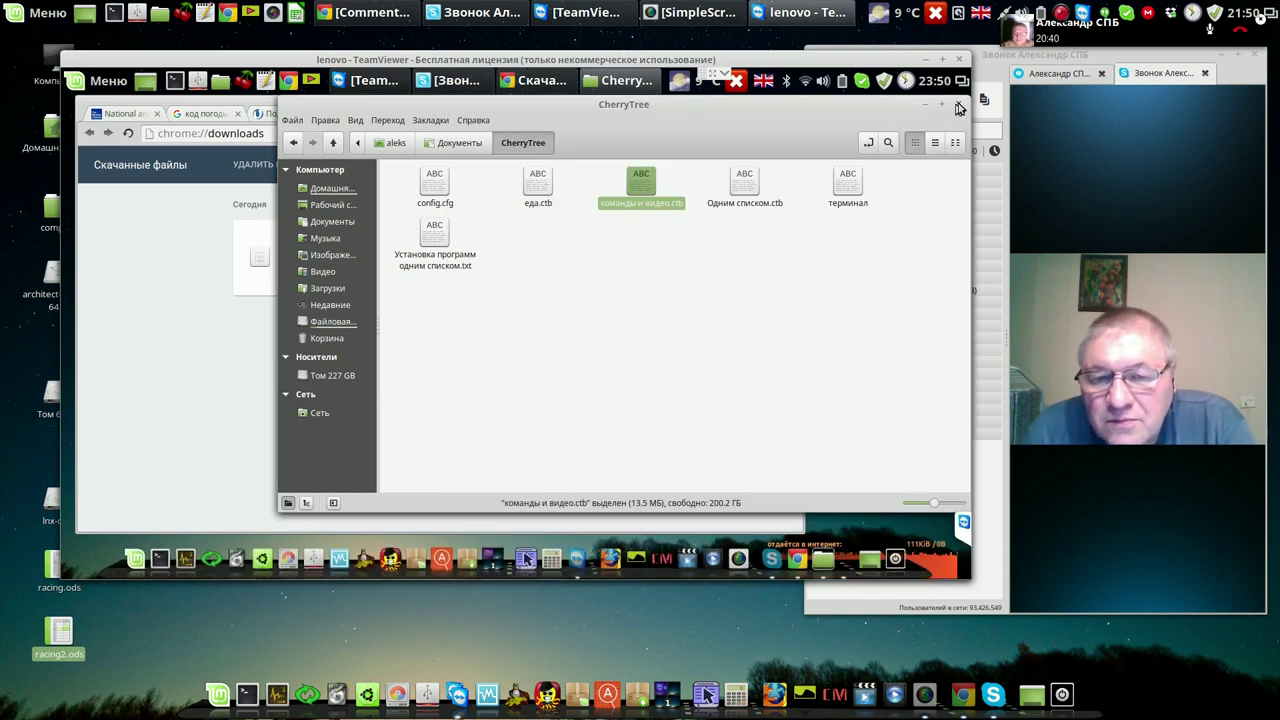
Close the file manager, the browser and the reopened CherryTree notebook on the remote desktop
{"action": "left_click", "coordinate": [960, 106]}
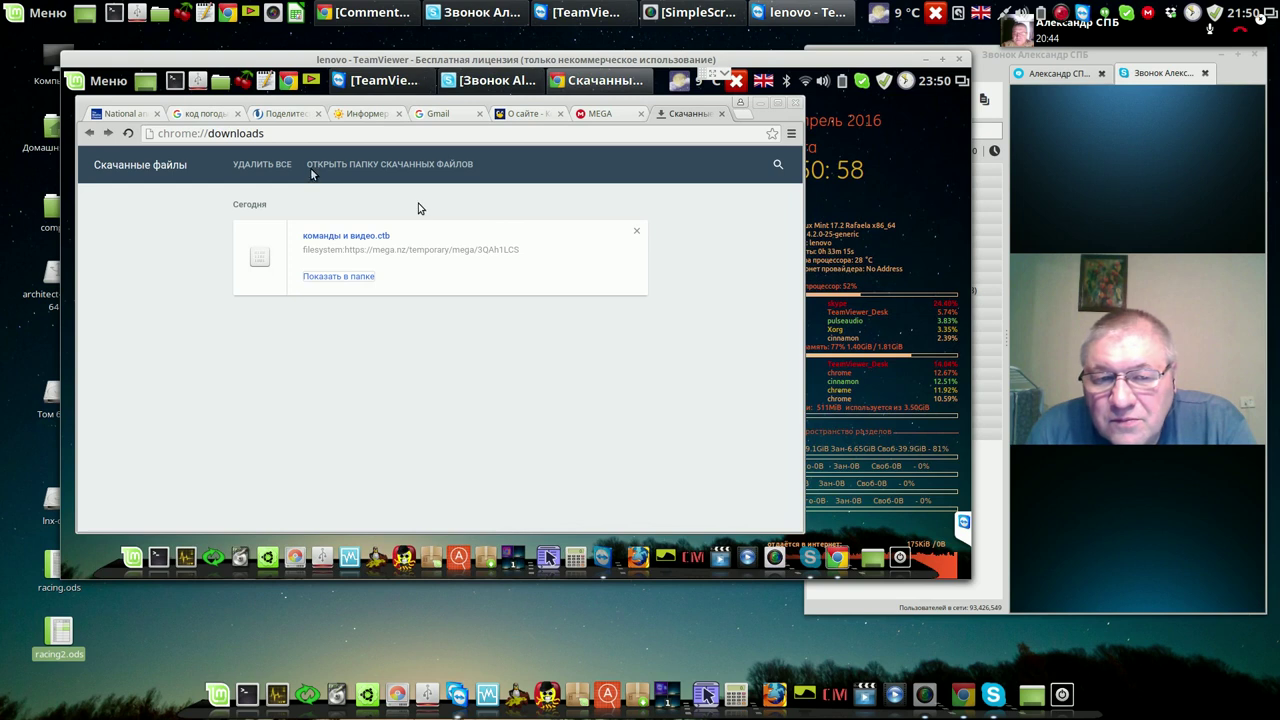
{"action": "left_click", "coordinate": [795, 103]}
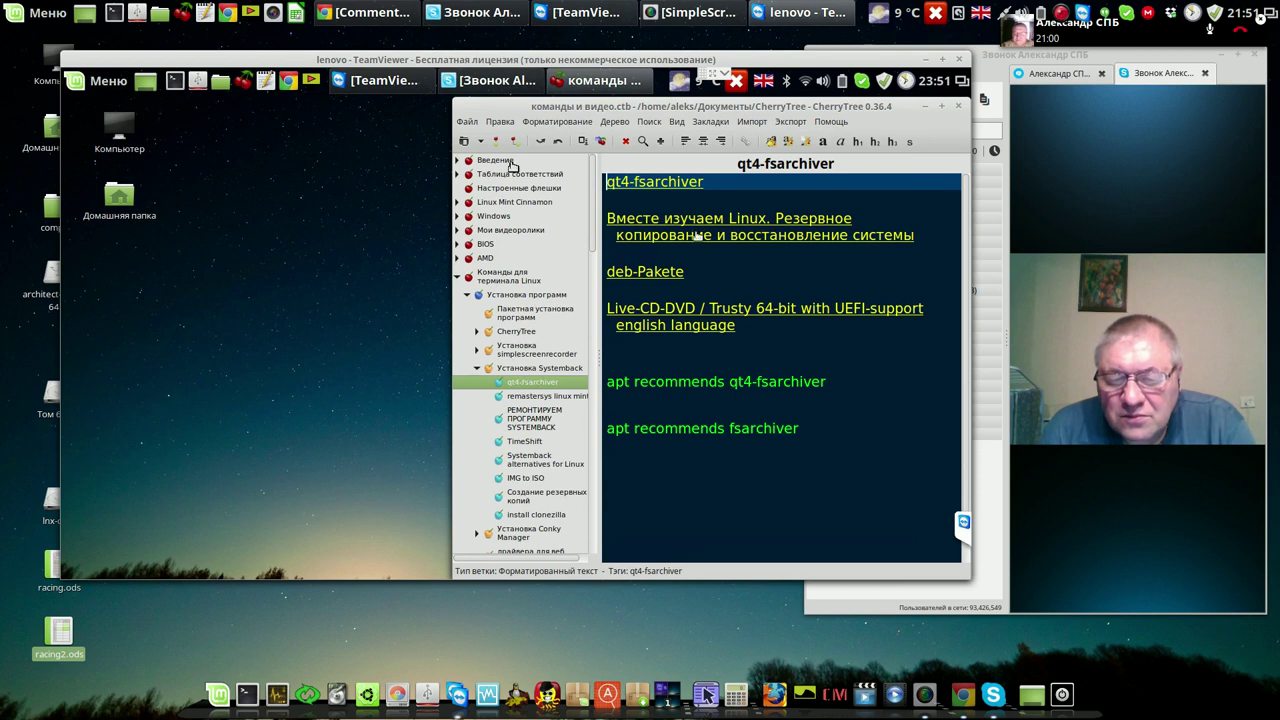
{"action": "left_click", "coordinate": [958, 106]}
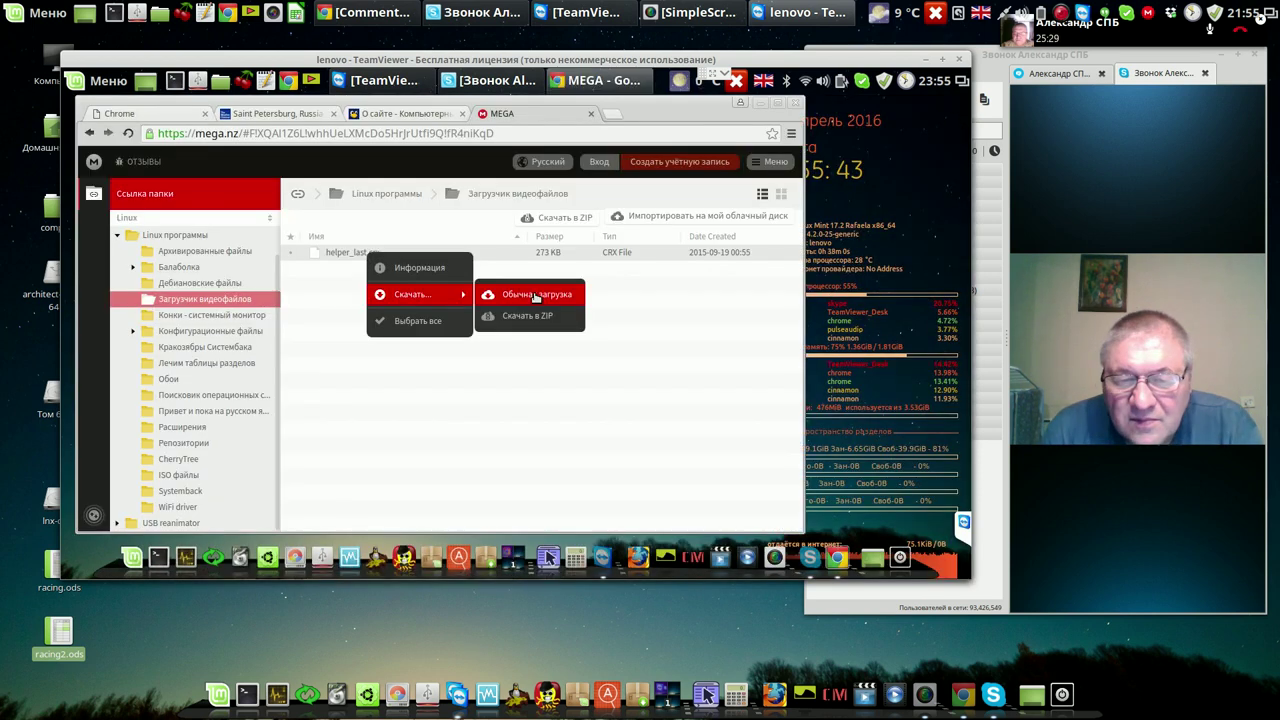
Download helper_last.crx from MEGA's Загрузчик видеофайлов folder as a standard download and keep the file despite the browser's warning
{"action": "left_click", "coordinate": [535, 299]}
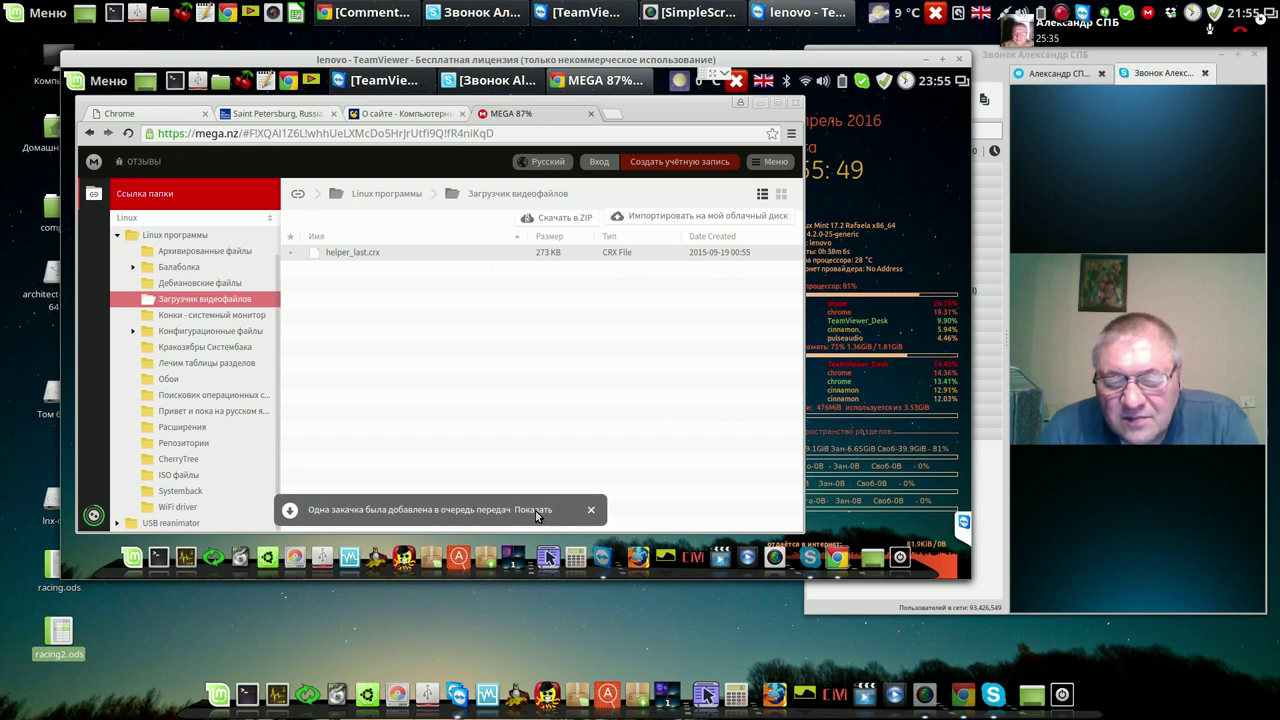
{"action": "left_click", "coordinate": [537, 511]}
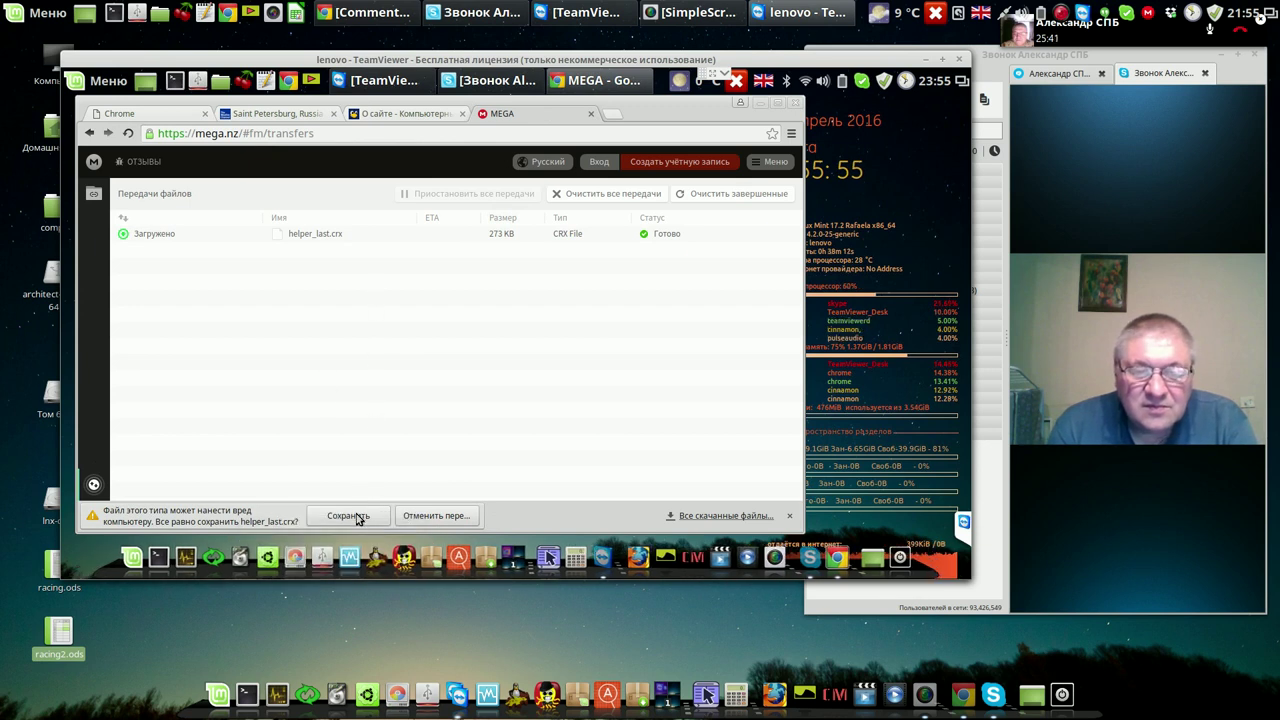
{"action": "left_click", "coordinate": [358, 515]}
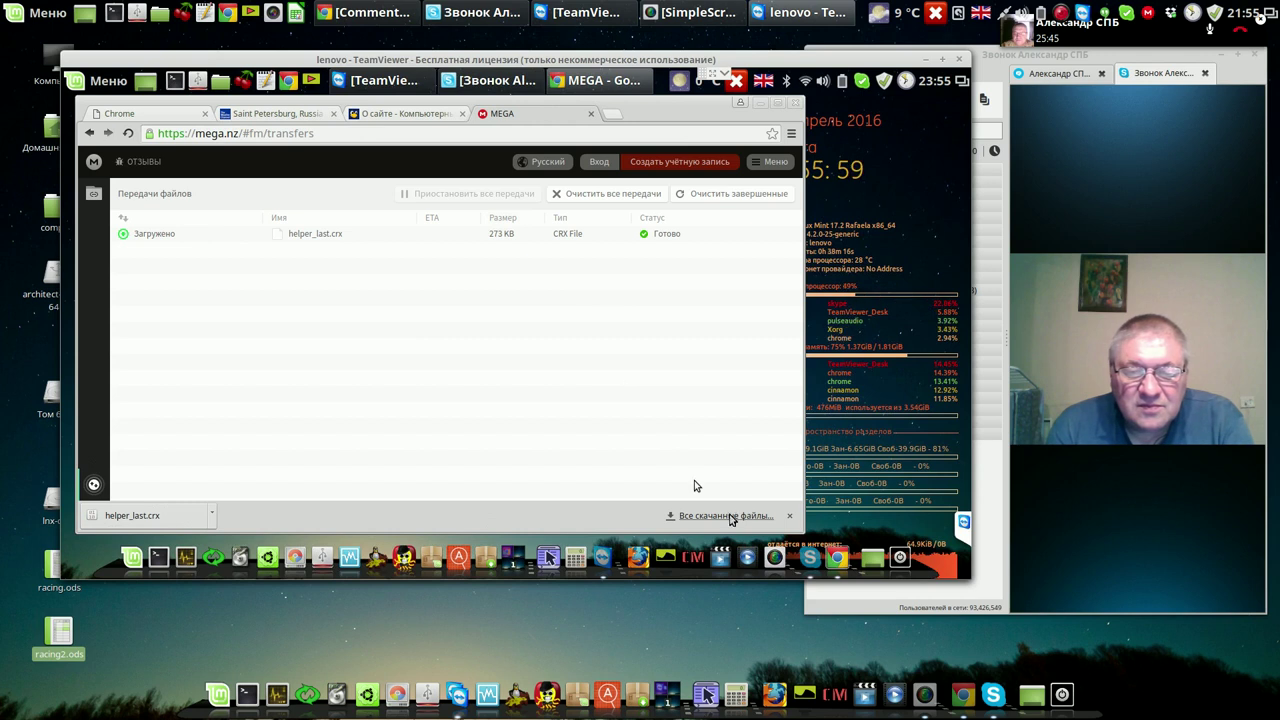
Show the downloaded helper_last.crx in its folder, shrink that window beside the browser, and open Chrome's extensions page
{"action": "left_click", "coordinate": [726, 517]}
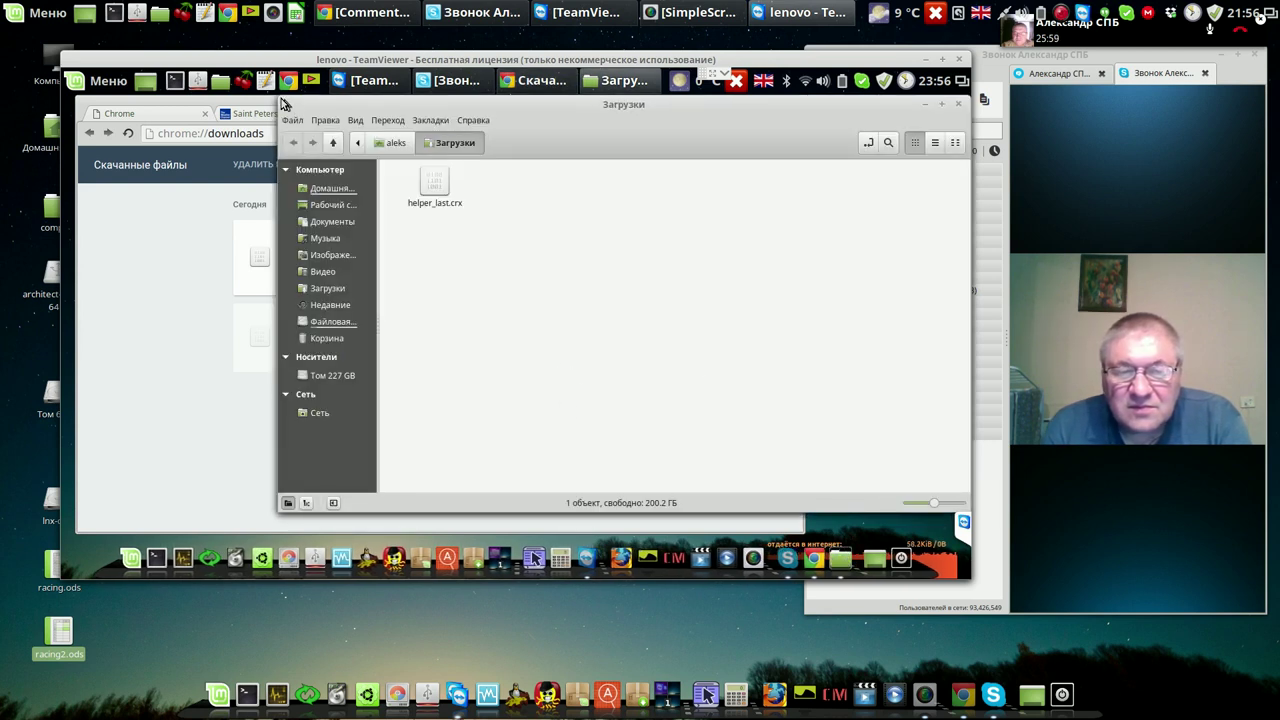
{"action": "left_click_drag", "start_coordinate": [283, 100], "coordinate": [748, 281]}
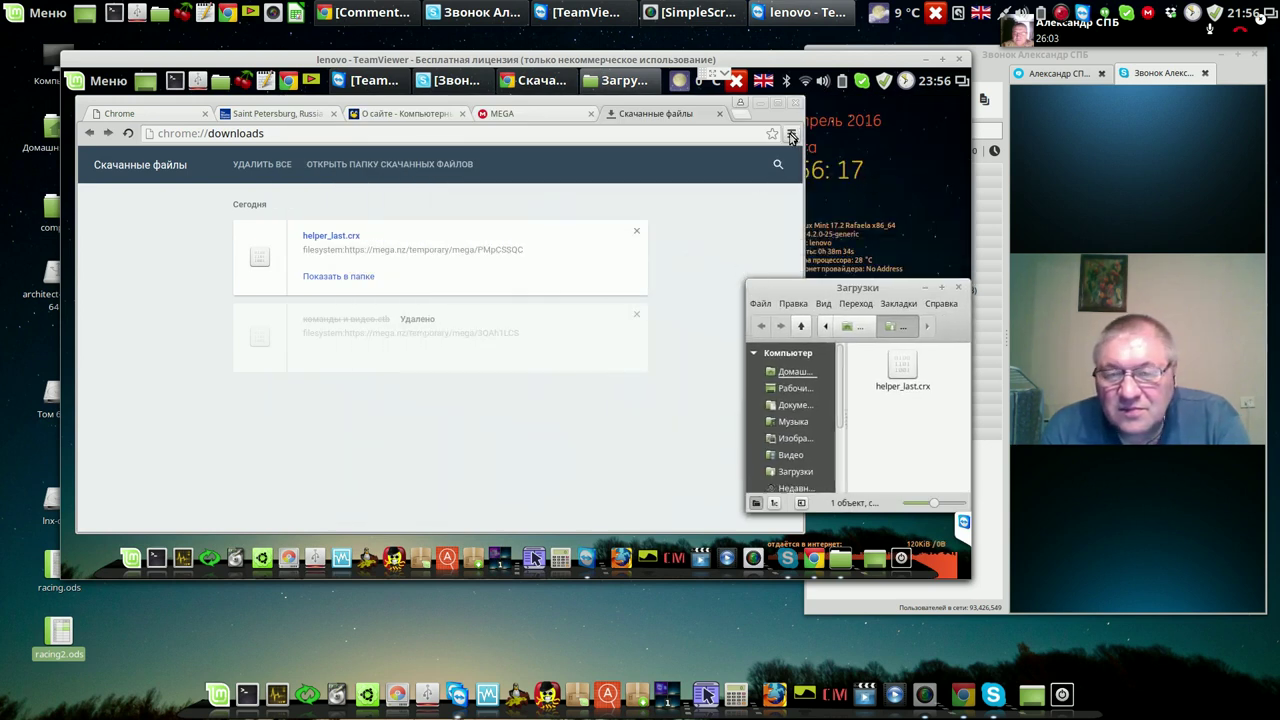
{"action": "left_click", "coordinate": [787, 136]}
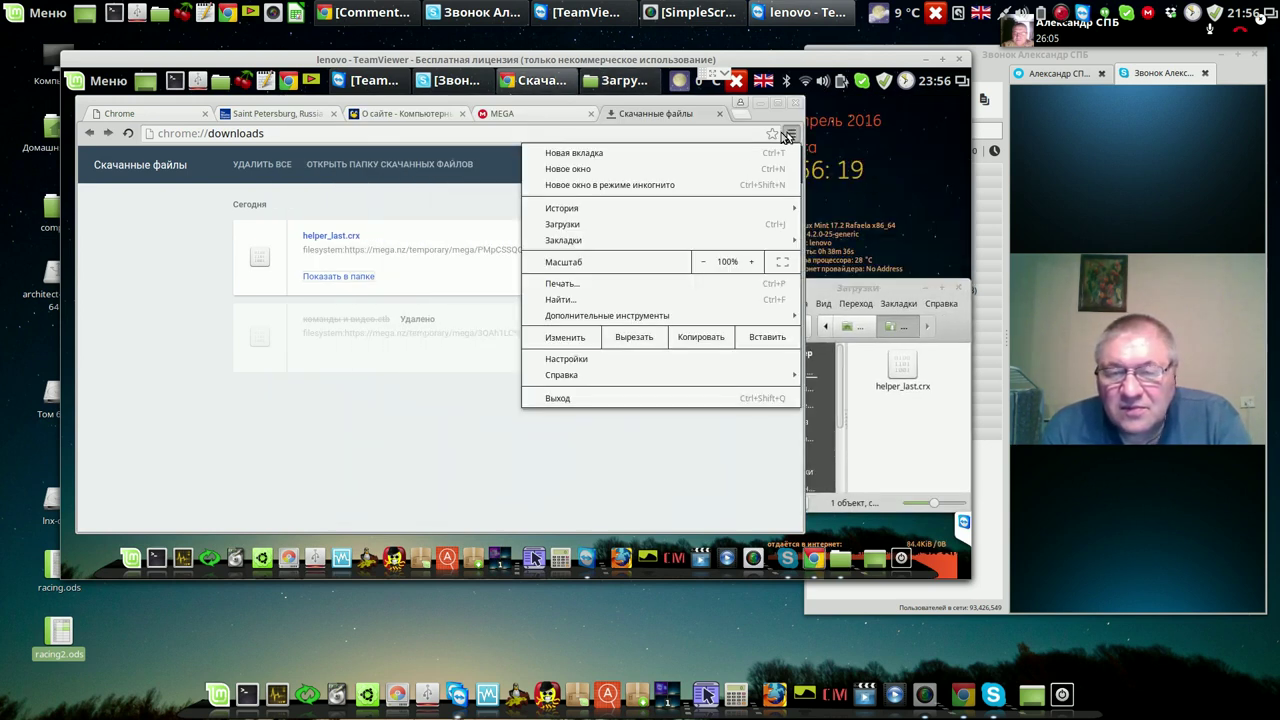
{"action": "left_click", "coordinate": [565, 361]}
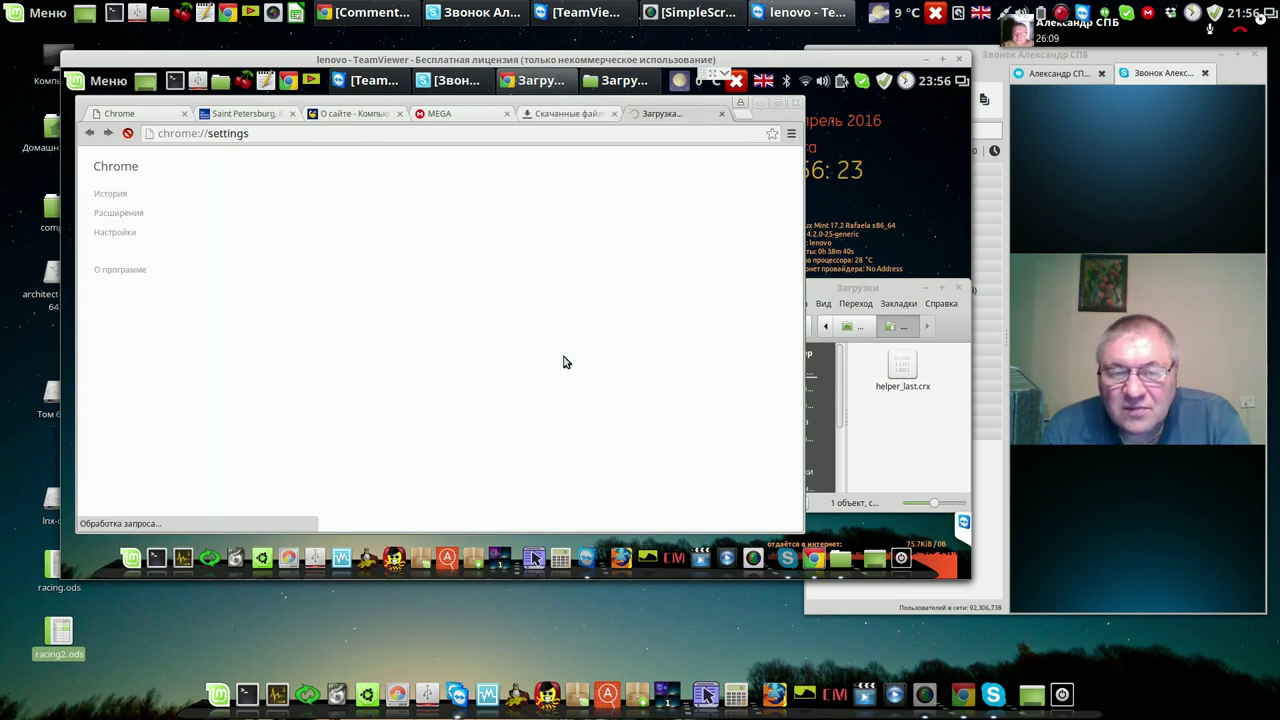
{"action": "left_click", "coordinate": [128, 214]}
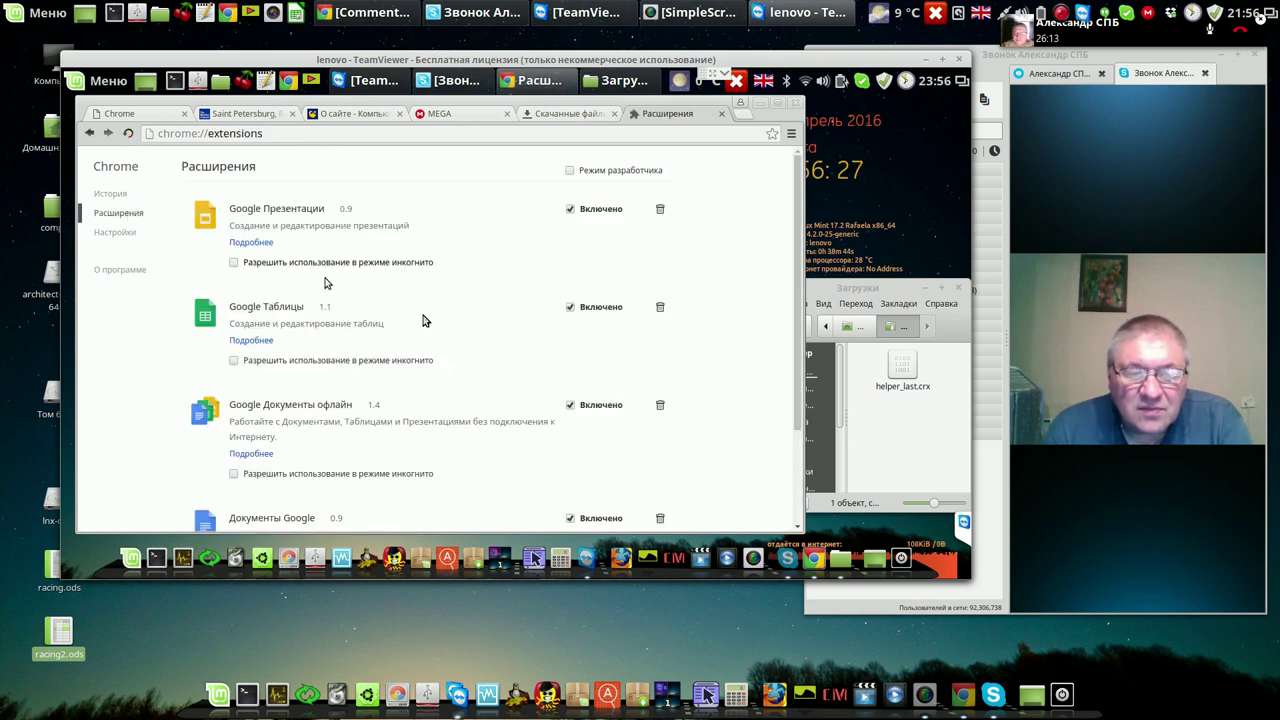
Install the SaveFrom.net помощник extension from helper_last.crx and check its options menu
{"action": "left_click", "coordinate": [903, 373]}
{"action": "left_click_drag", "start_coordinate": [903, 373], "coordinate": [351, 294]}
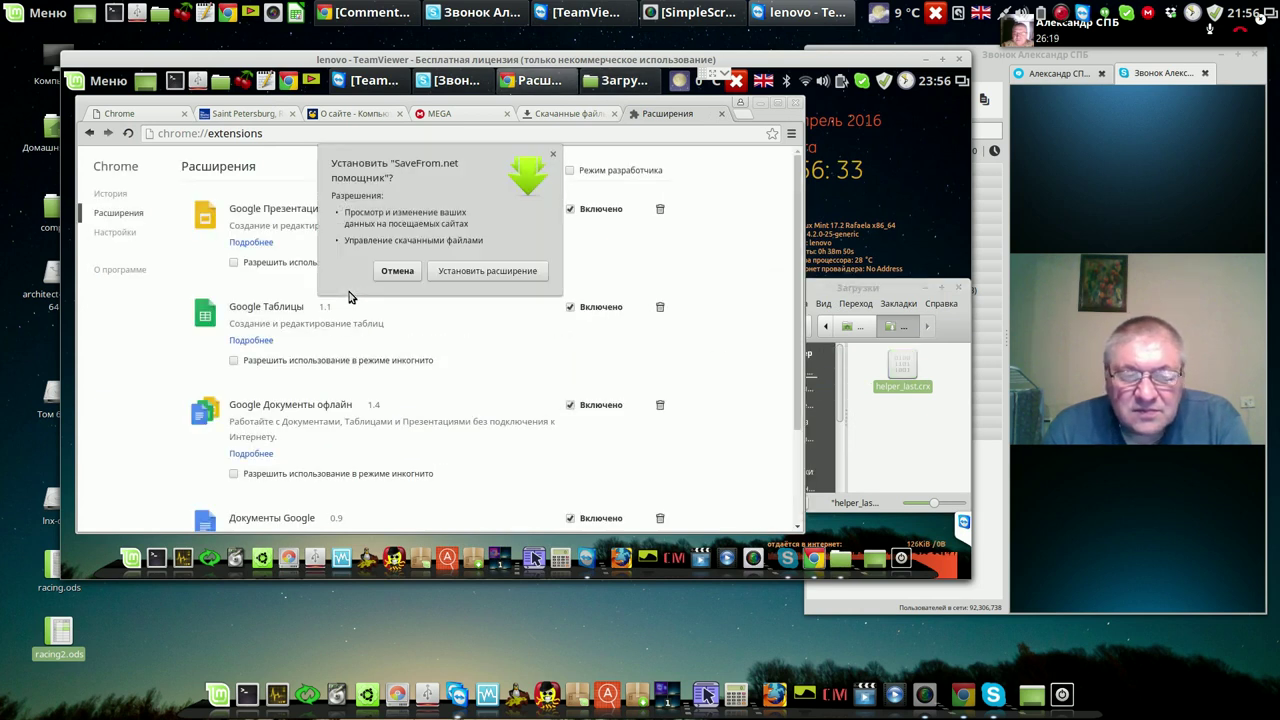
{"action": "left_click", "coordinate": [481, 274]}
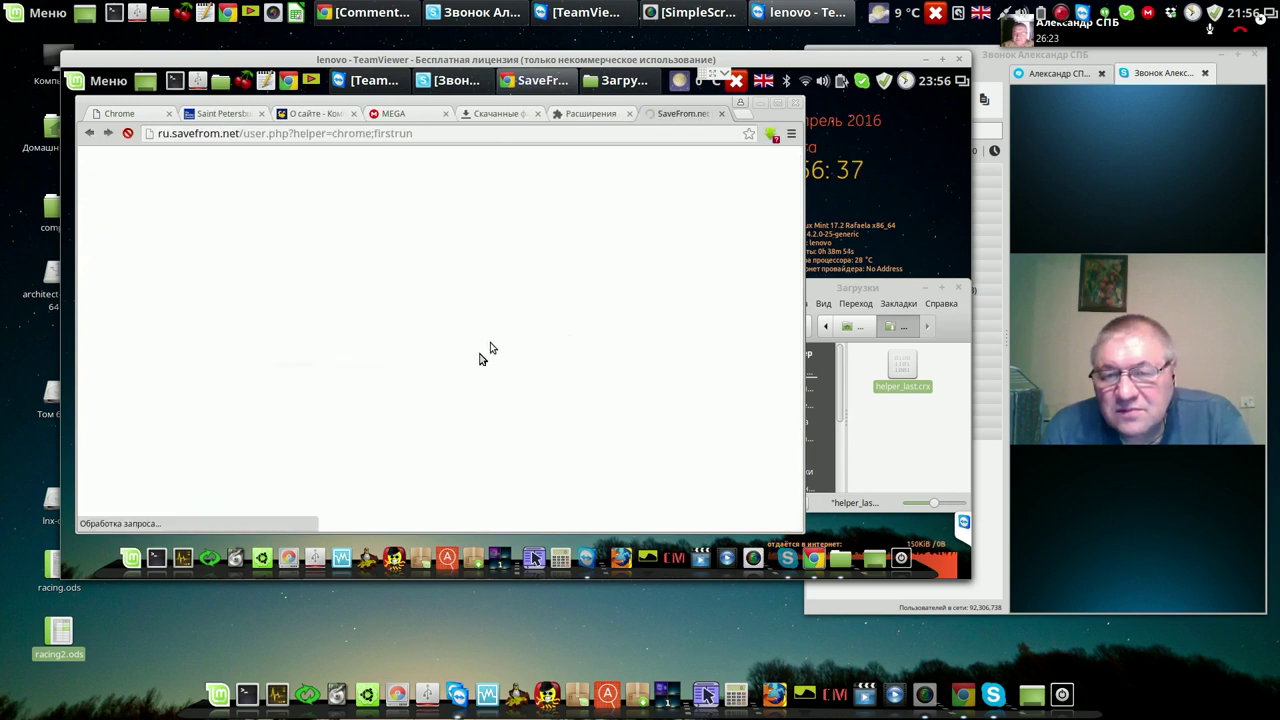
{"action": "right_click", "coordinate": [771, 139]}
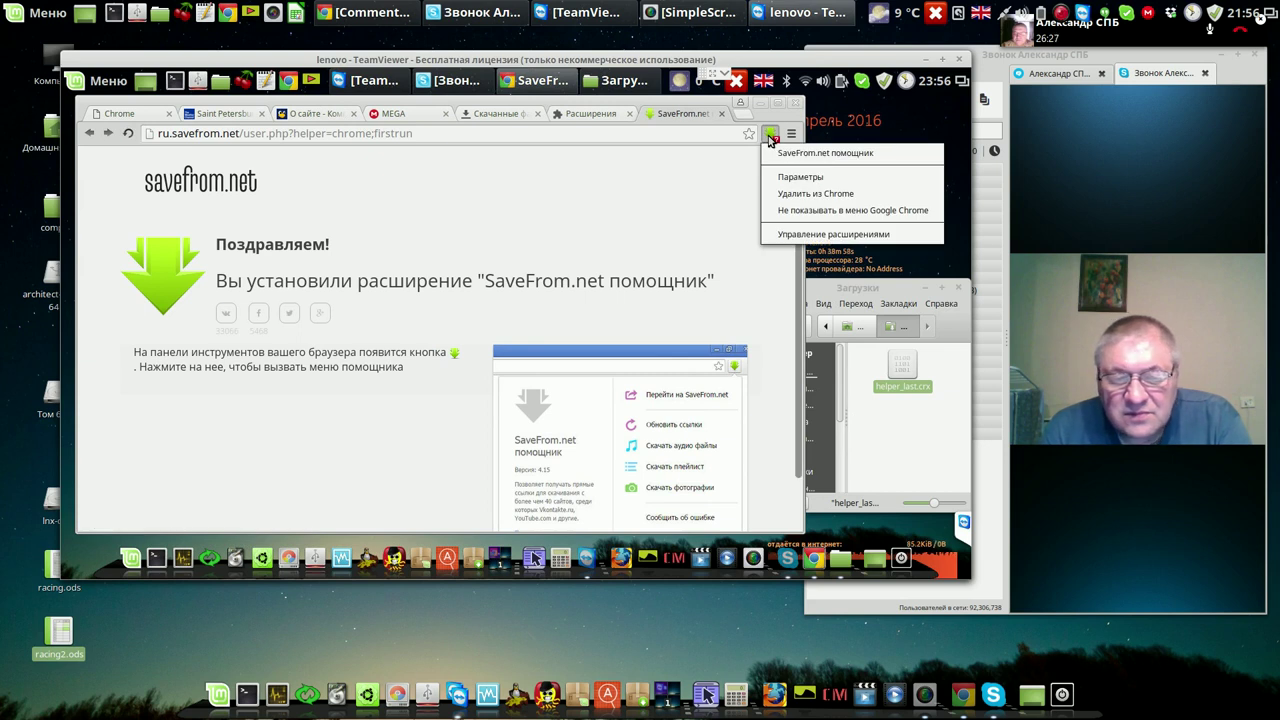
{"action": "left_click", "coordinate": [771, 139]}
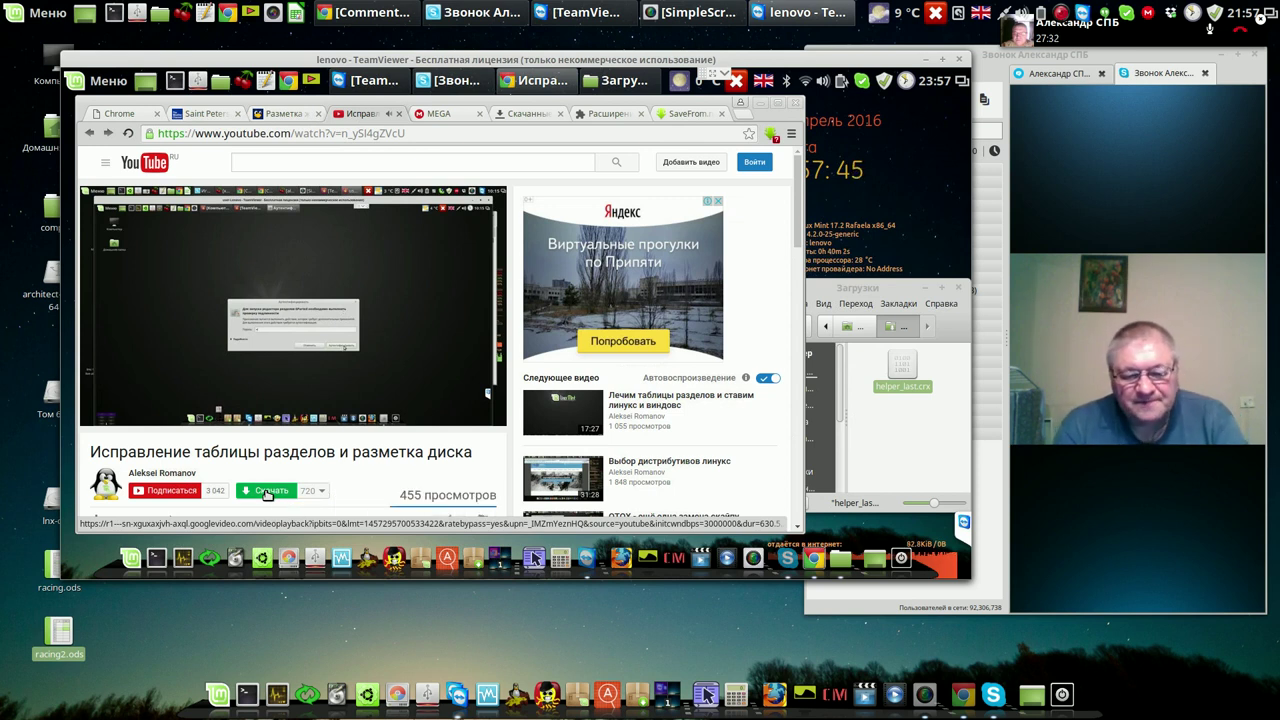
Download the YouTube video Исправление таблицы разделов и разметка диска at 720 quality and show all downloaded files
{"action": "left_click", "coordinate": [268, 491]}
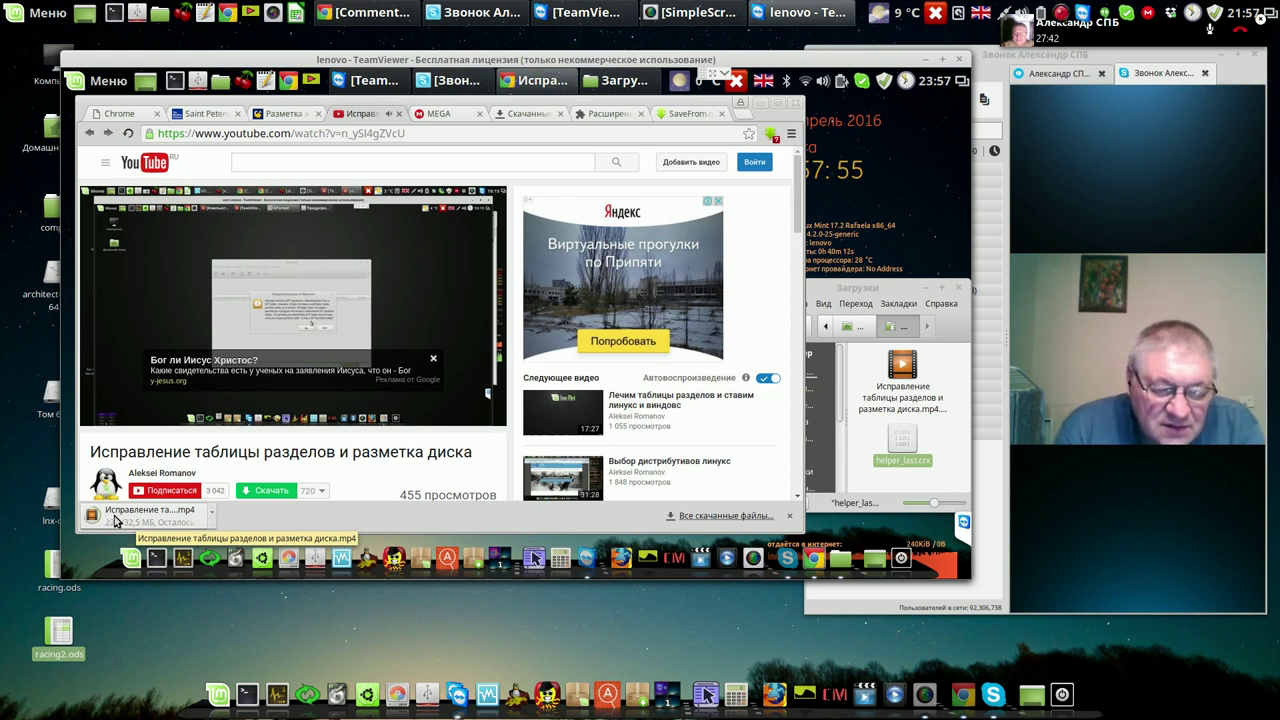
{"action": "left_click", "coordinate": [714, 517]}
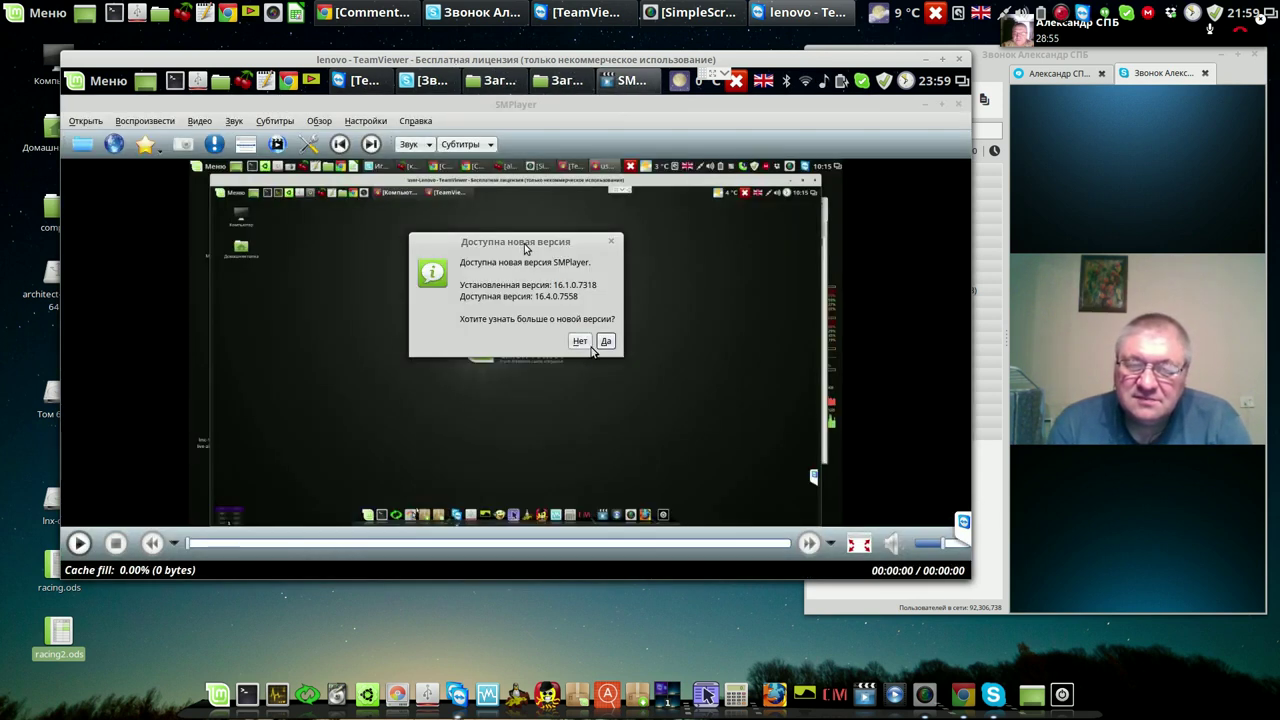
Decline the SMPlayer update, adjust the playback volume and view the video's file information
{"action": "left_click", "coordinate": [580, 342]}
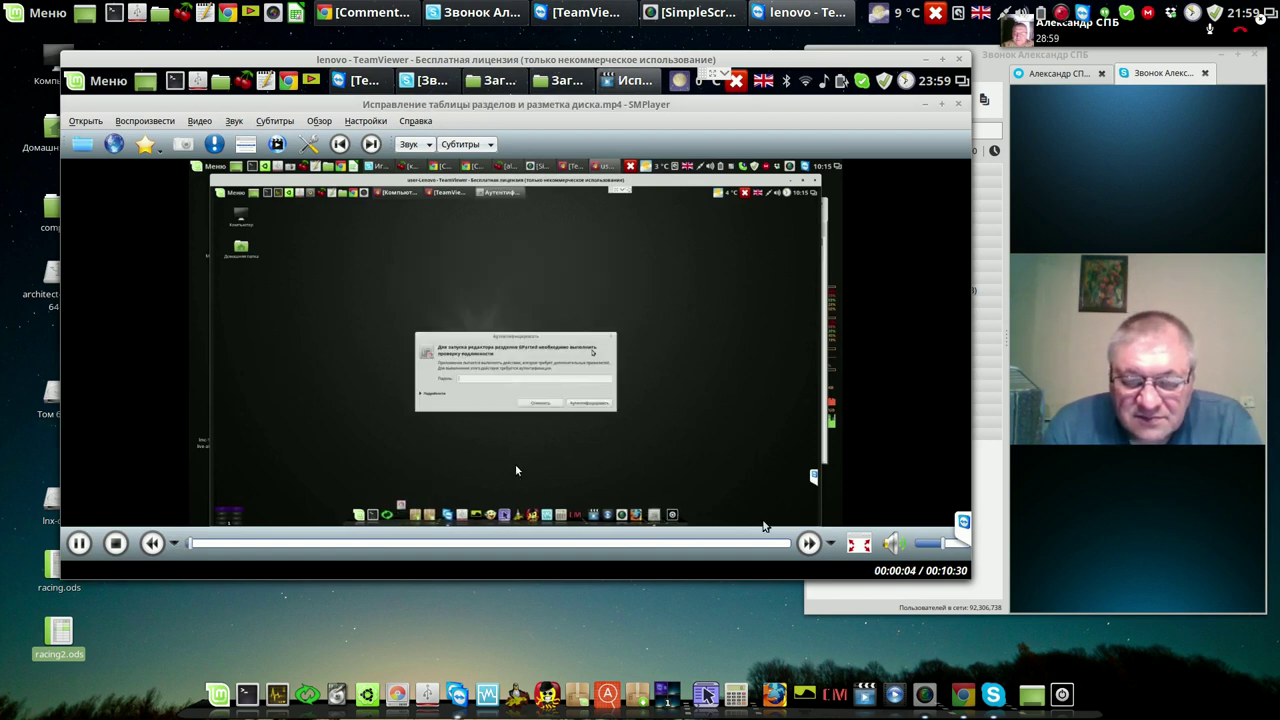
{"action": "left_click", "coordinate": [953, 543]}
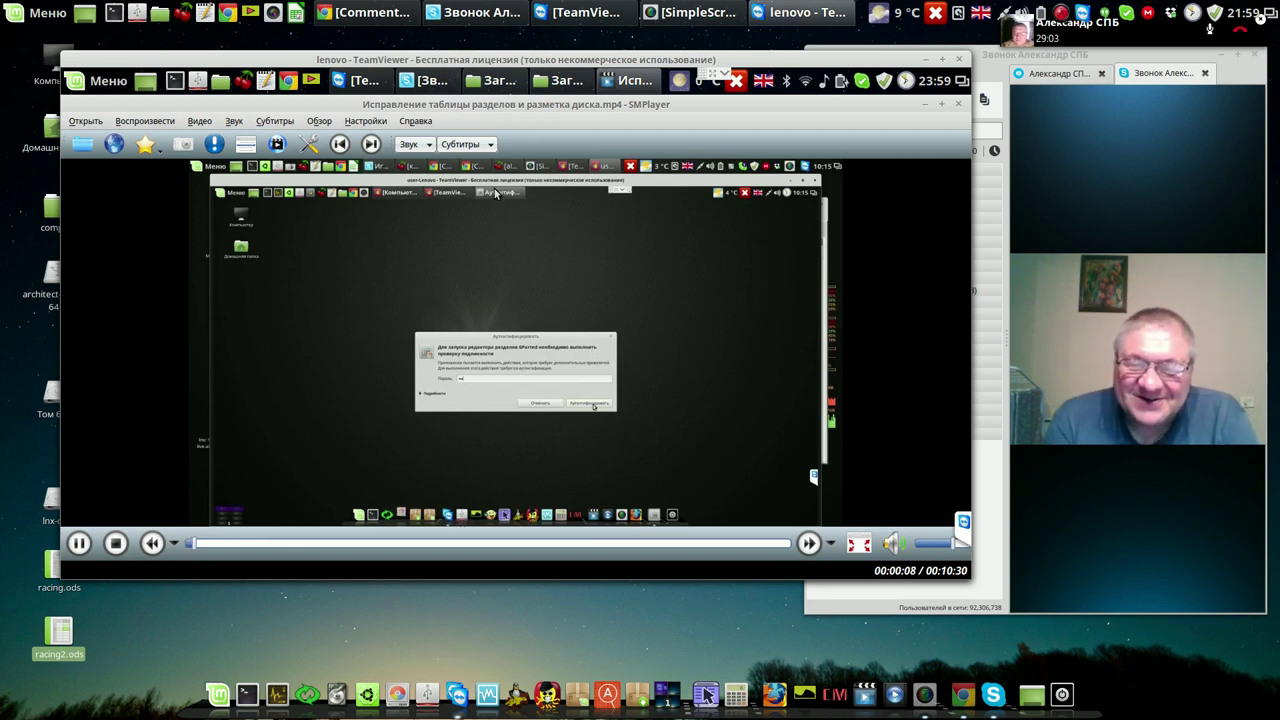
{"action": "left_click", "coordinate": [370, 121]}
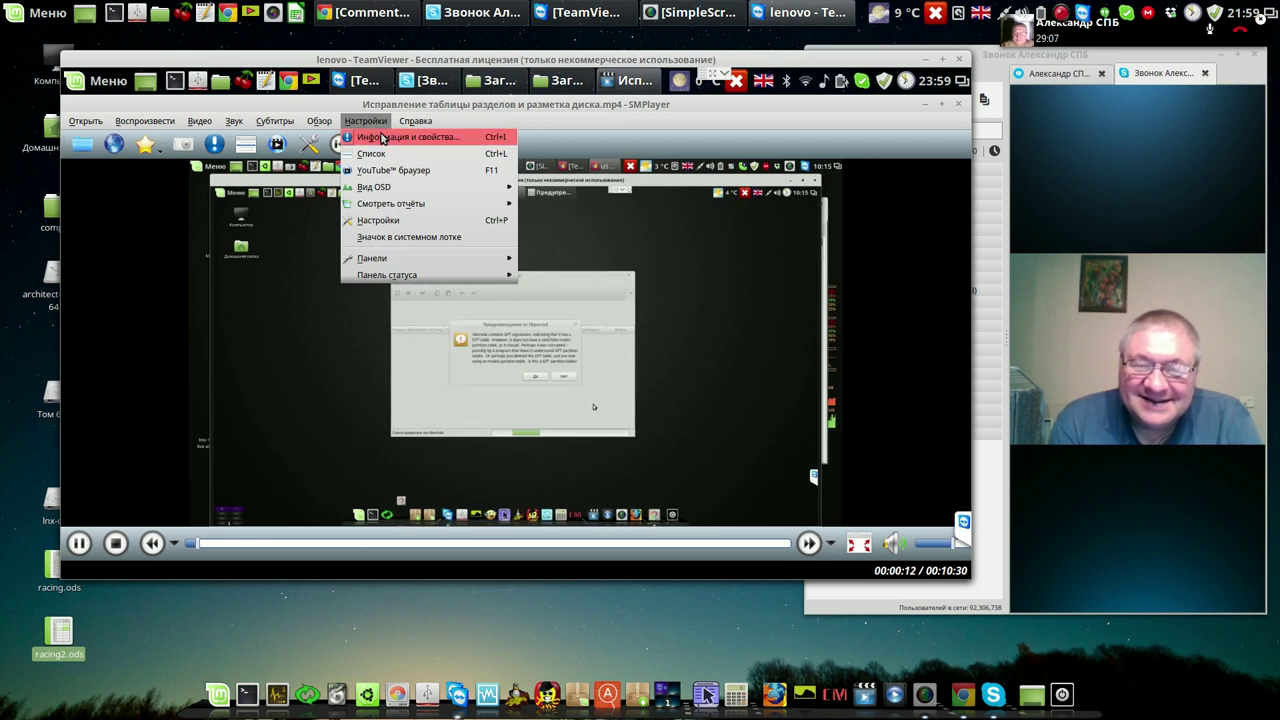
{"action": "left_click", "coordinate": [382, 136]}
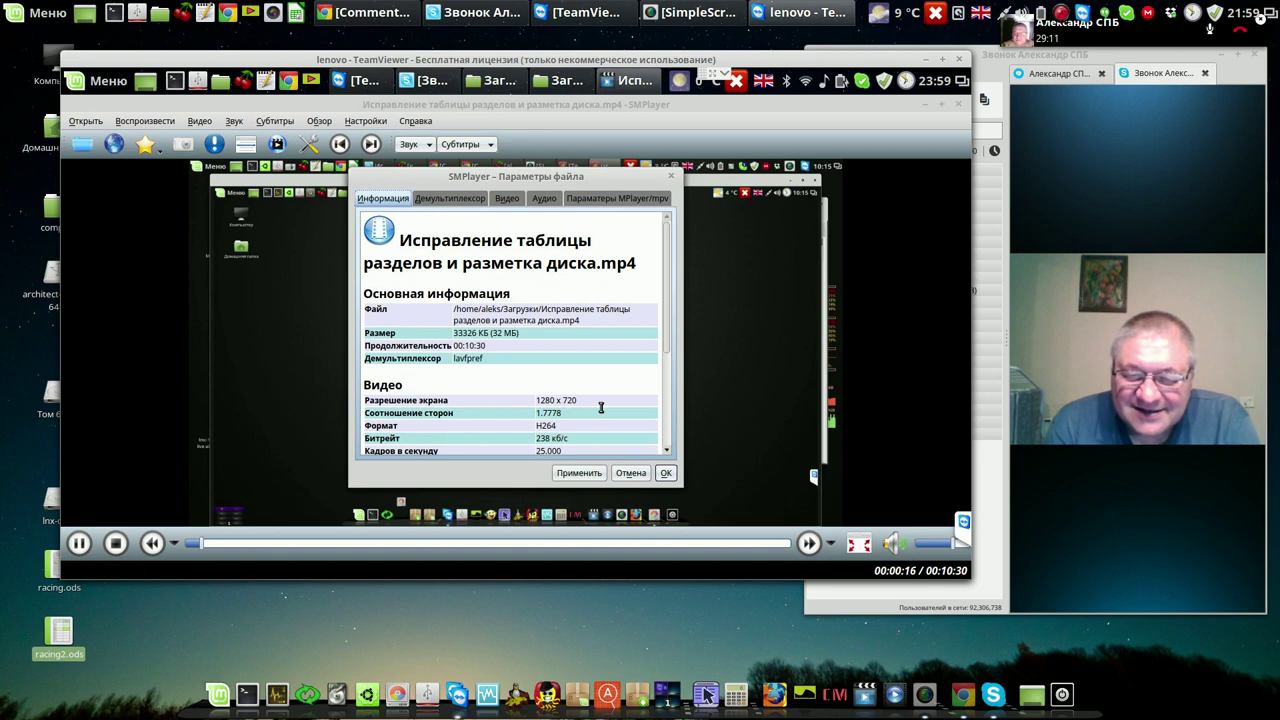
{"action": "left_click", "coordinate": [666, 473]}
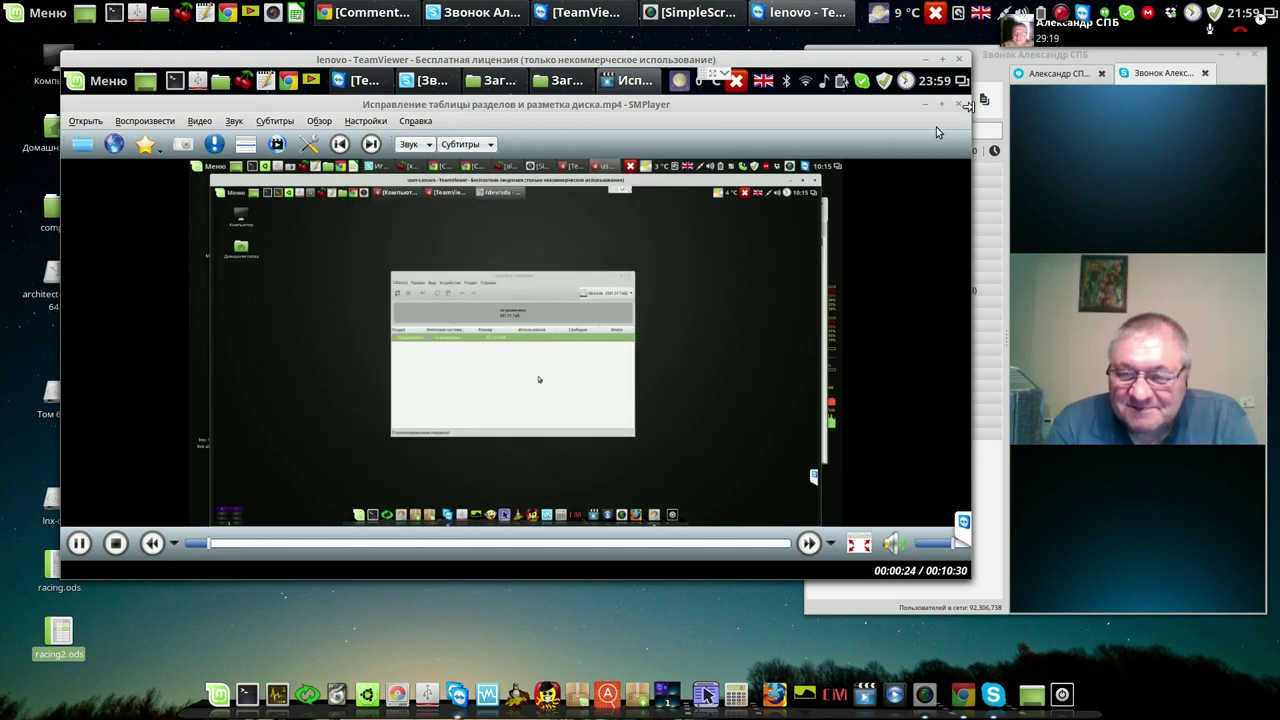
Close SMPlayer and both Загрузки folder windows, and shift the TeamViewer window slightly
{"action": "left_click", "coordinate": [958, 105]}
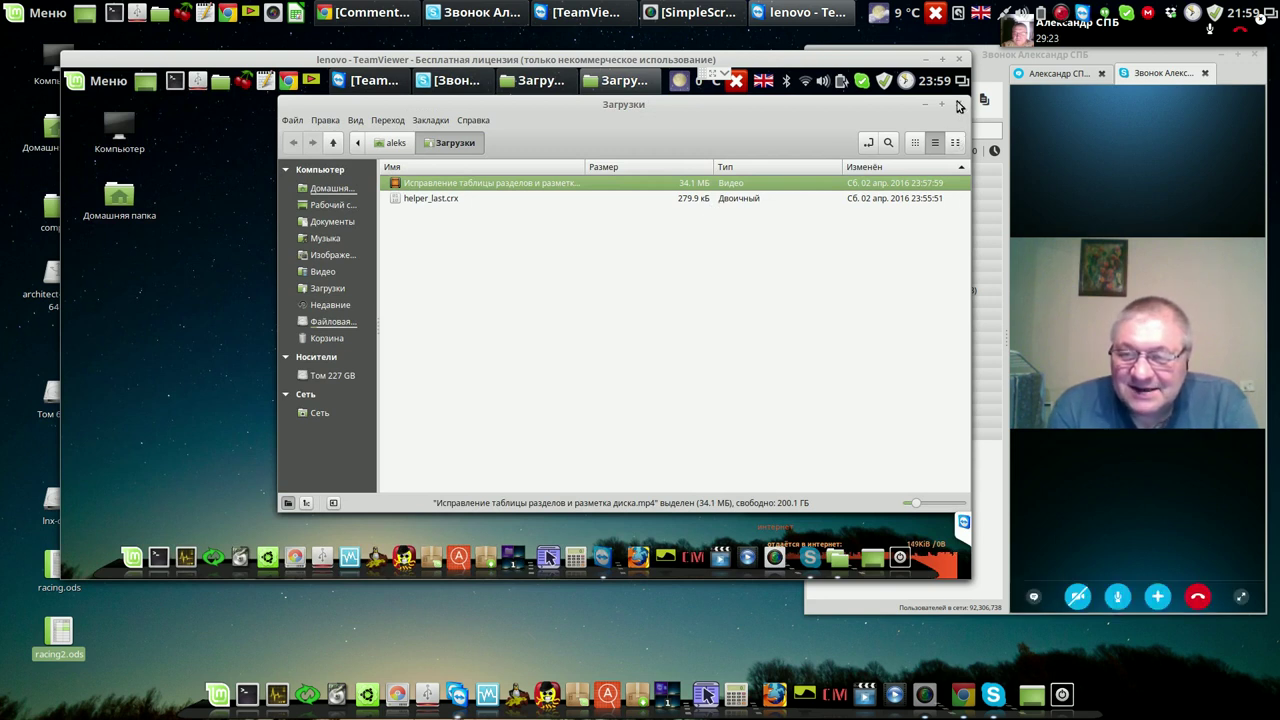
{"action": "left_click", "coordinate": [958, 104]}
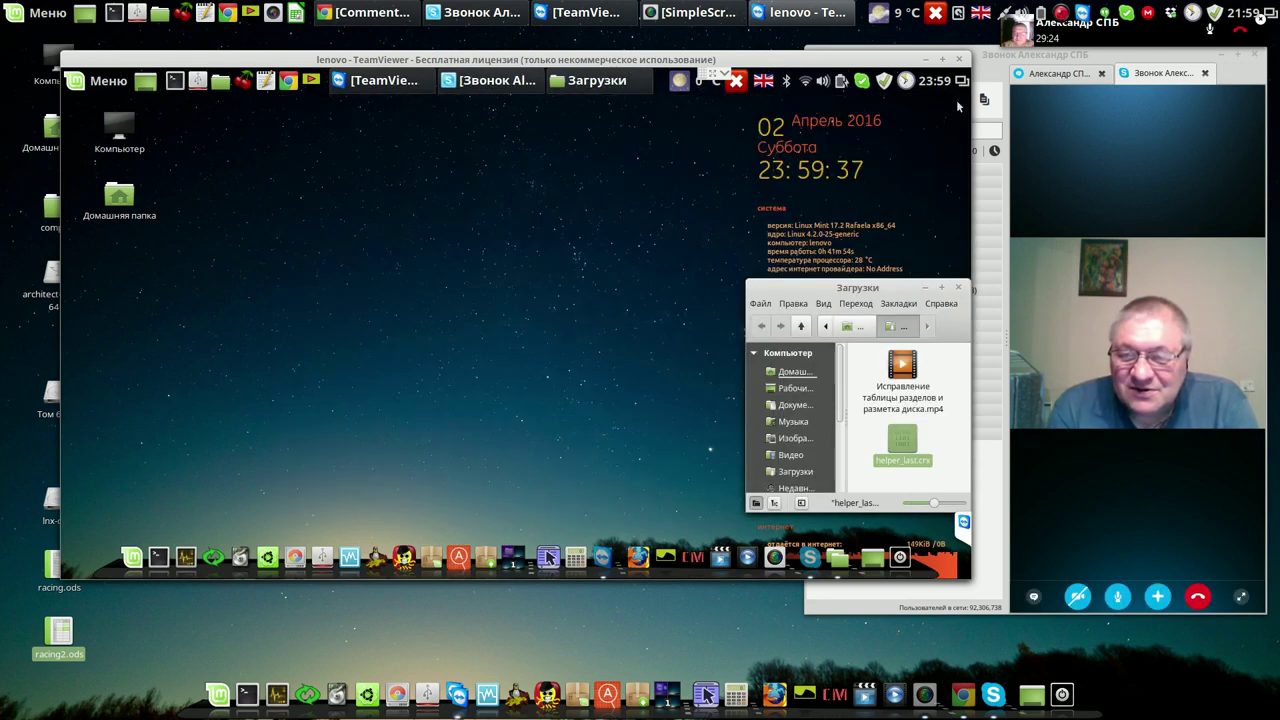
{"action": "left_click", "coordinate": [956, 291]}
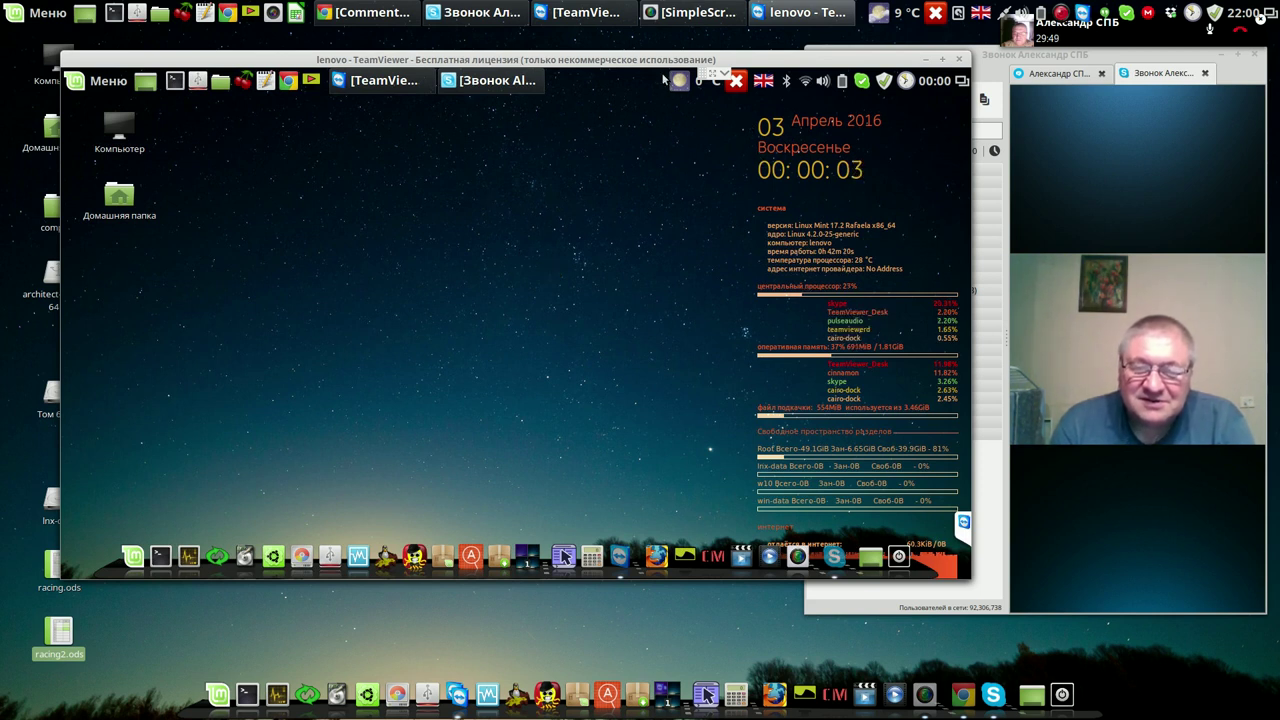
{"action": "left_click_drag", "start_coordinate": [672, 59], "coordinate": [655, 56]}
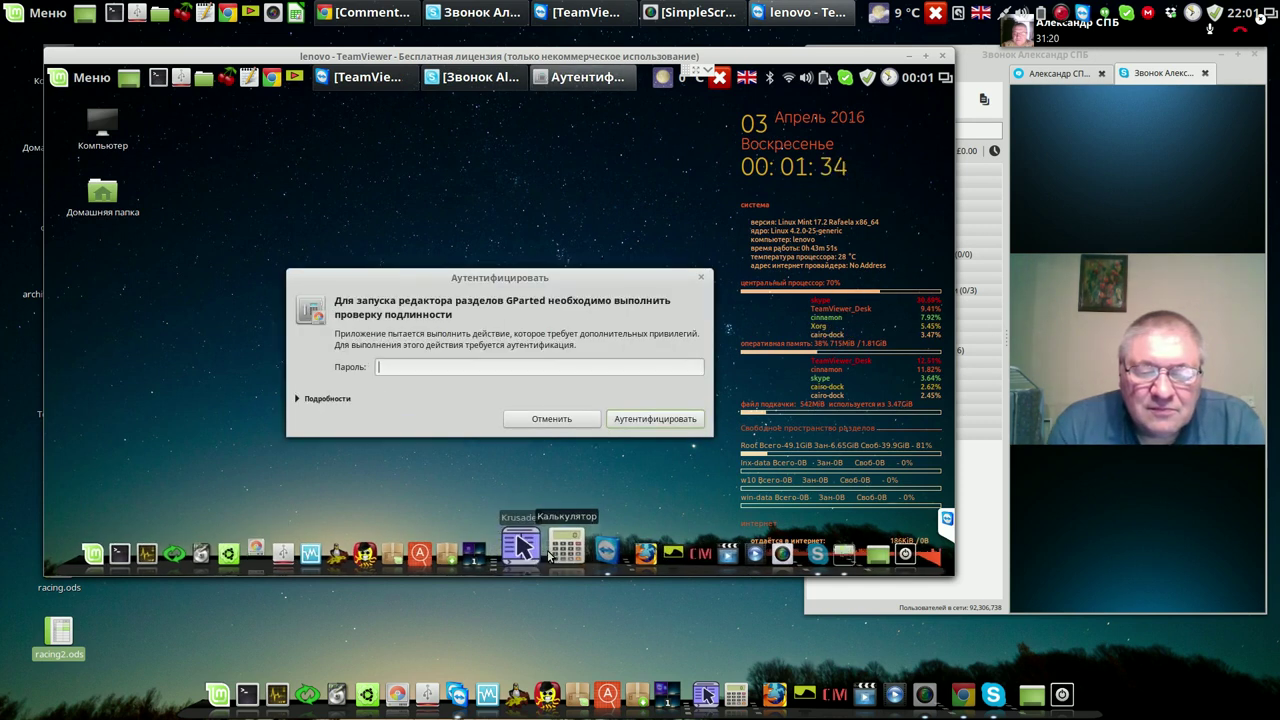
Cancel the GParted authentication, open Krusader and restart it with root privileges by entering the account password
{"action": "left_click", "coordinate": [563, 420]}
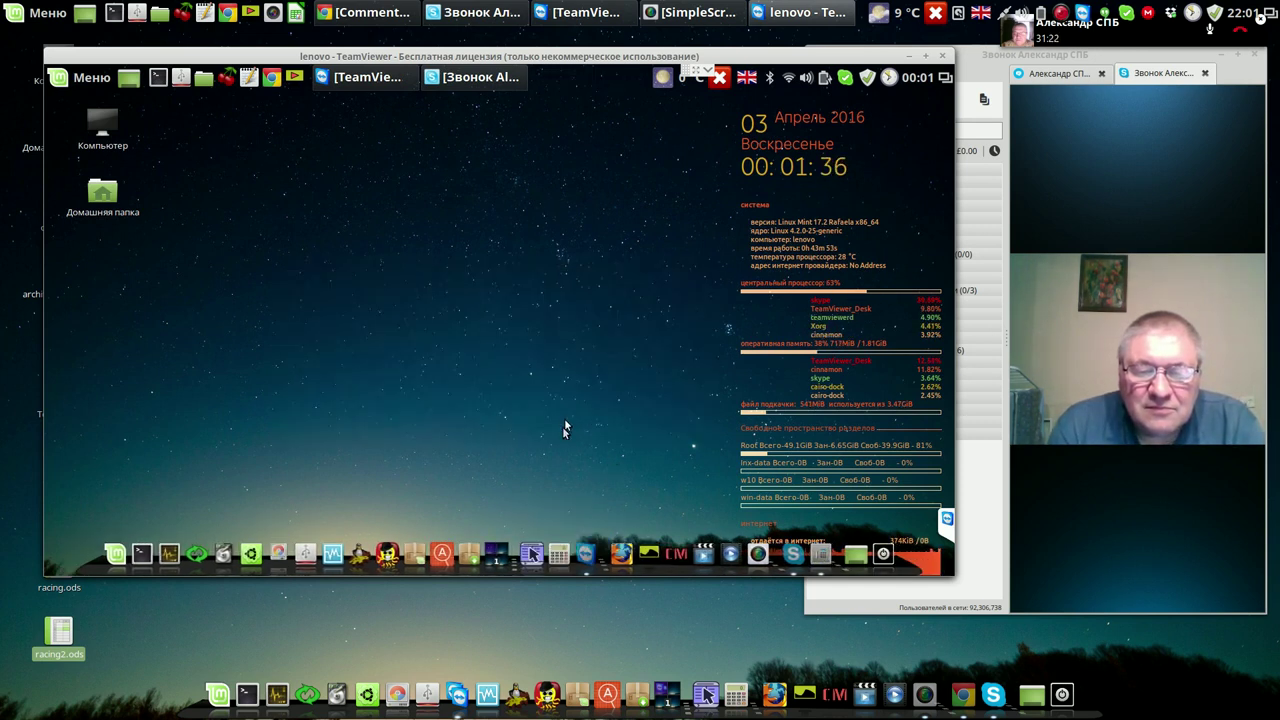
{"action": "left_click", "coordinate": [546, 553]}
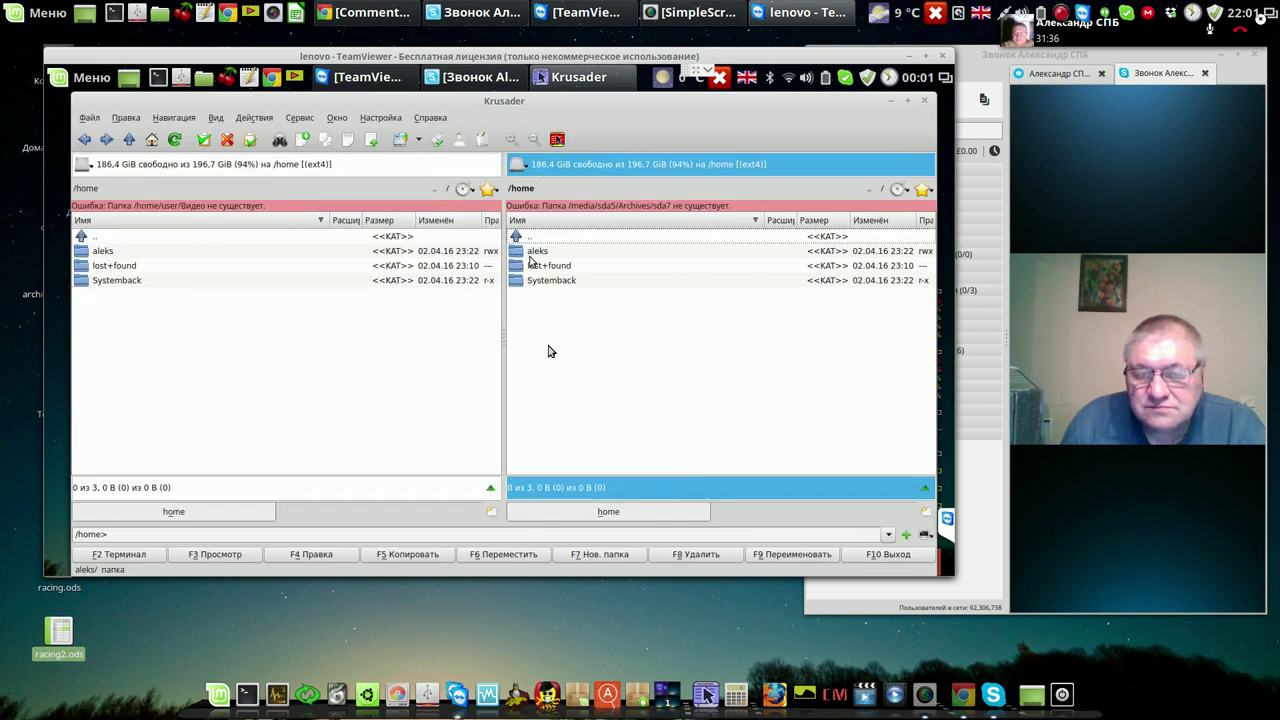
{"action": "key", "text": "alt+k"}
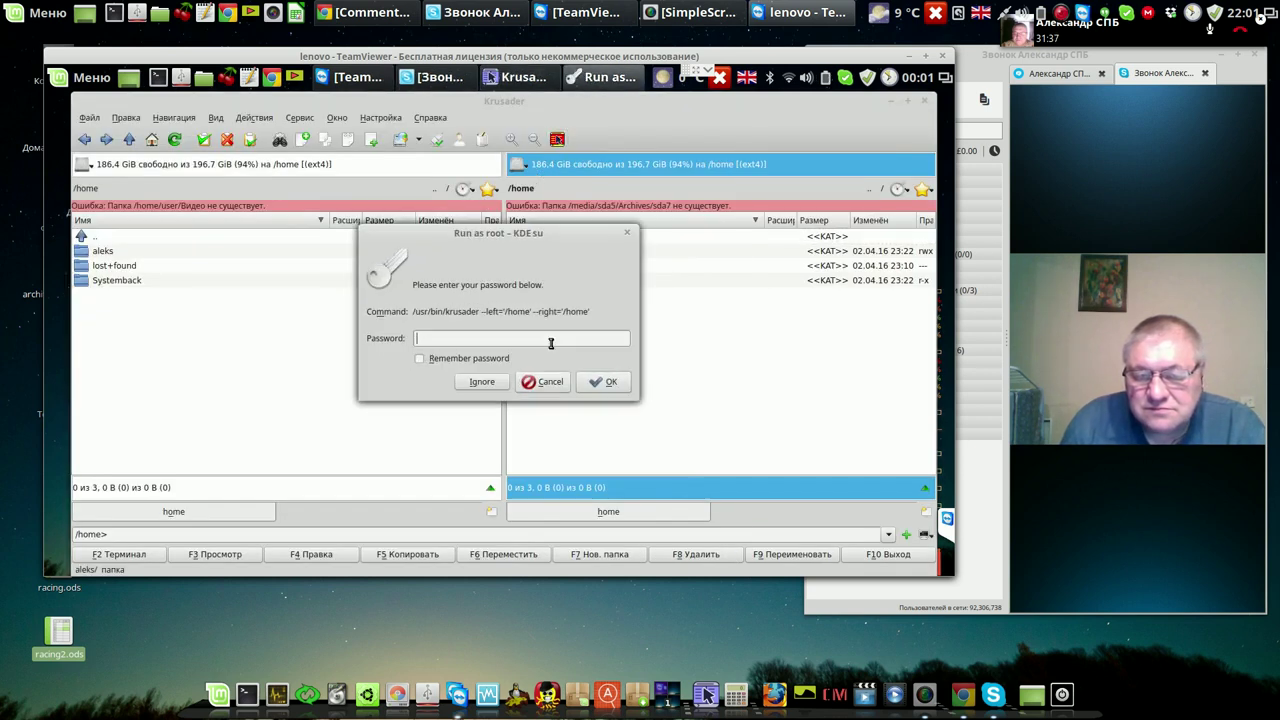
{"action": "left_click", "coordinate": [924, 103]}
{"action": "type", "text": "*"}
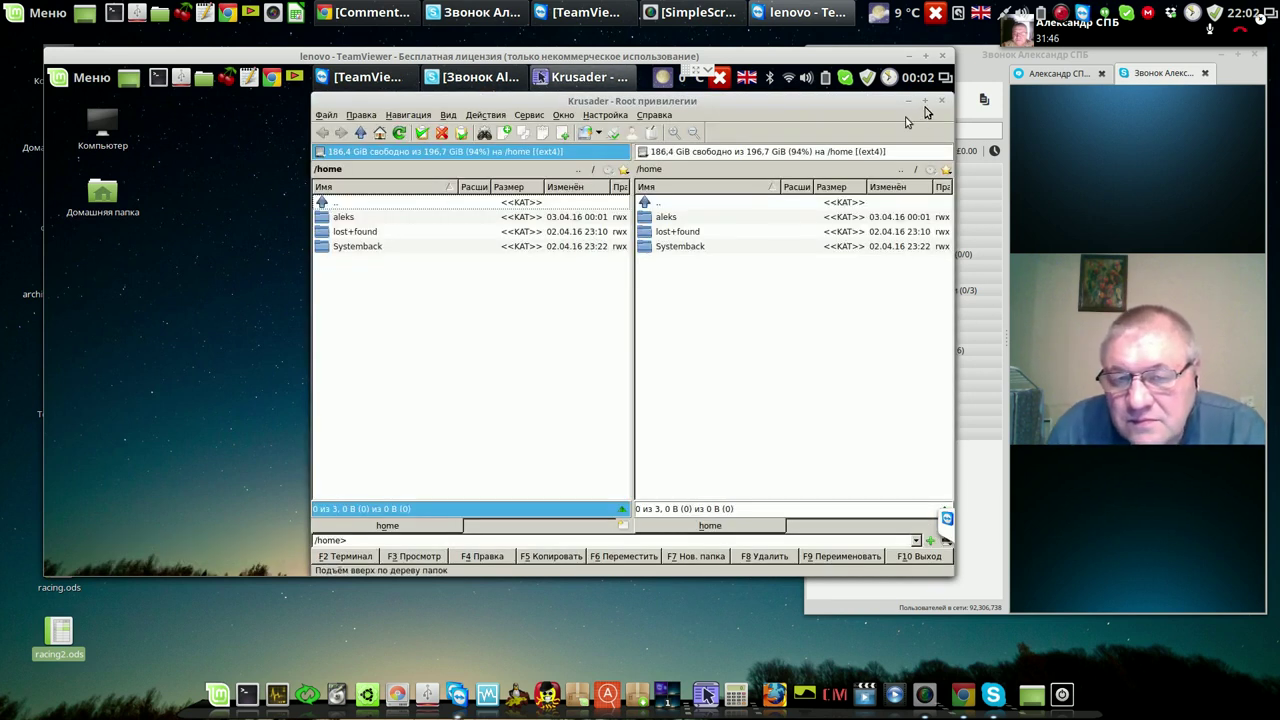
Move and resize the root Krusader window so both file panes fit fully on the remote desktop
{"action": "left_click", "coordinate": [928, 100]}
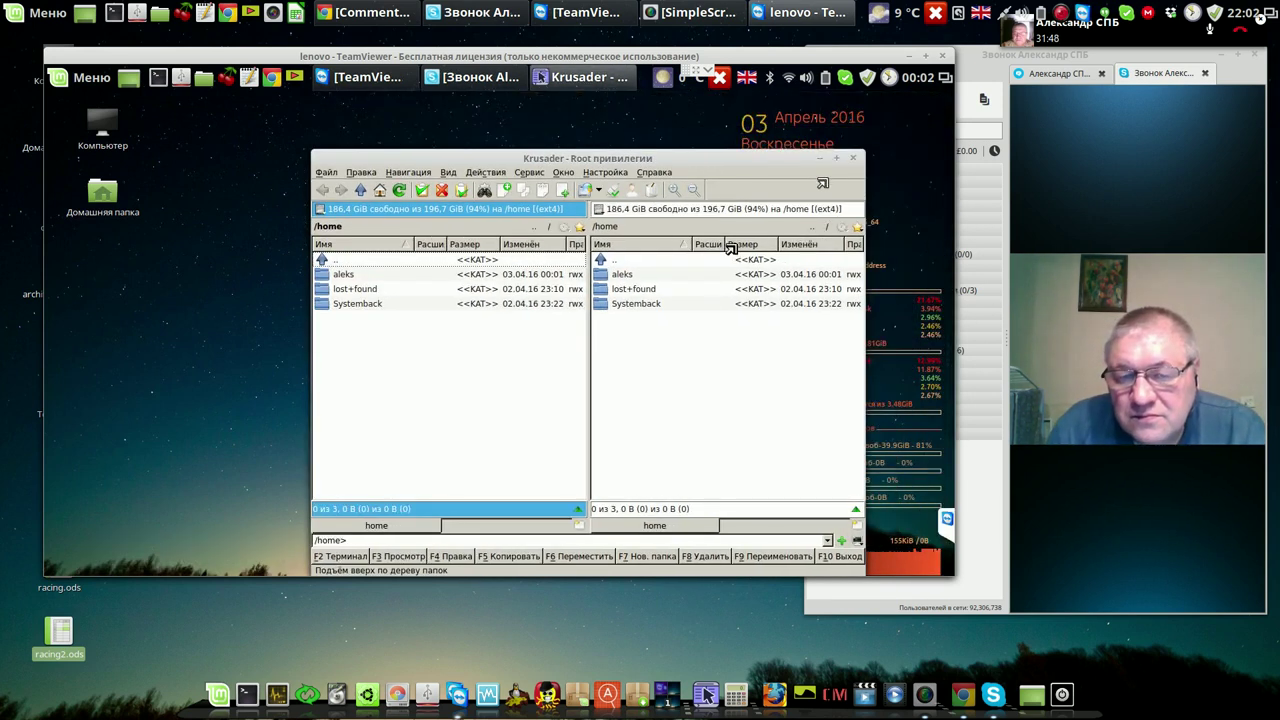
{"action": "left_click_drag", "start_coordinate": [732, 160], "coordinate": [689, 117]}
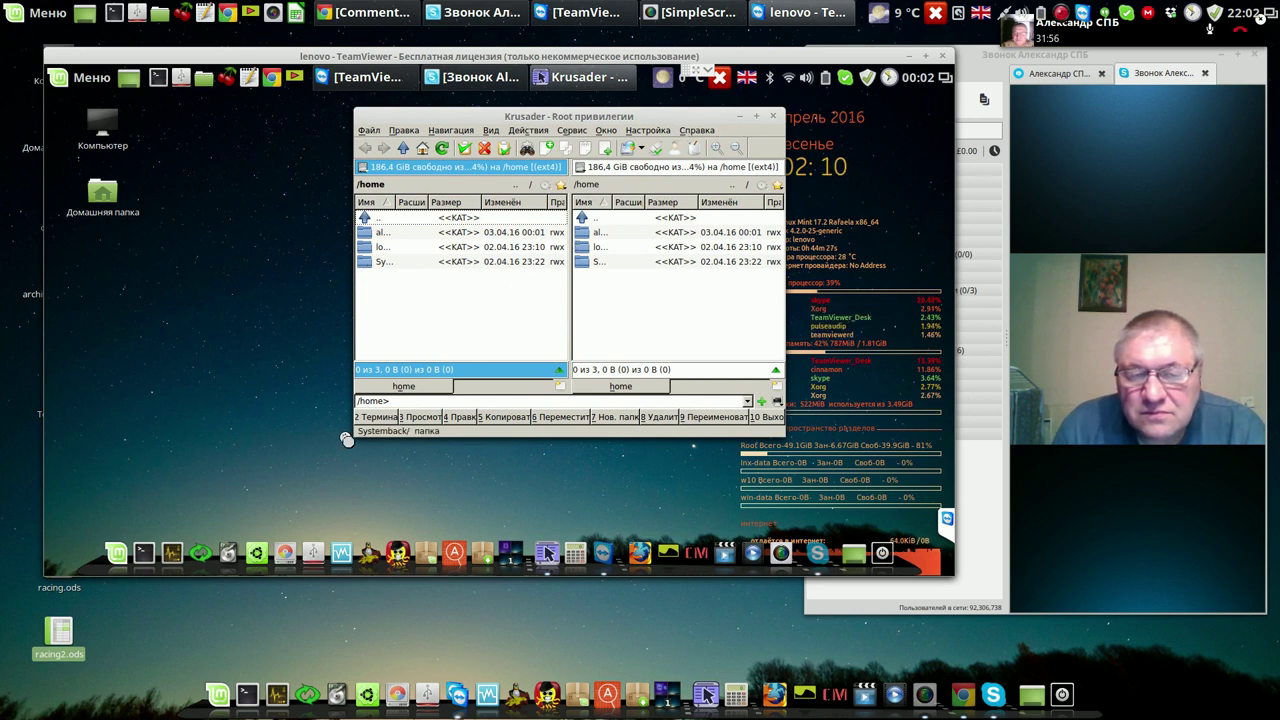
{"action": "left_click_drag", "start_coordinate": [357, 432], "coordinate": [117, 447]}
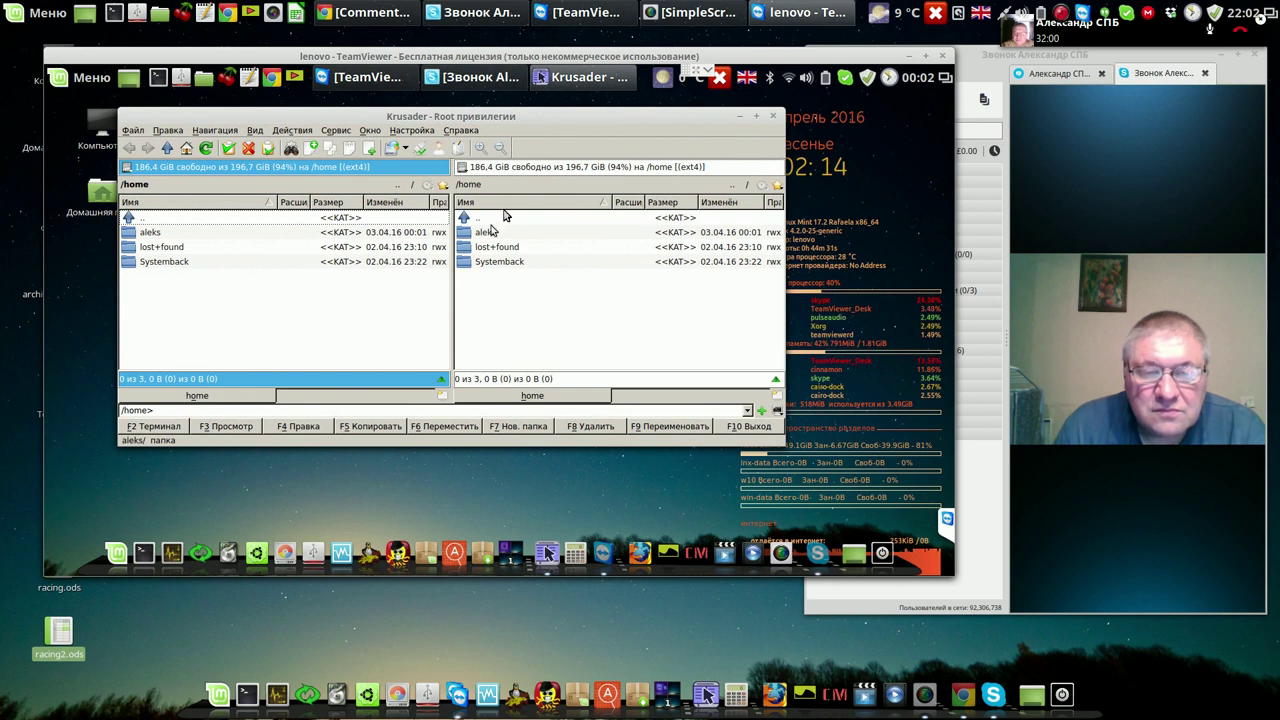
Open the 211,8 GiB ext4 hard disk in Krusader's second pane and delete its lost+found folder
{"action": "left_click", "coordinate": [462, 168]}
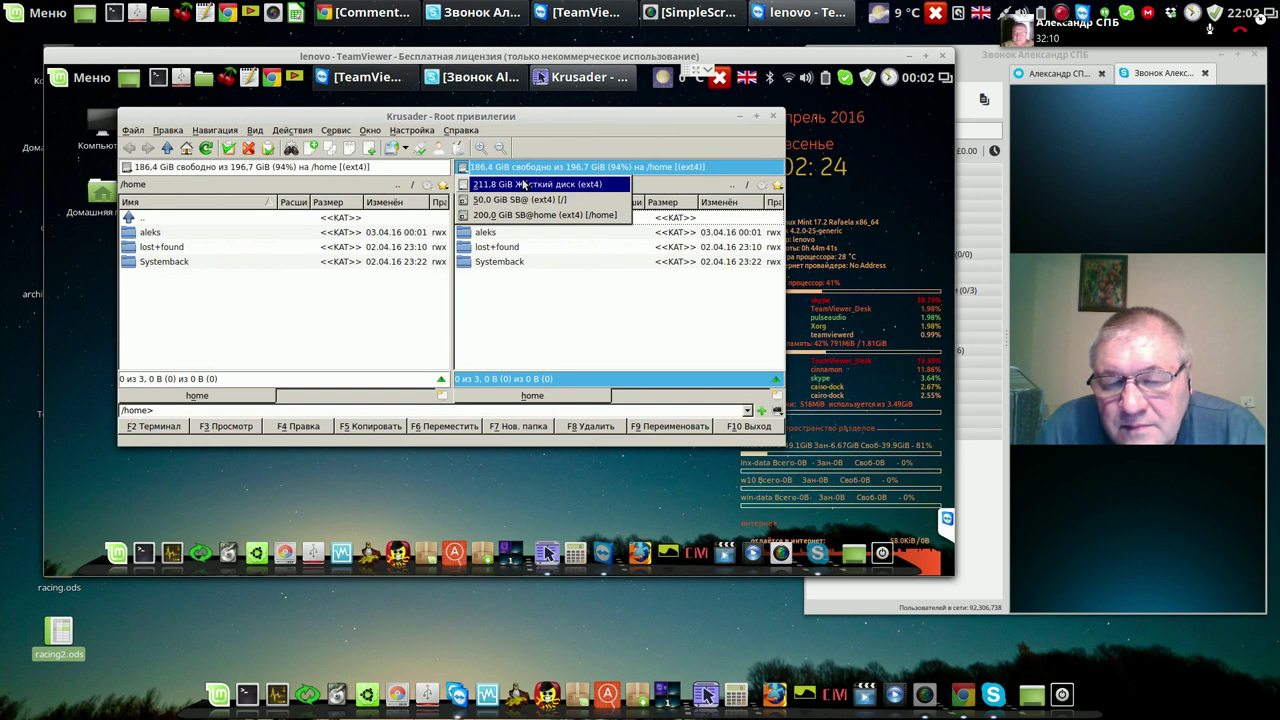
{"action": "left_click", "coordinate": [522, 183]}
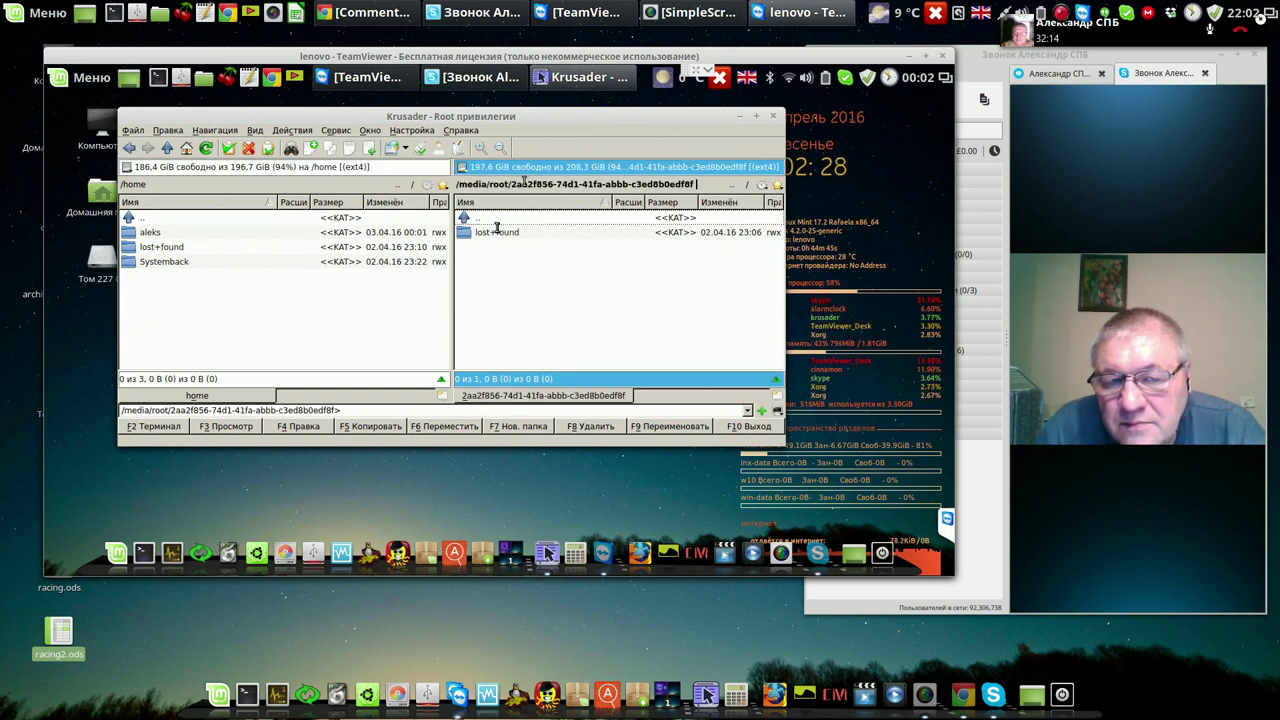
{"action": "left_click", "coordinate": [490, 237]}
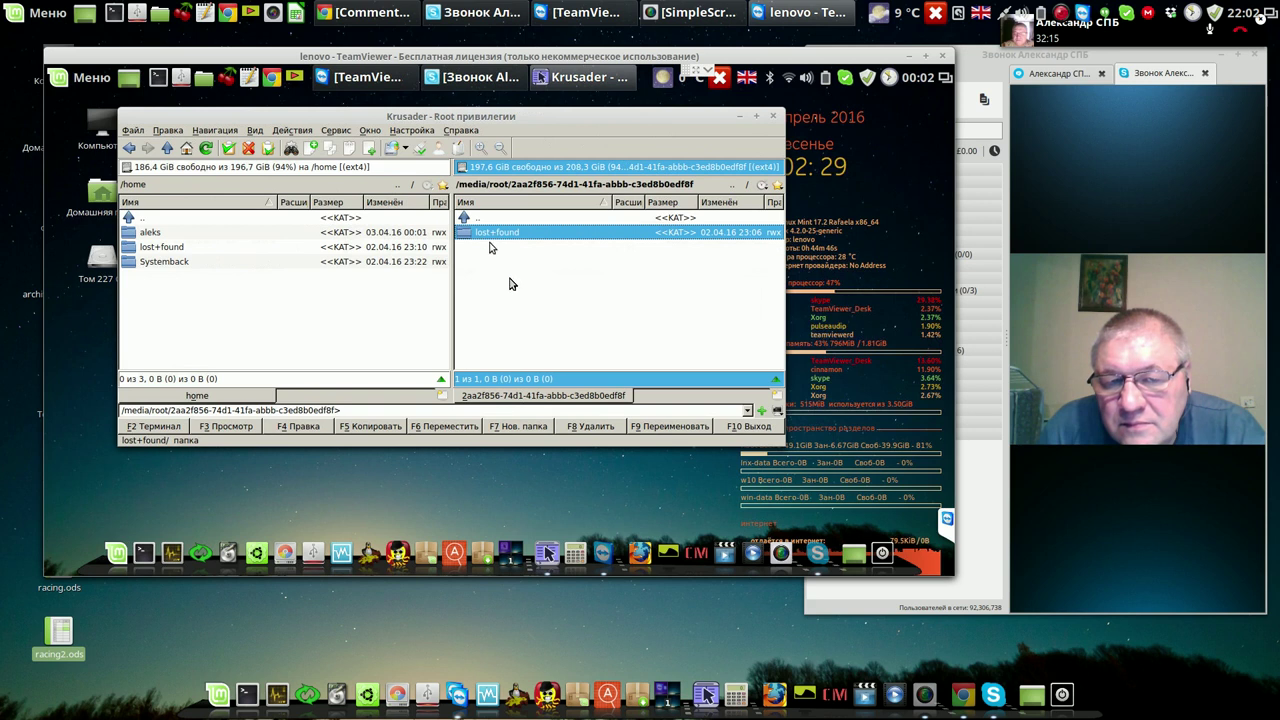
{"action": "left_click", "coordinate": [587, 427]}
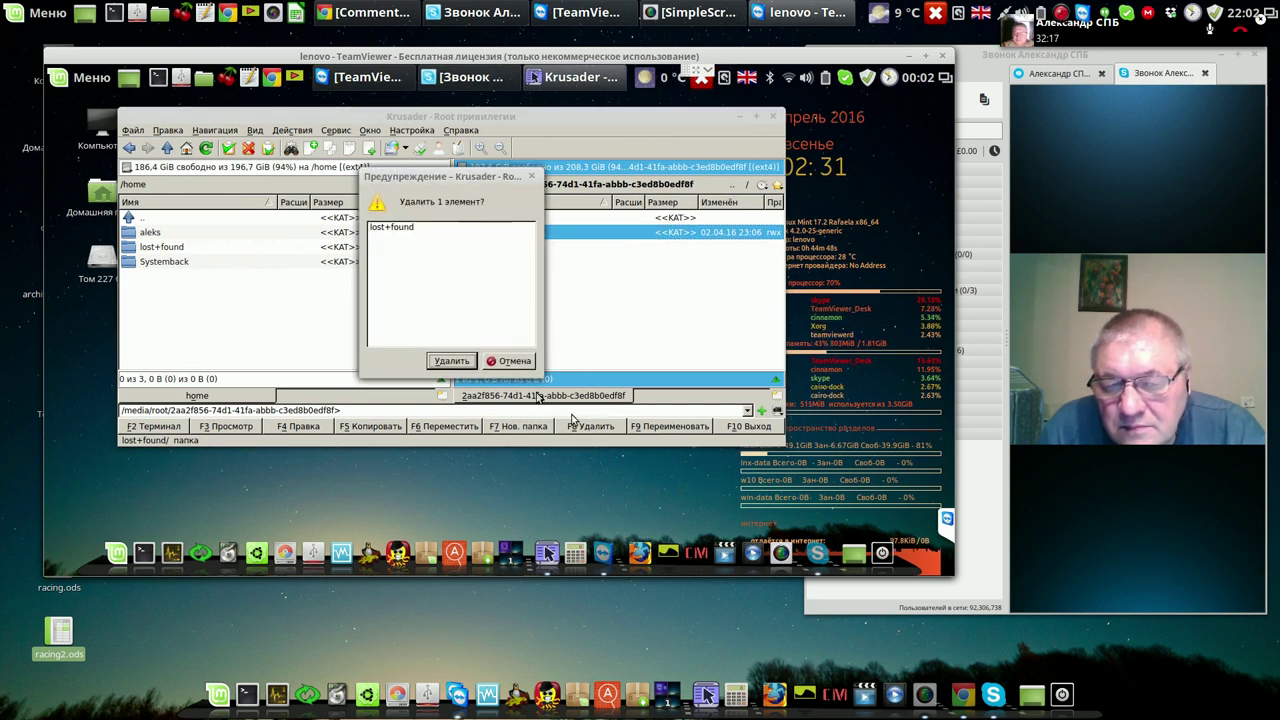
{"action": "left_click", "coordinate": [462, 365]}
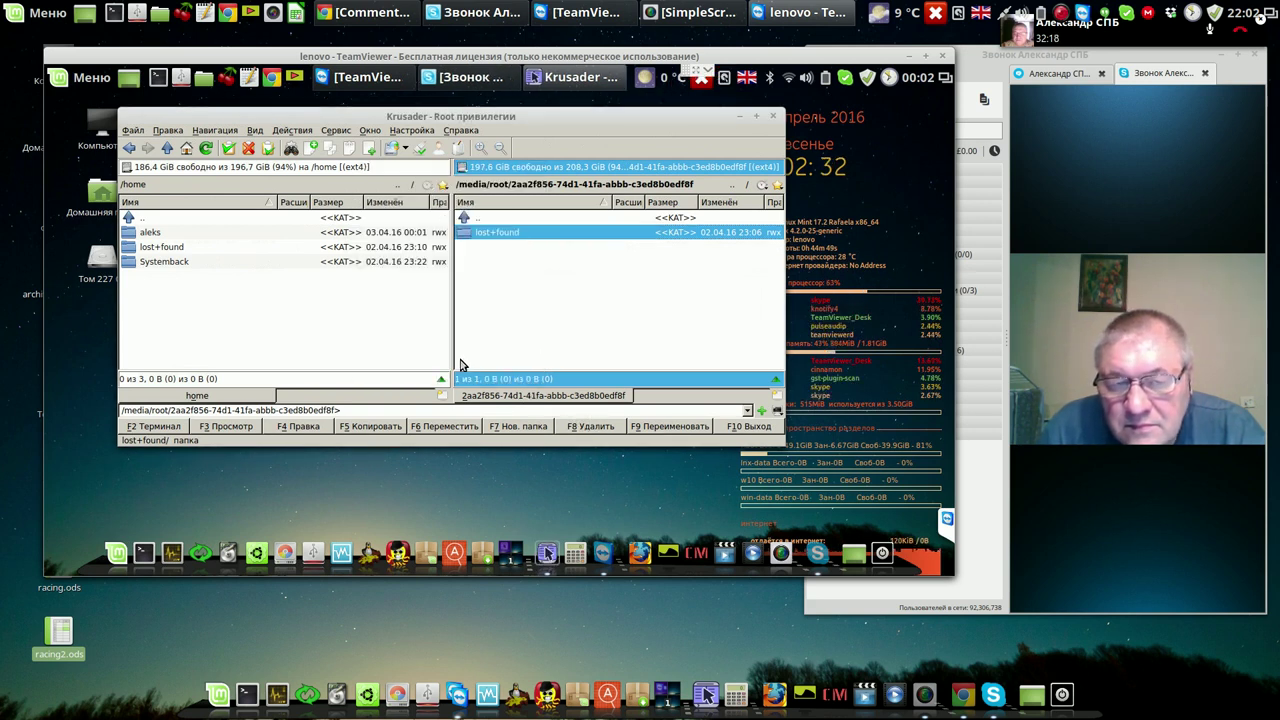
Delete the lost+found folder from /home
{"action": "left_click", "coordinate": [177, 250]}
{"action": "left_click", "coordinate": [590, 428]}
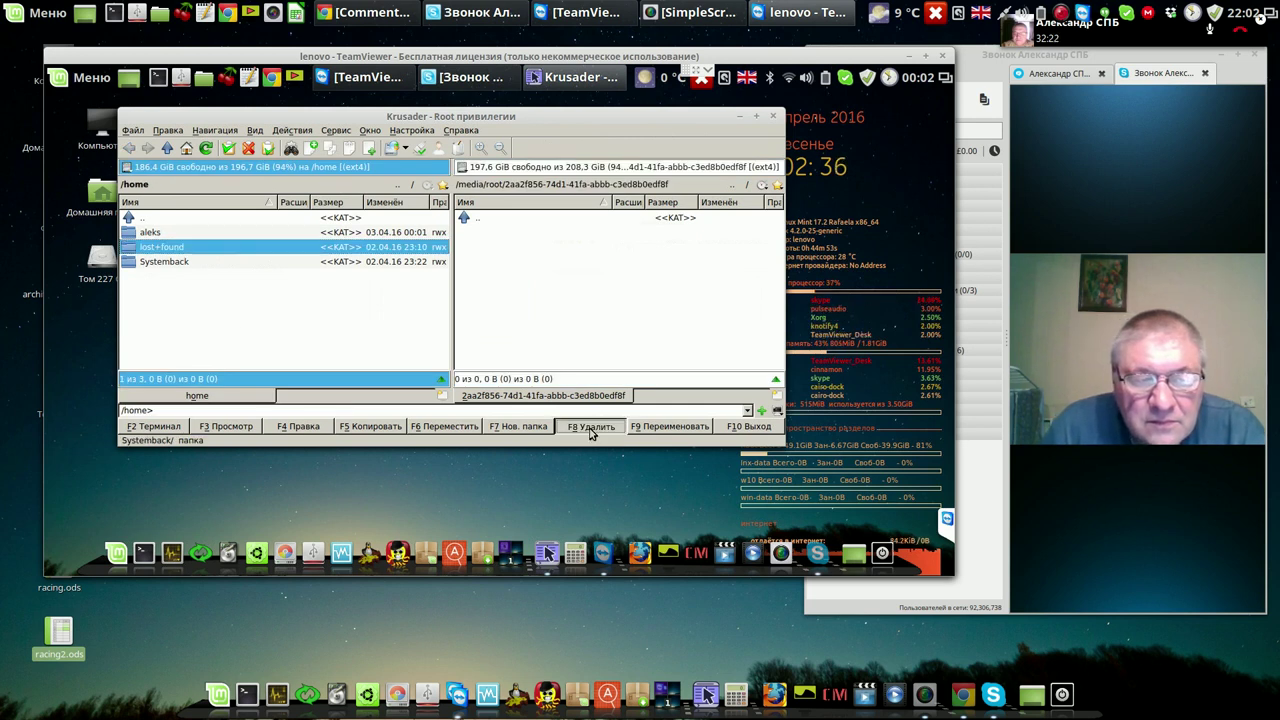
{"action": "left_click", "coordinate": [452, 361]}
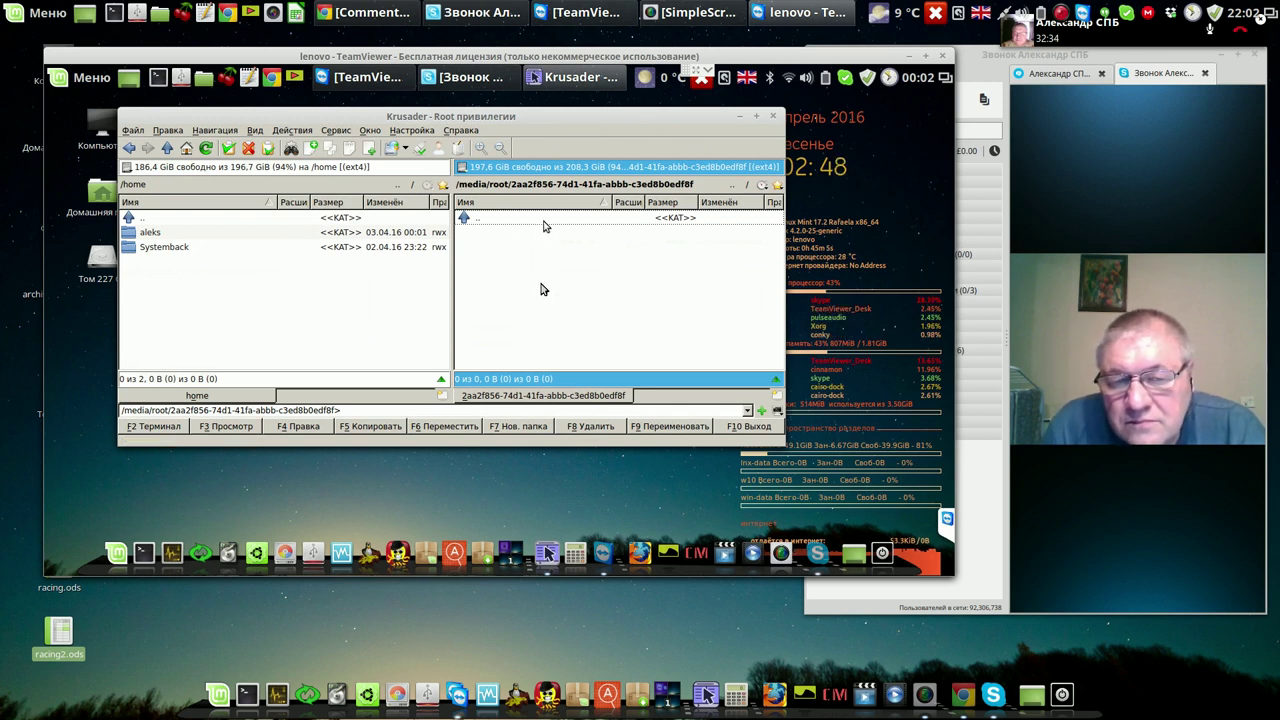
Create a folder named lmc on the mounted data disk and open it
{"action": "left_click", "coordinate": [525, 430]}
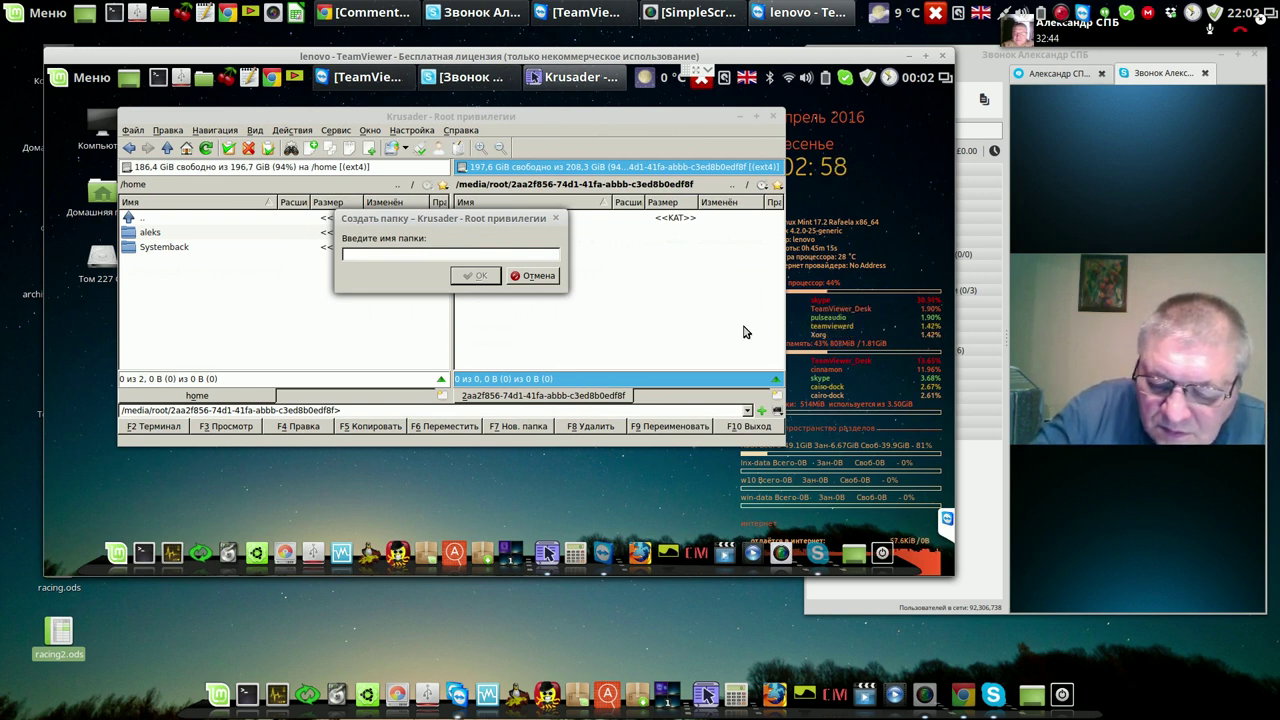
{"action": "type", "text": "s"}
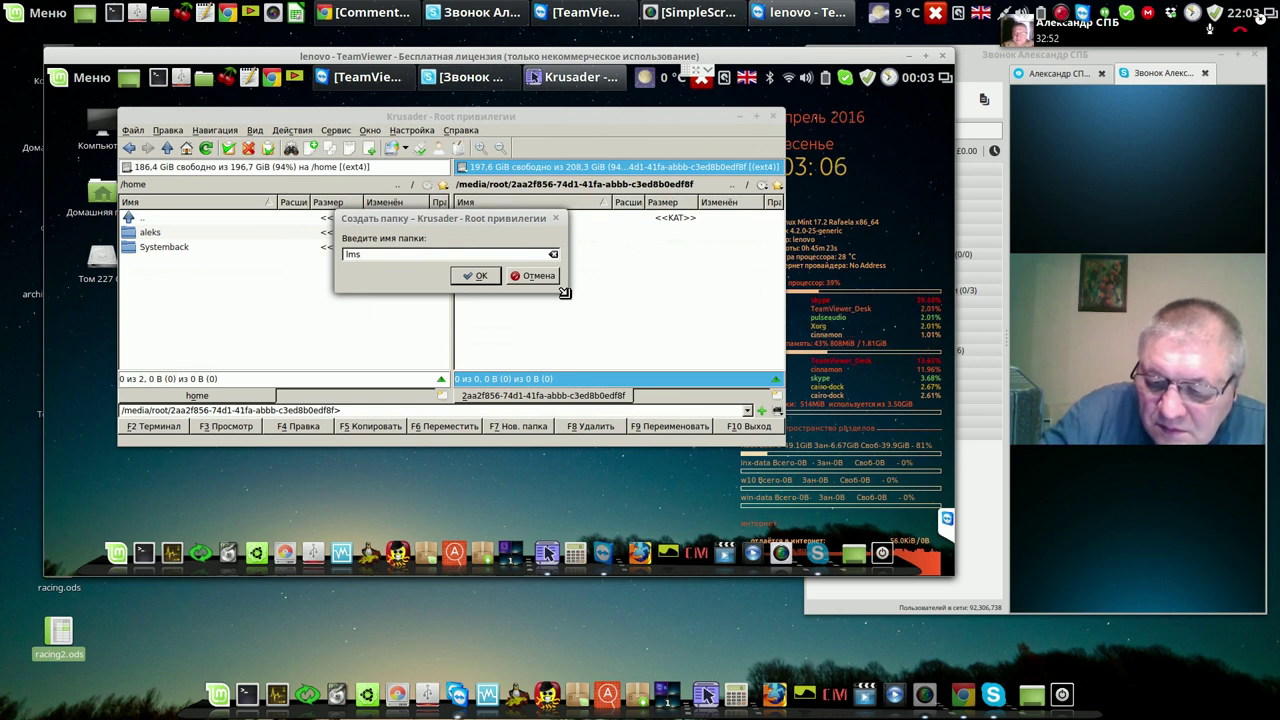
{"action": "left_click", "coordinate": [482, 276]}
{"action": "double_click", "coordinate": [470, 232]}
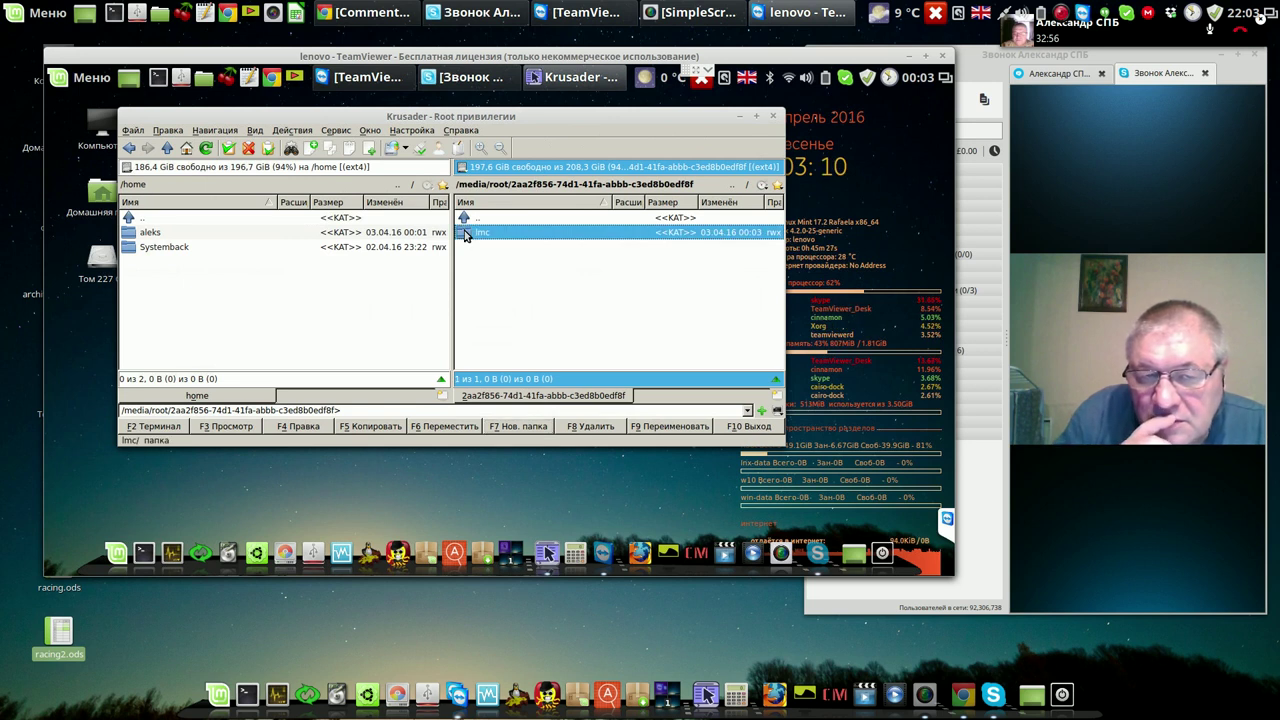
Create a folder named root inside the lmc folder
{"action": "left_click", "coordinate": [527, 427]}
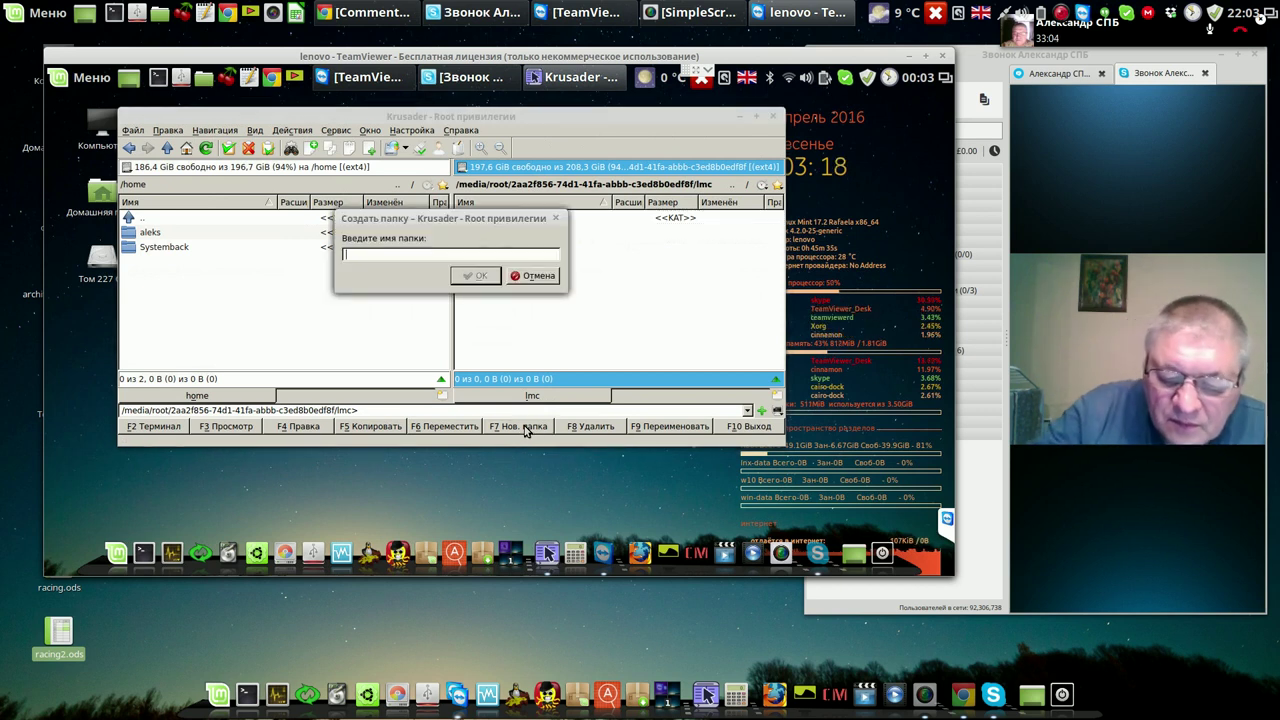
{"action": "type", "text": "roo"}
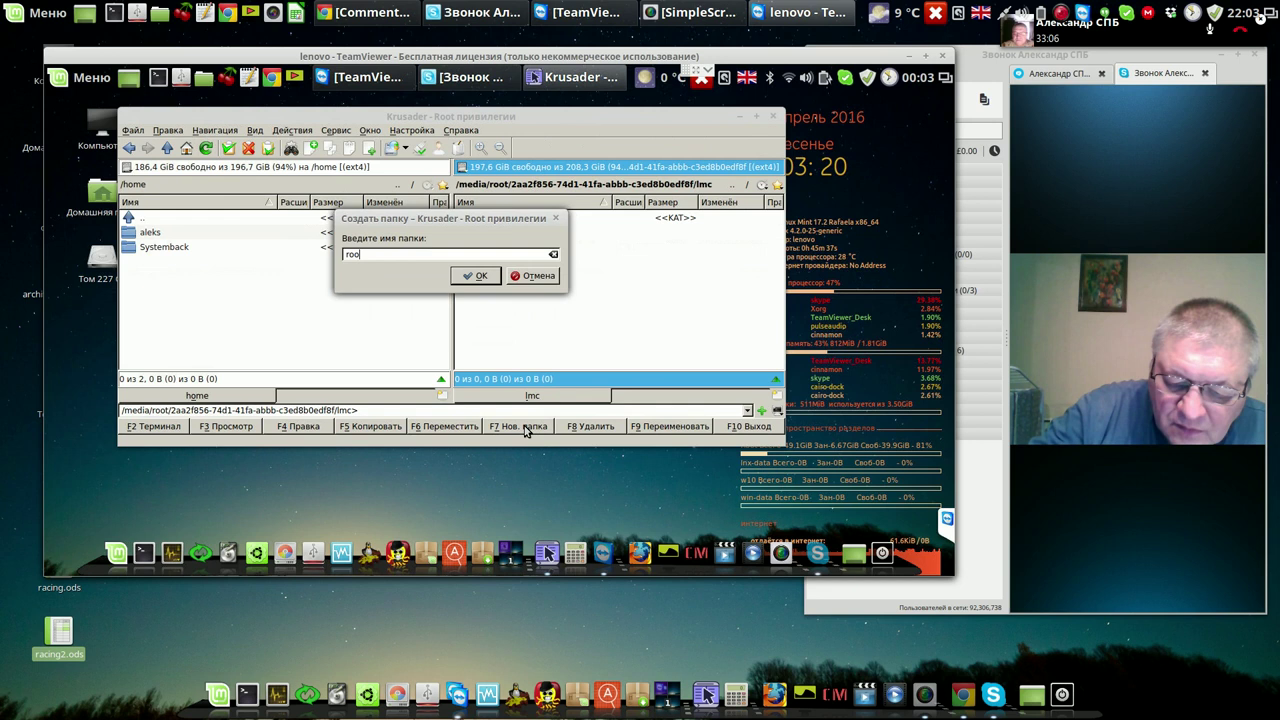
{"action": "type", "text": "t"}
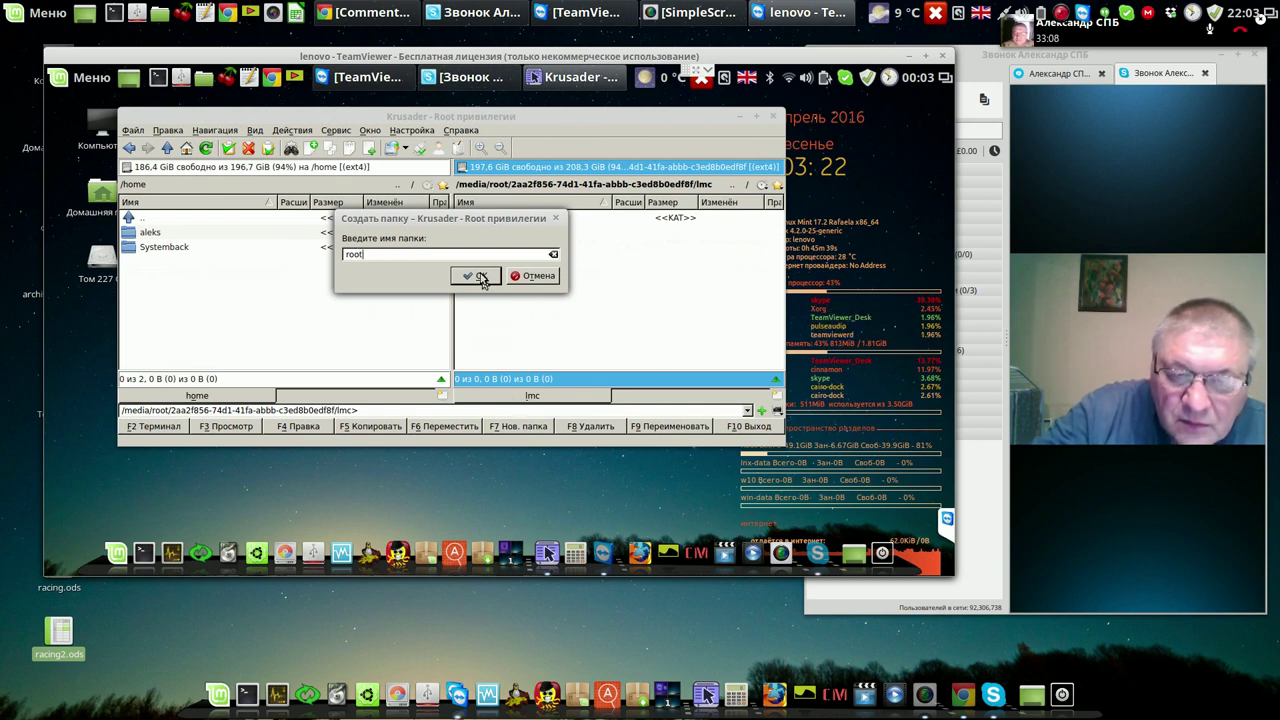
{"action": "left_click", "coordinate": [481, 277]}
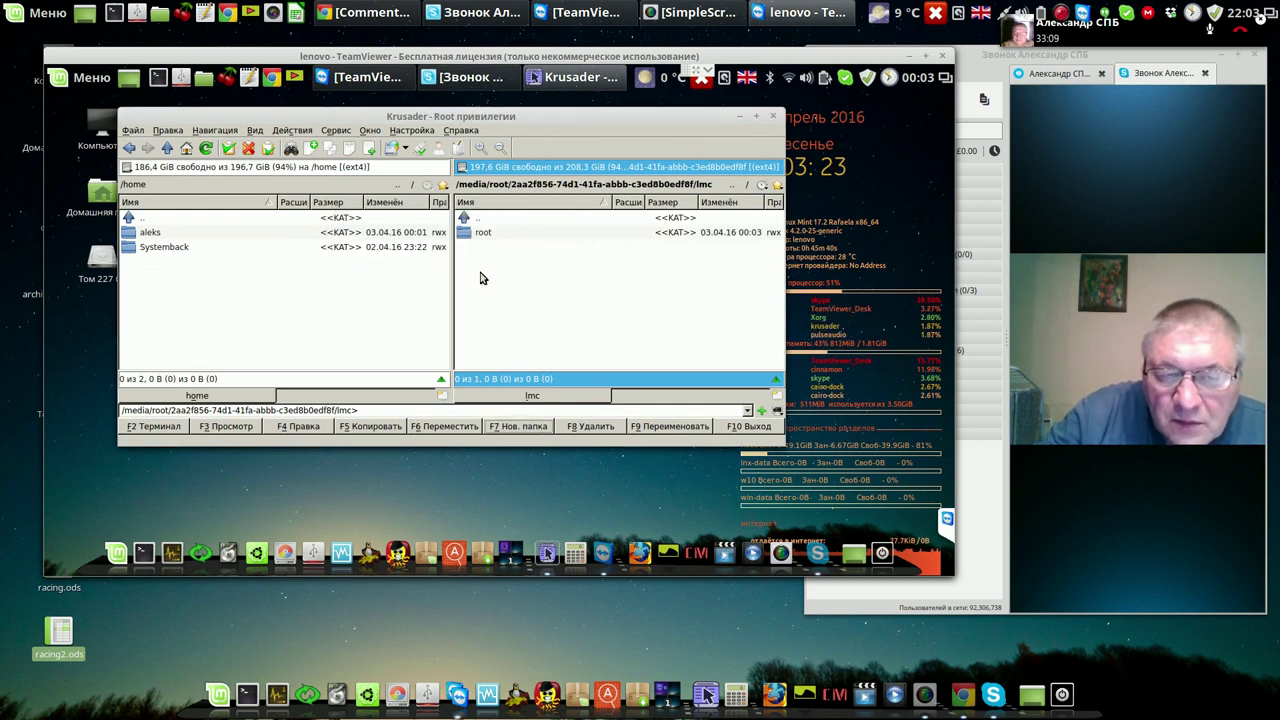
Create a folder named home inside the lmc folder
{"action": "left_click", "coordinate": [520, 427]}
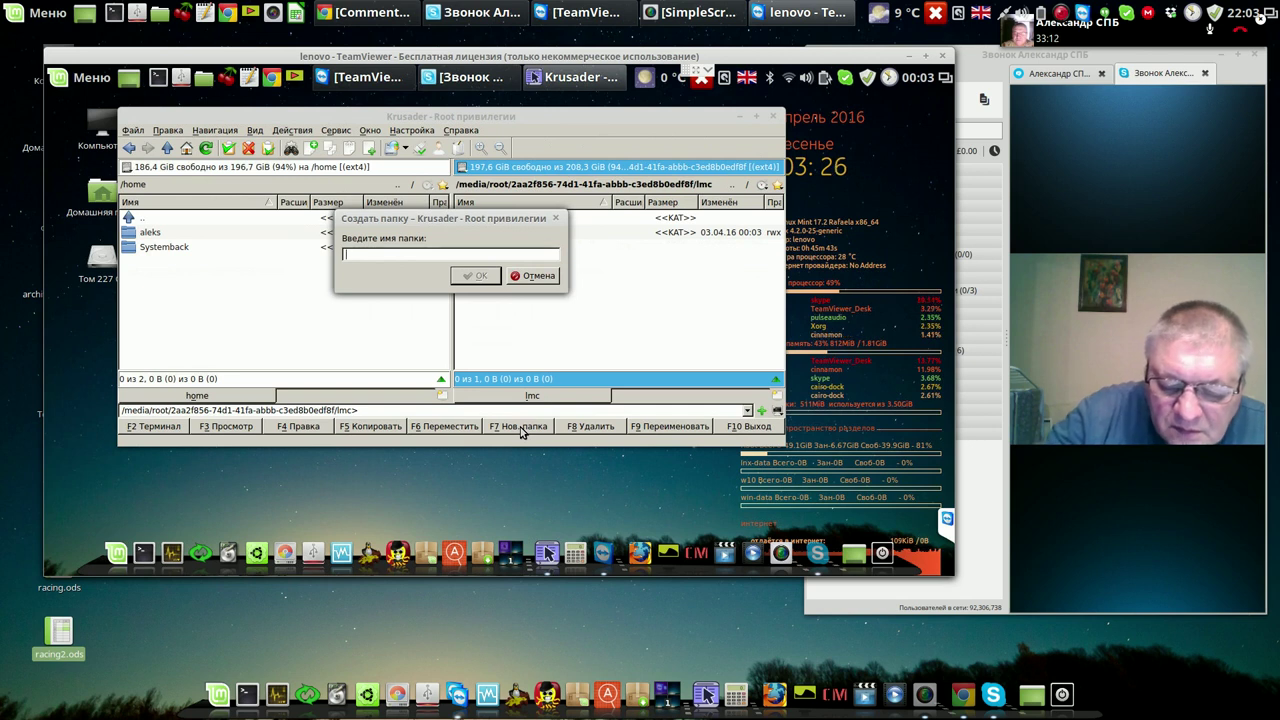
{"action": "type", "text": "h"}
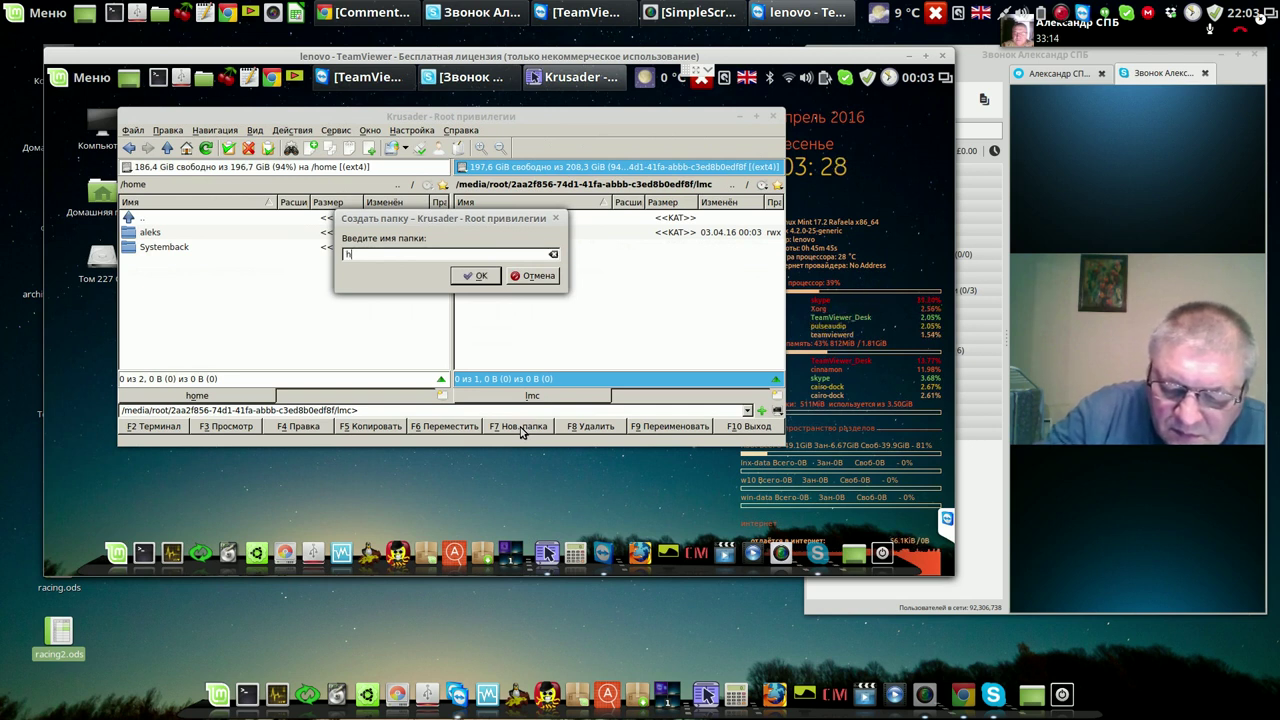
{"action": "type", "text": "o"}
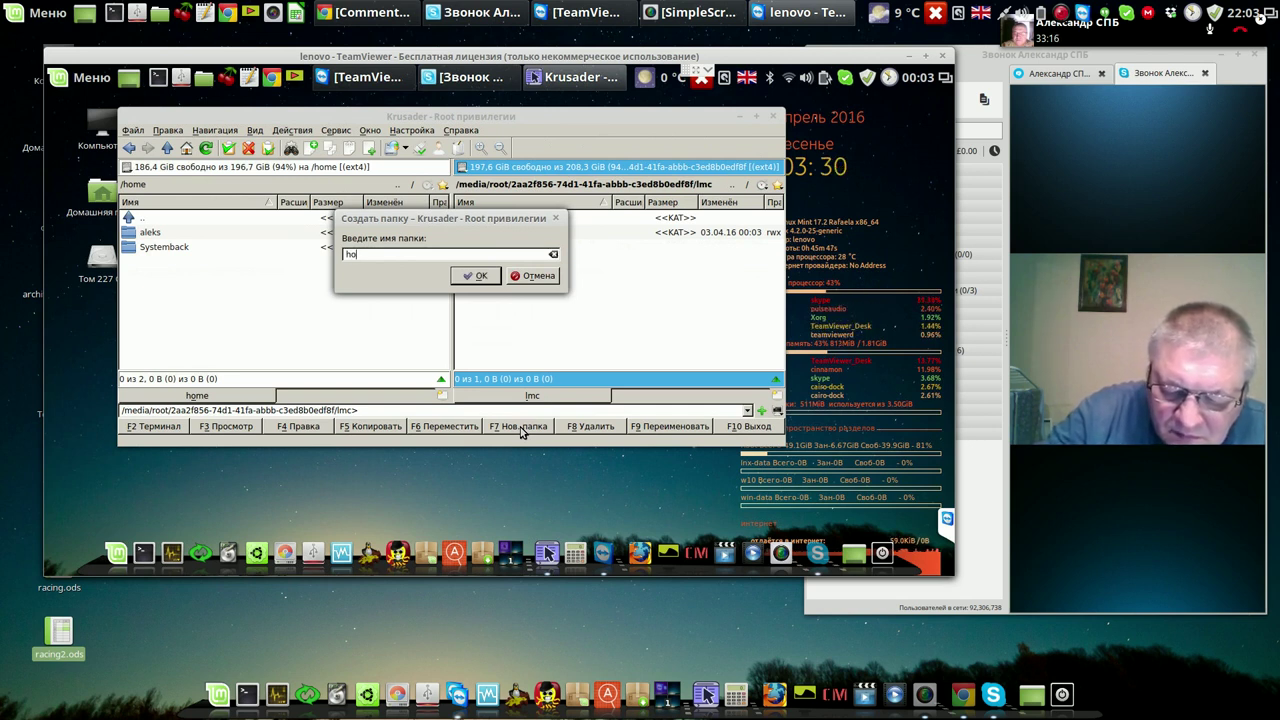
{"action": "type", "text": "me"}
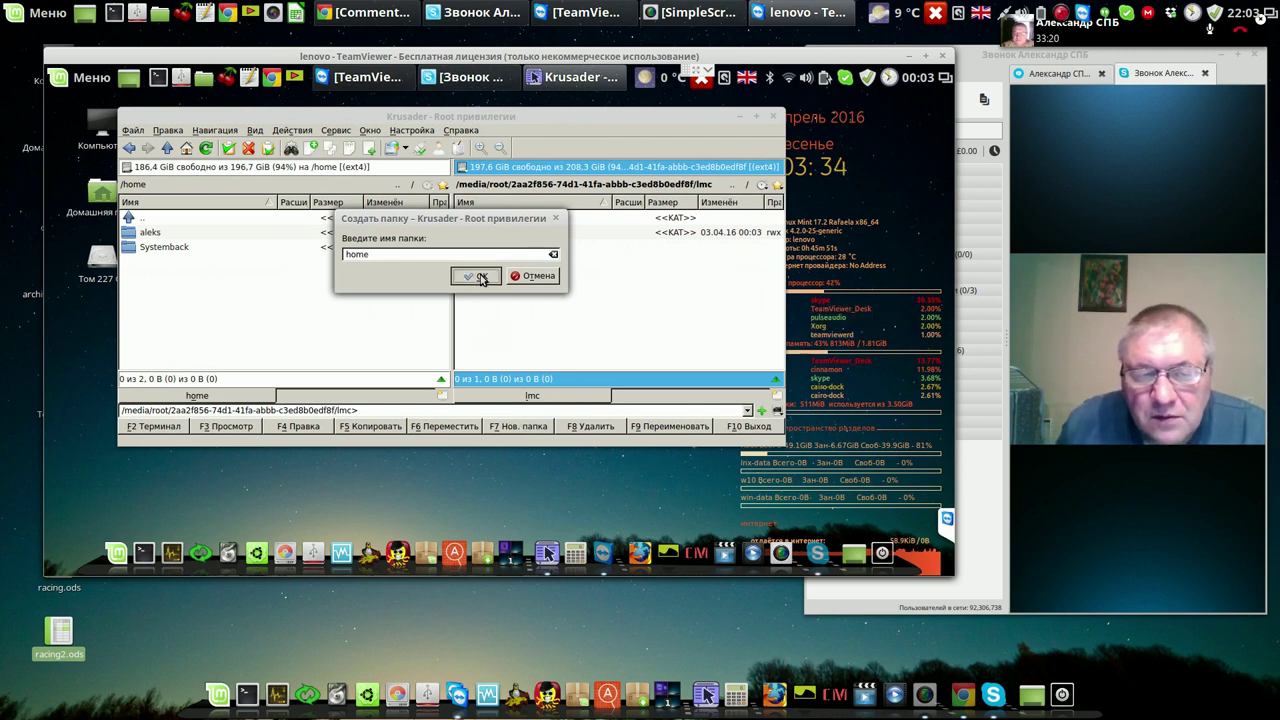
{"action": "left_click", "coordinate": [481, 277]}
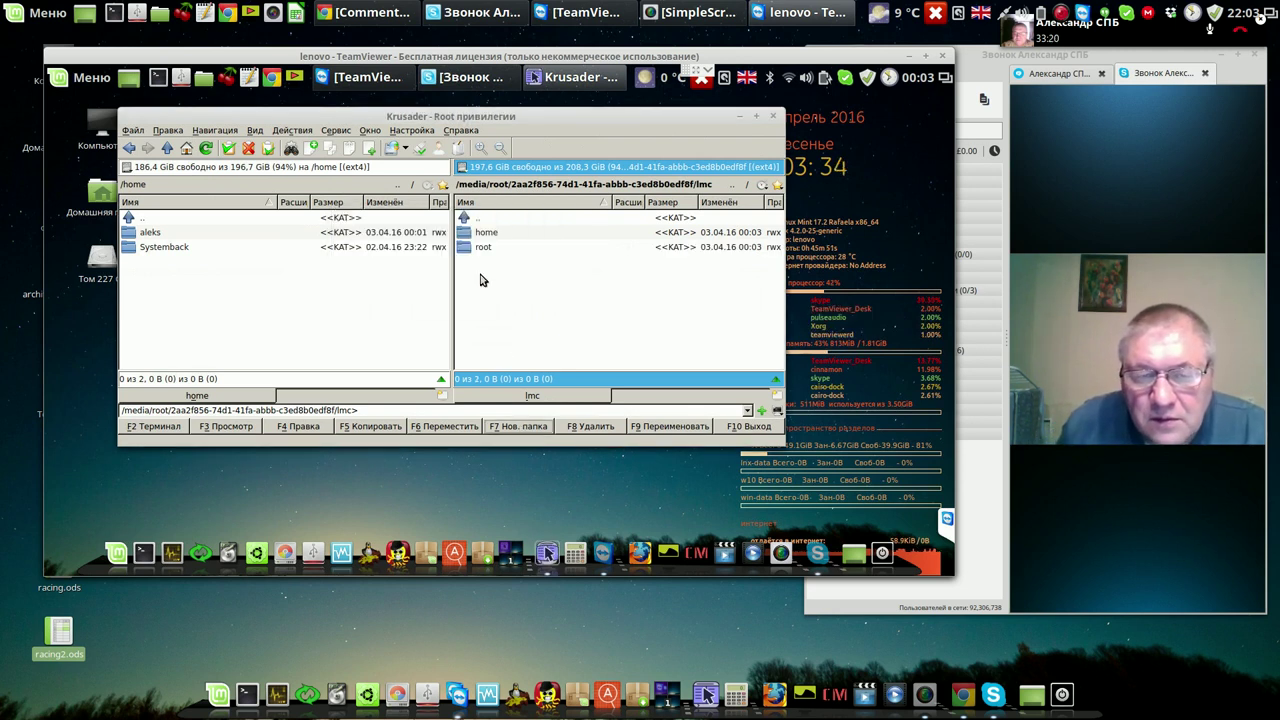
Create a folder named mbr inside the lmc folder and close Krusader
{"action": "left_click", "coordinate": [536, 427]}
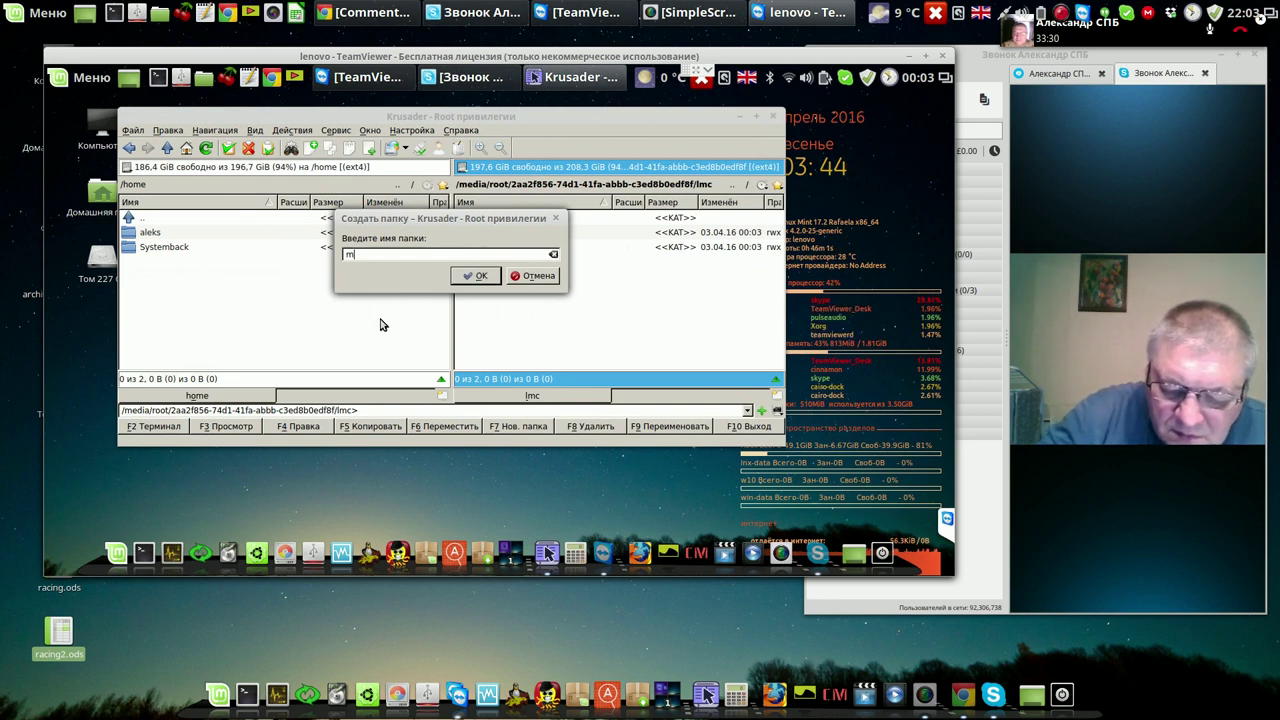
{"action": "type", "text": "m"}
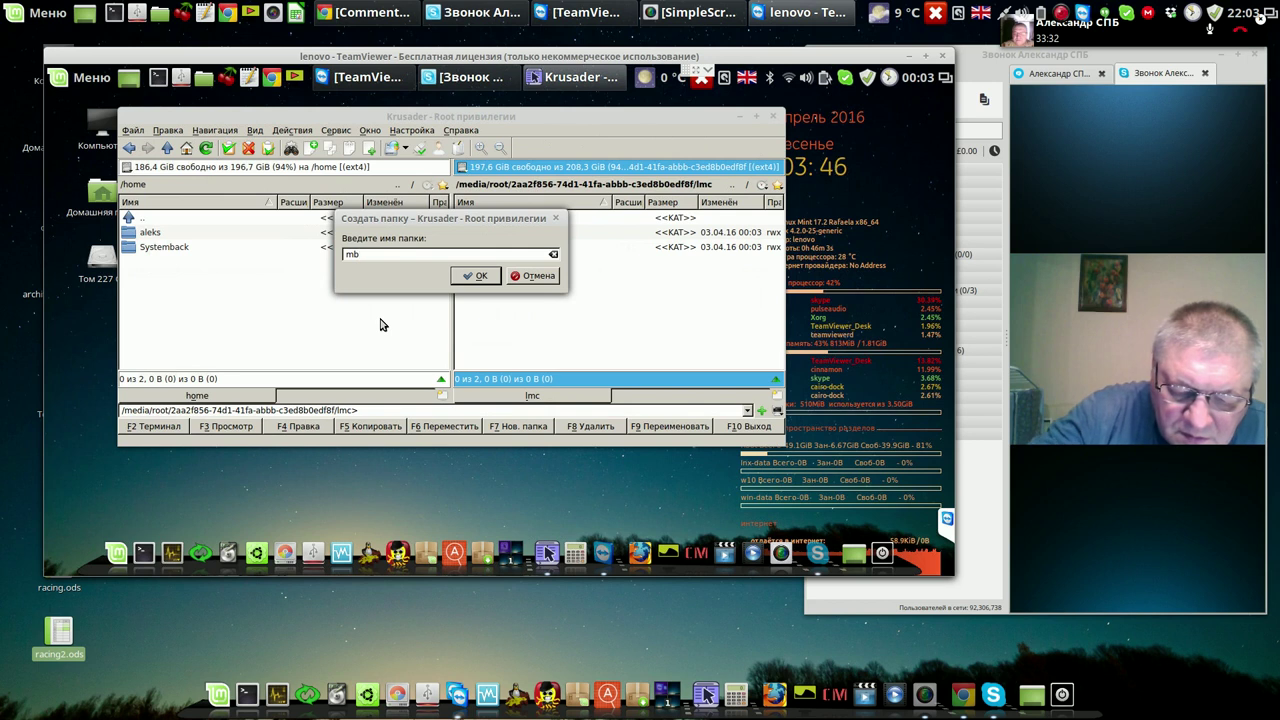
{"action": "left_click", "coordinate": [480, 277]}
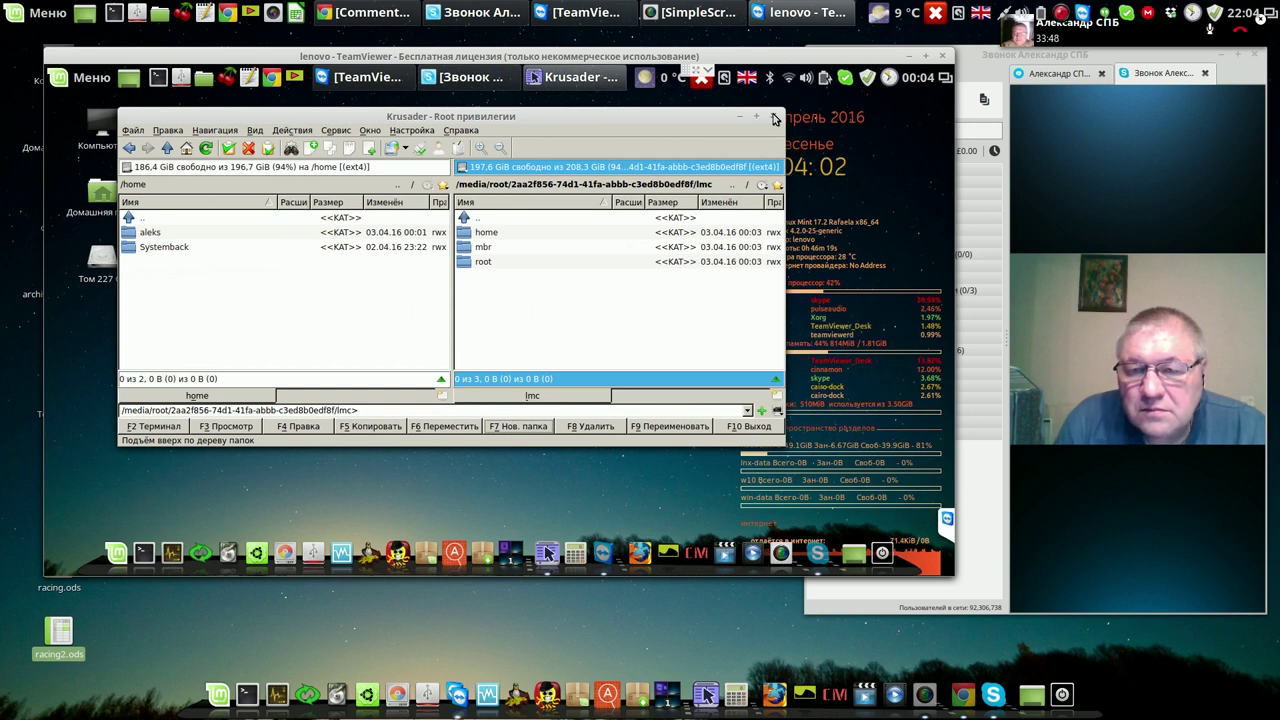
{"action": "left_click", "coordinate": [773, 116]}
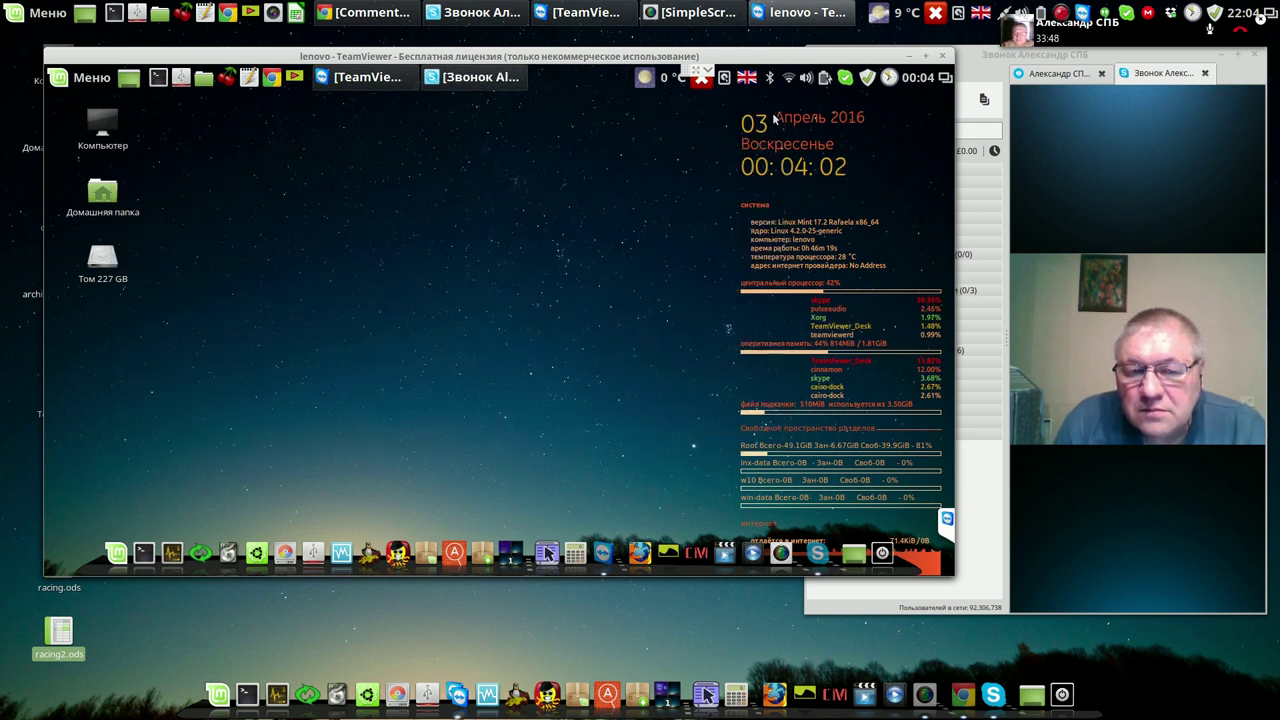
Launch qt4-fsarchiver by entering the administrator password and select the sda1 partition as the one to save
{"action": "left_click", "coordinate": [228, 550]}
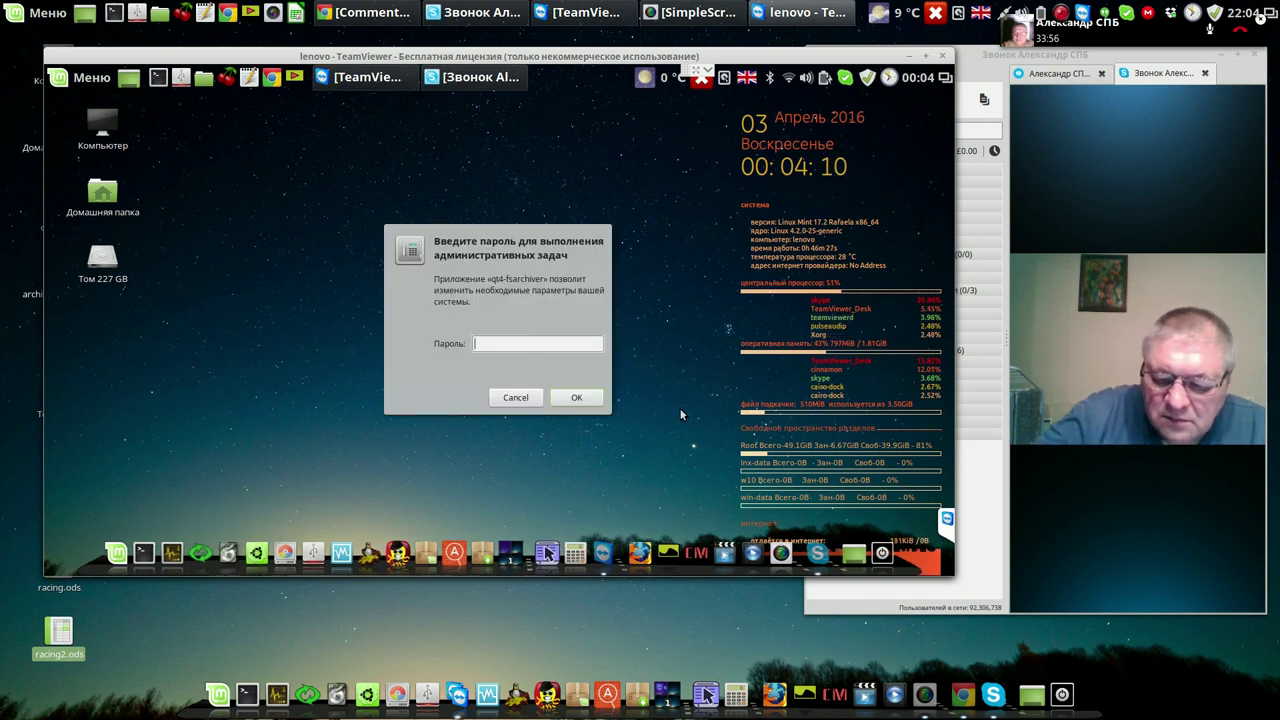
{"action": "key", "text": "Return"}
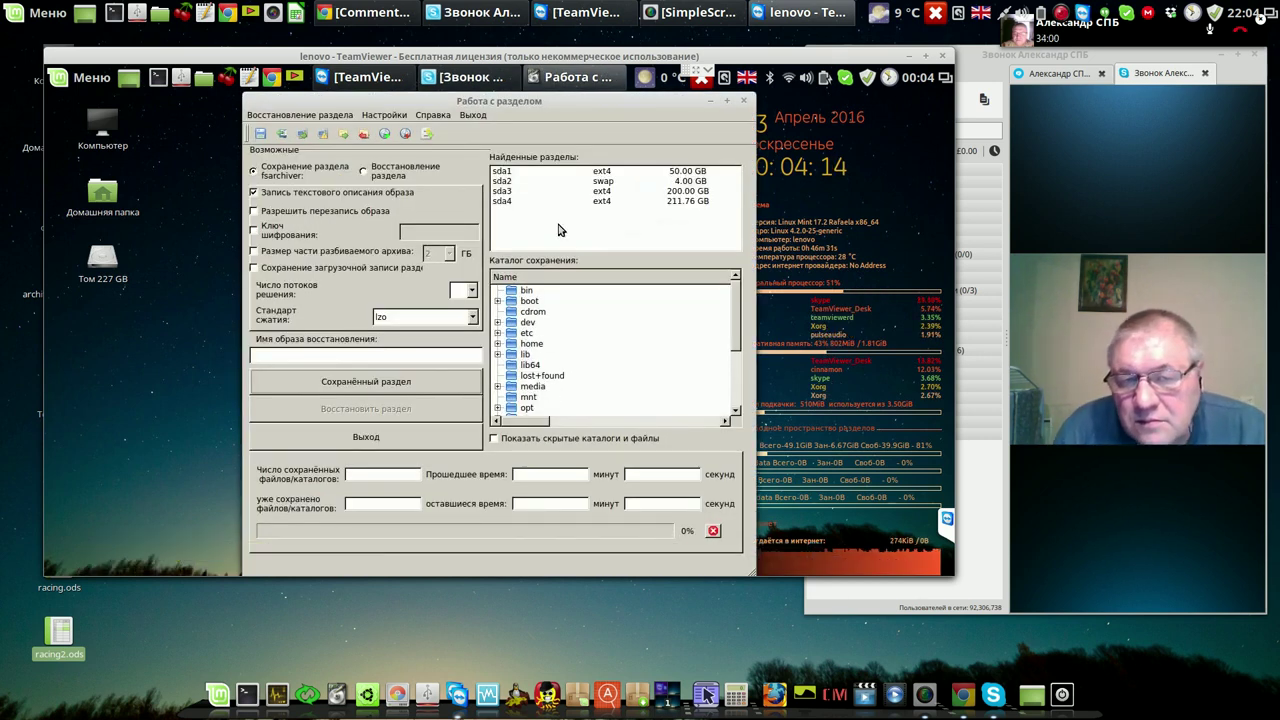
{"action": "left_click", "coordinate": [606, 175]}
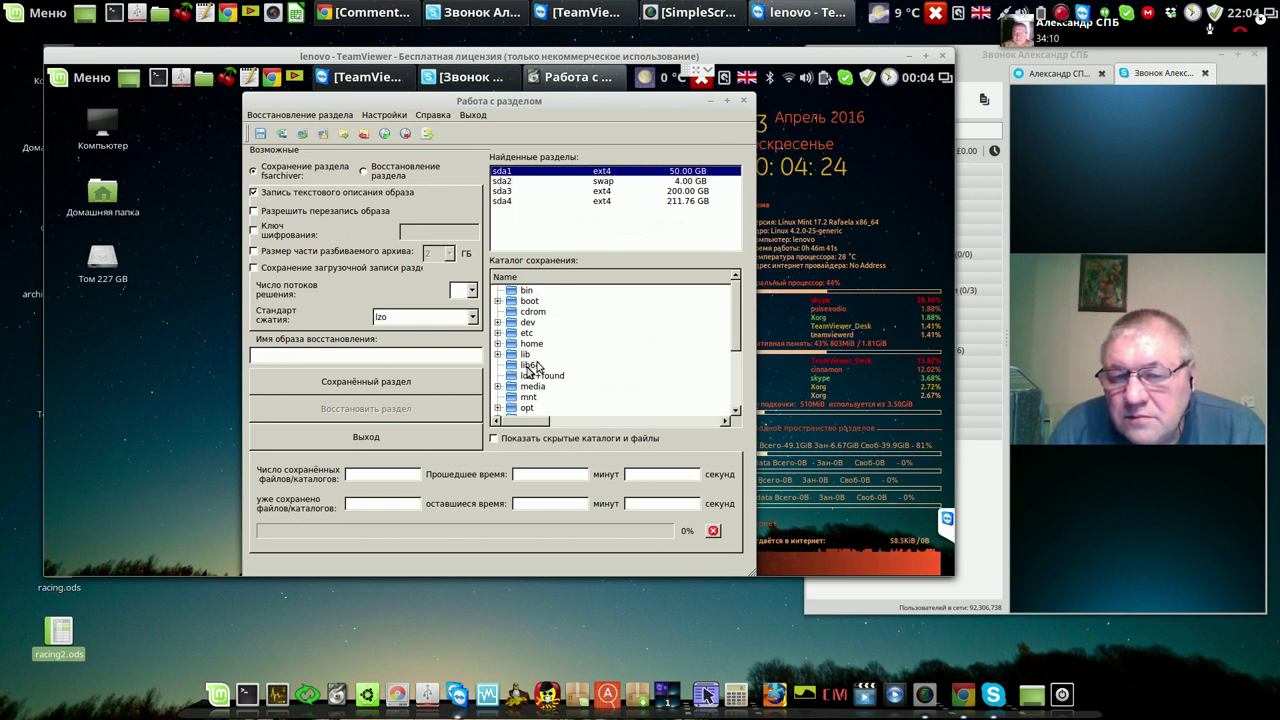
Examine the media/root branch and the other folders in the save directory tree, and close qt4-fsarchiver
{"action": "left_click", "coordinate": [498, 387]}
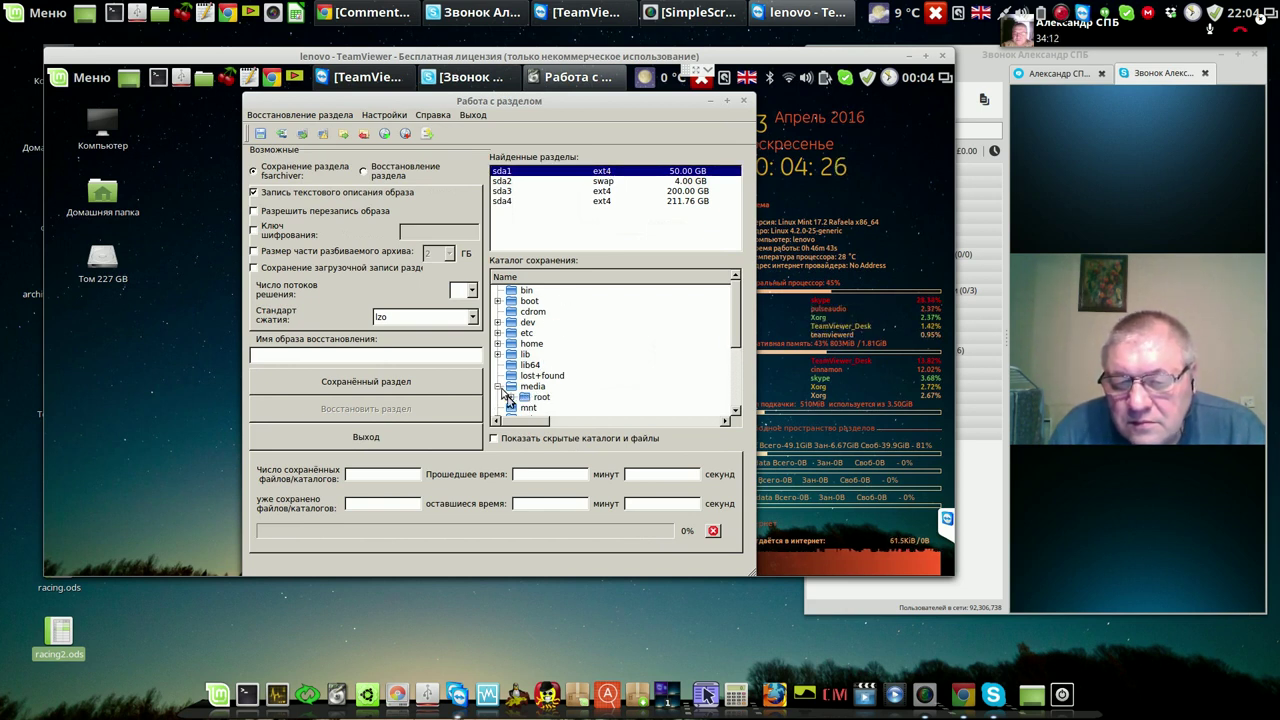
{"action": "left_click", "coordinate": [512, 397]}
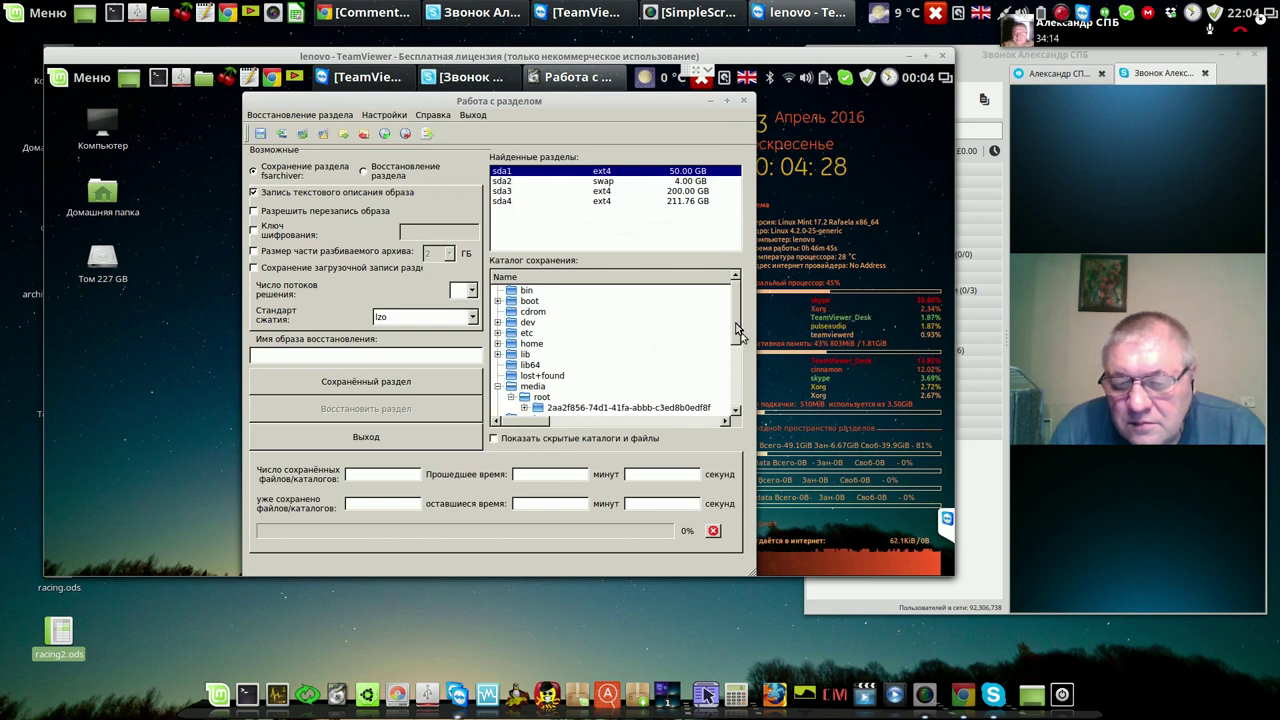
{"action": "left_click_drag", "start_coordinate": [737, 328], "coordinate": [740, 362]}
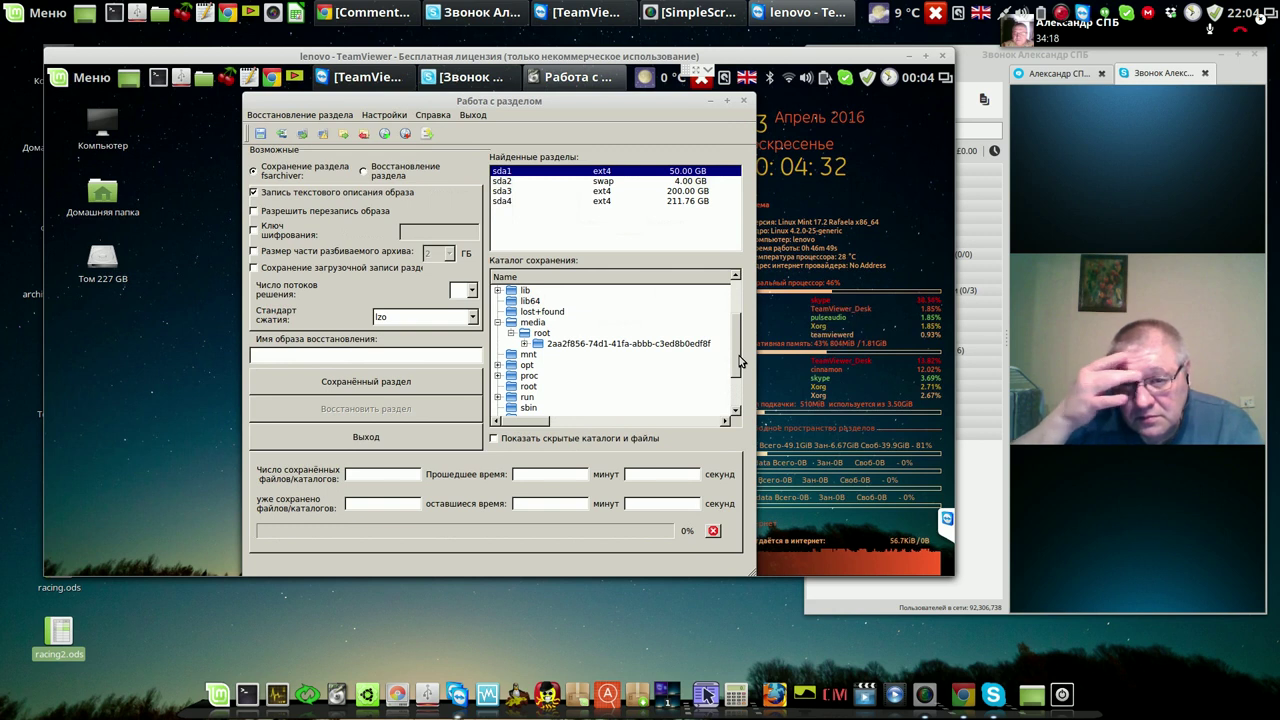
{"action": "left_click_drag", "start_coordinate": [740, 362], "coordinate": [733, 323]}
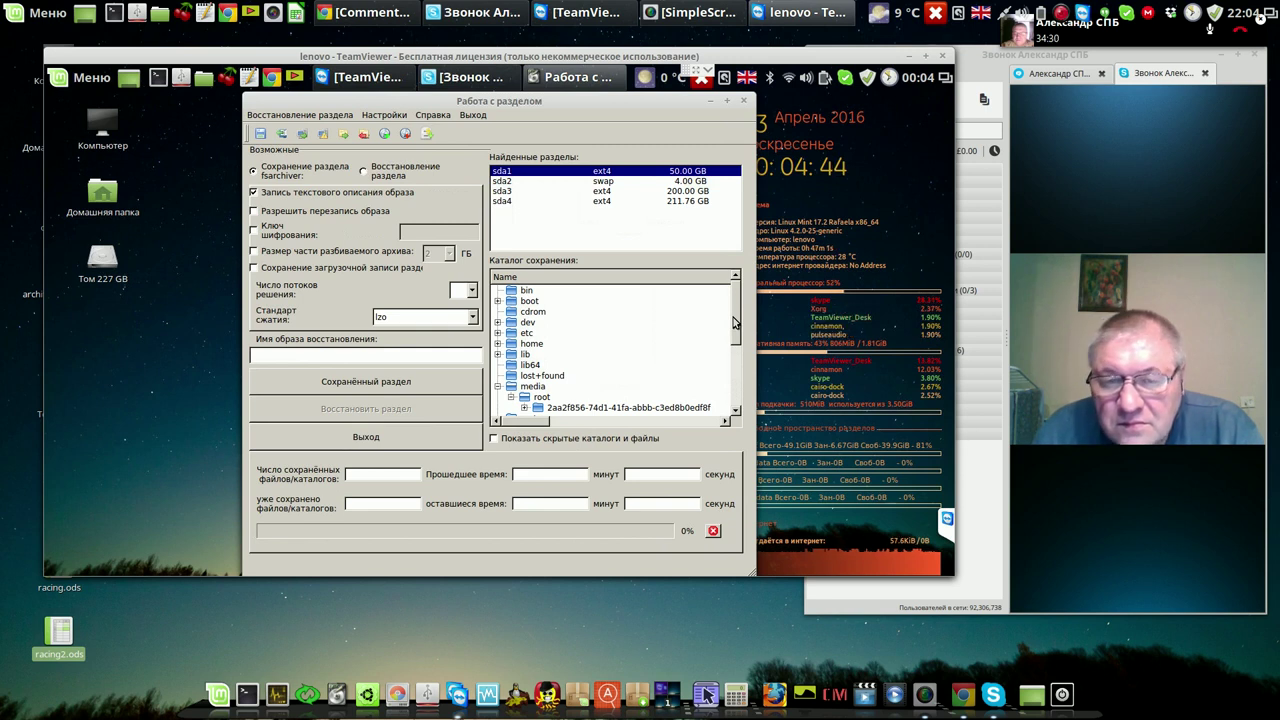
{"action": "left_click_drag", "start_coordinate": [735, 330], "coordinate": [735, 398]}
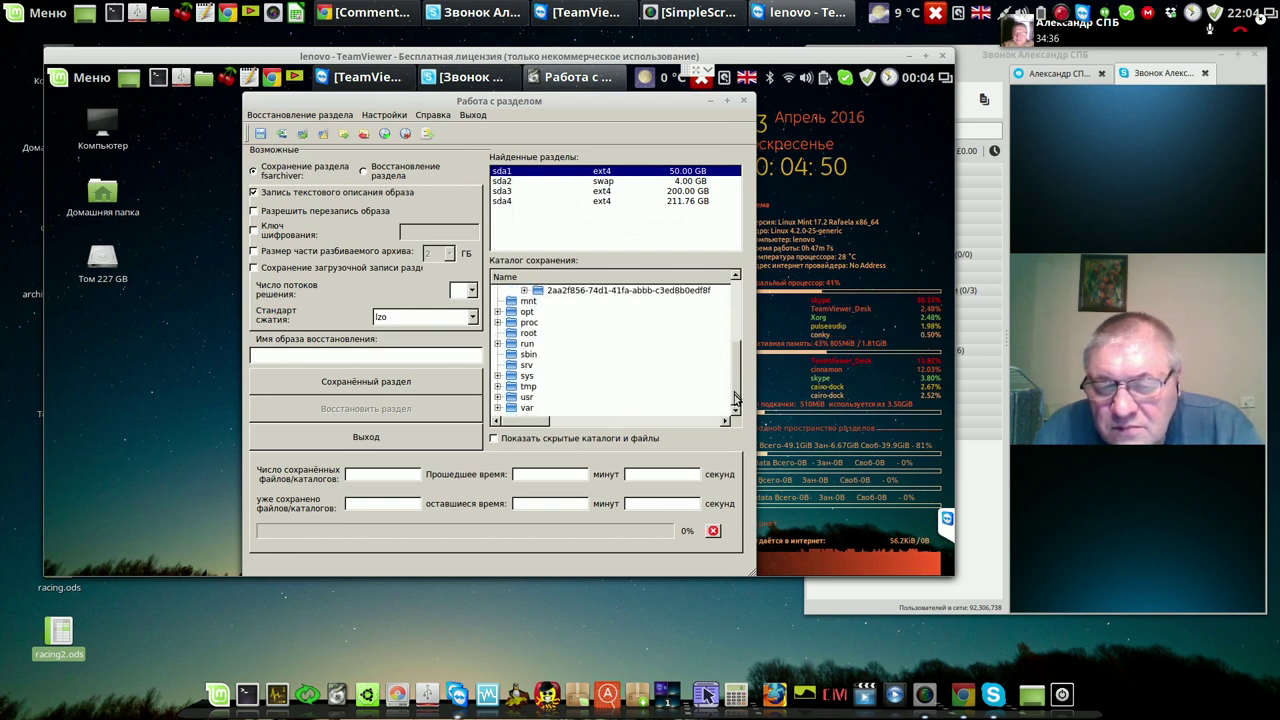
{"action": "left_click", "coordinate": [743, 102]}
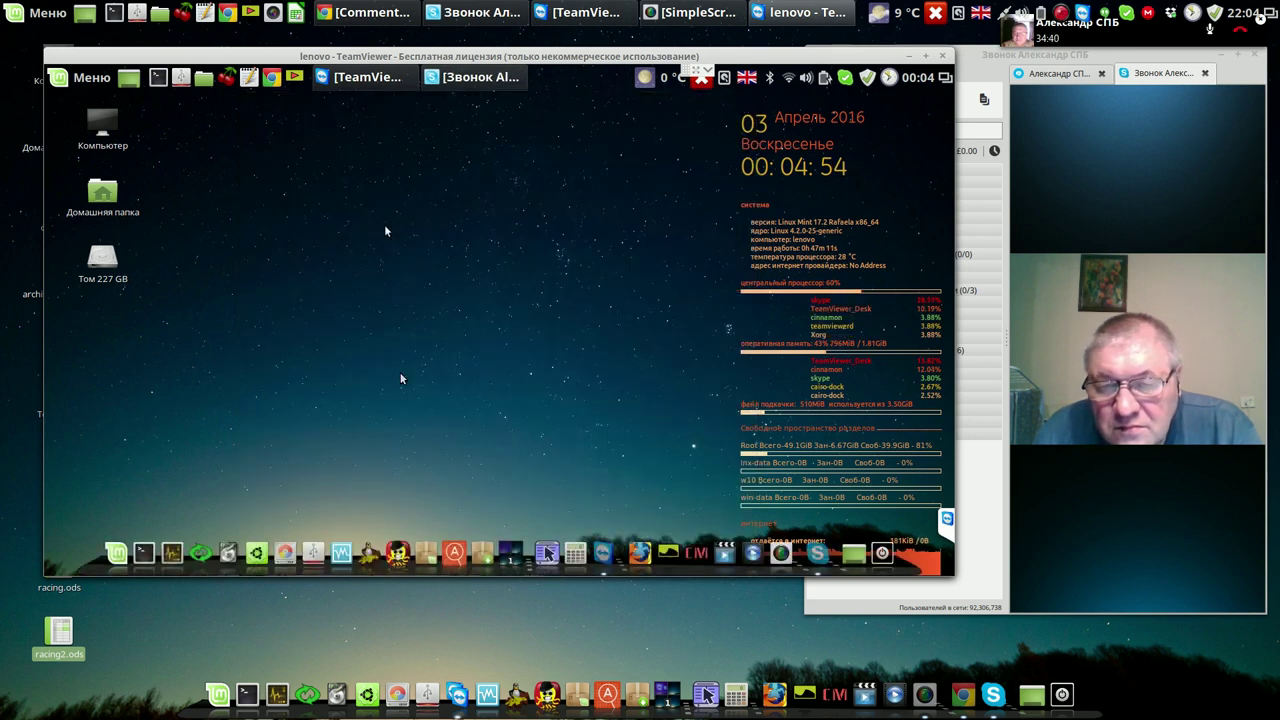
Unmount the 227 GB volume on the remote desktop, authenticating with the account password
{"action": "right_click", "coordinate": [100, 263]}
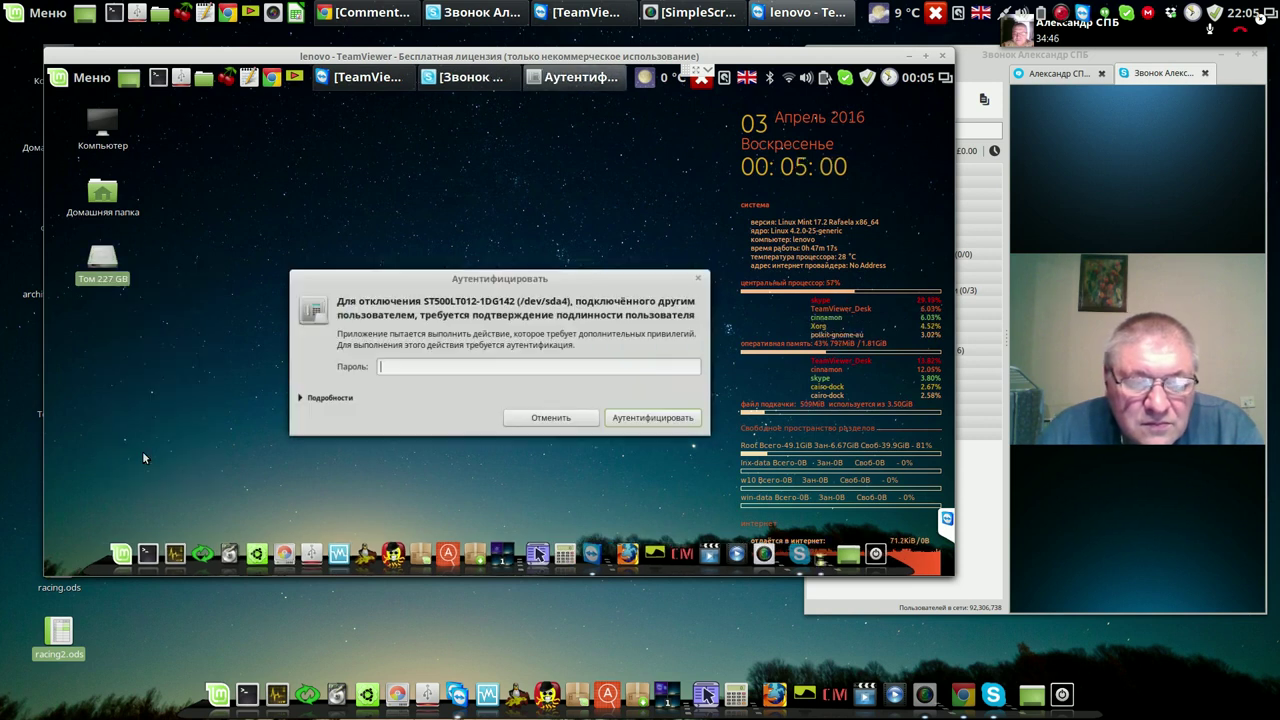
{"action": "left_click", "coordinate": [658, 424]}
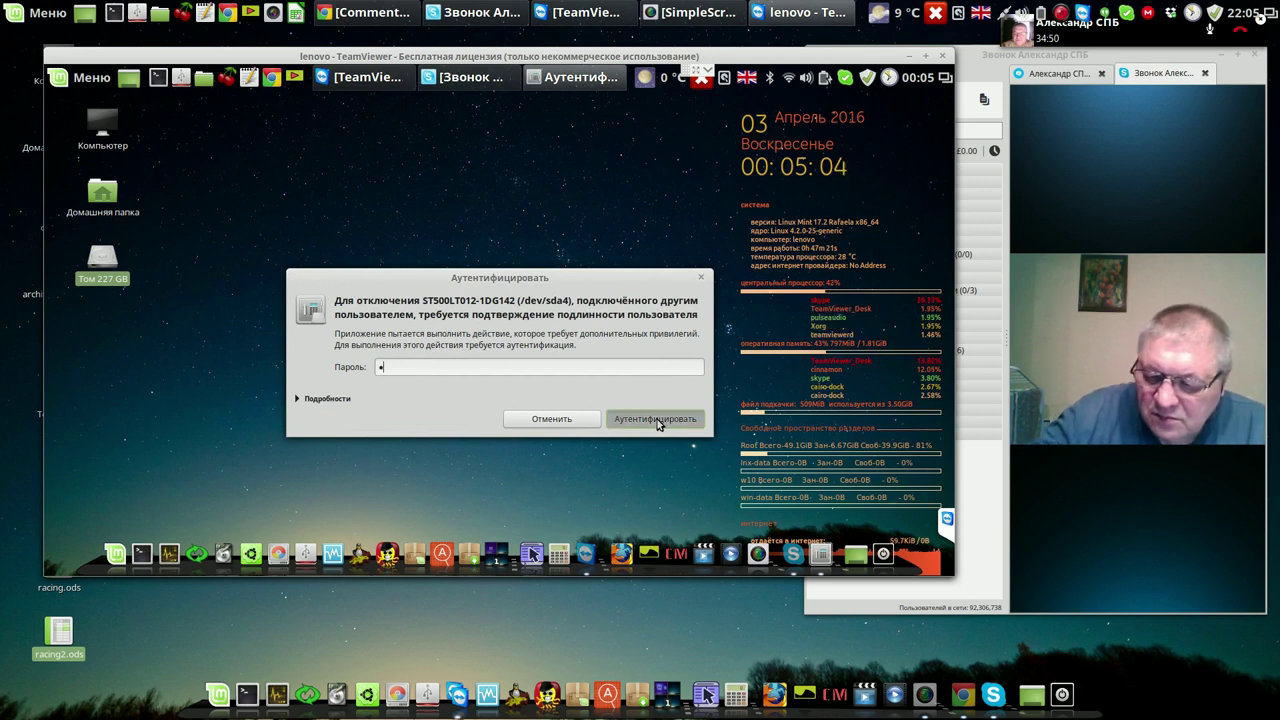
Launch GParted by entering the account password and move its window toward the desktop's upper-left corner
{"action": "left_click", "coordinate": [284, 548]}
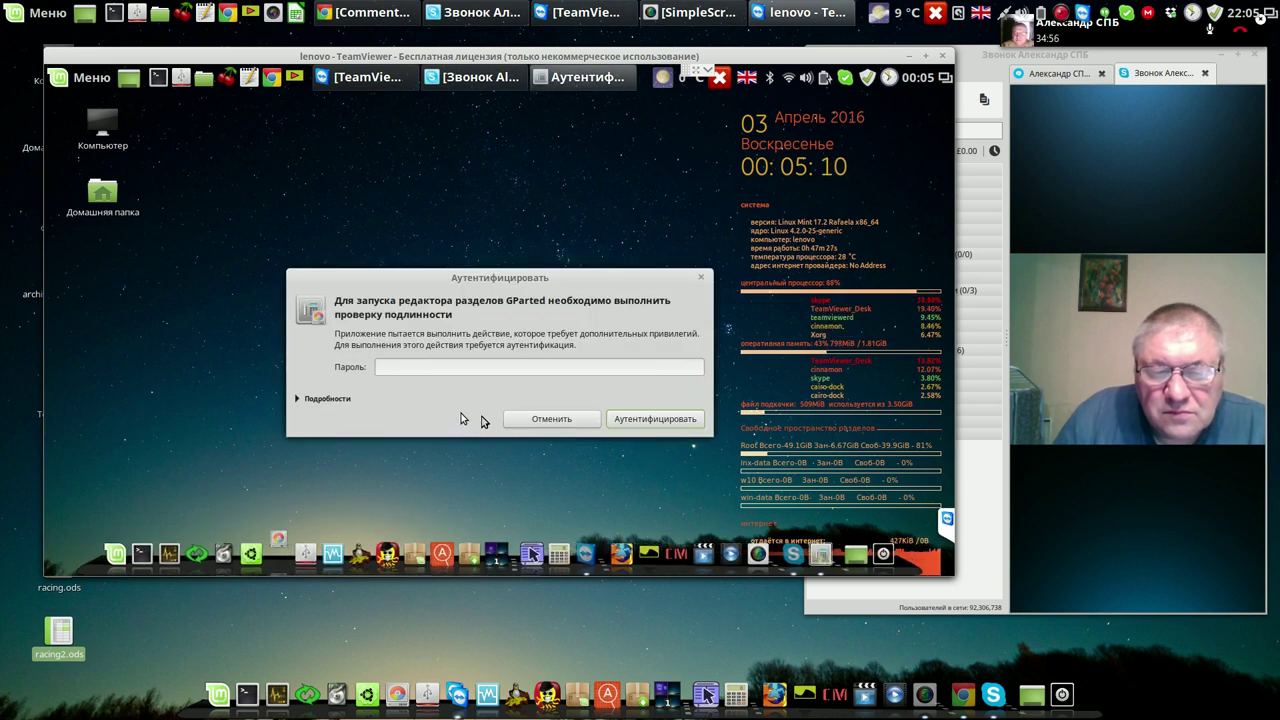
{"action": "type", "text": "*"}
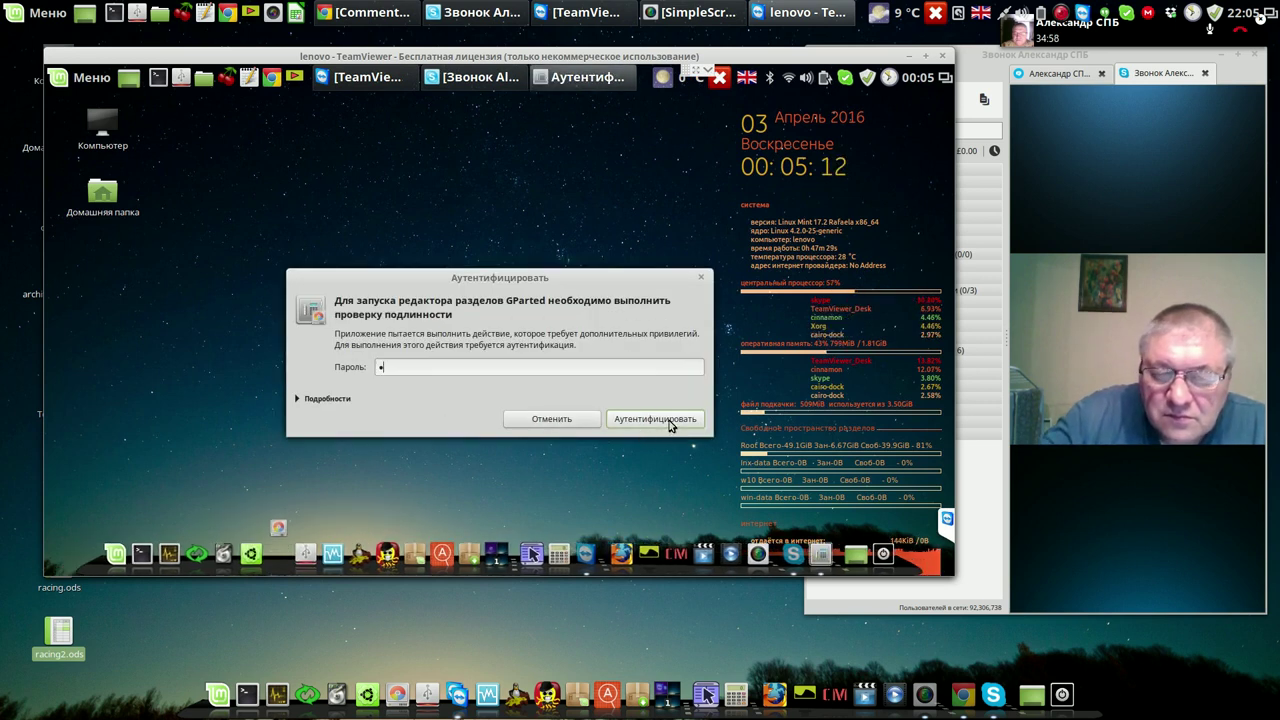
{"action": "left_click", "coordinate": [668, 424]}
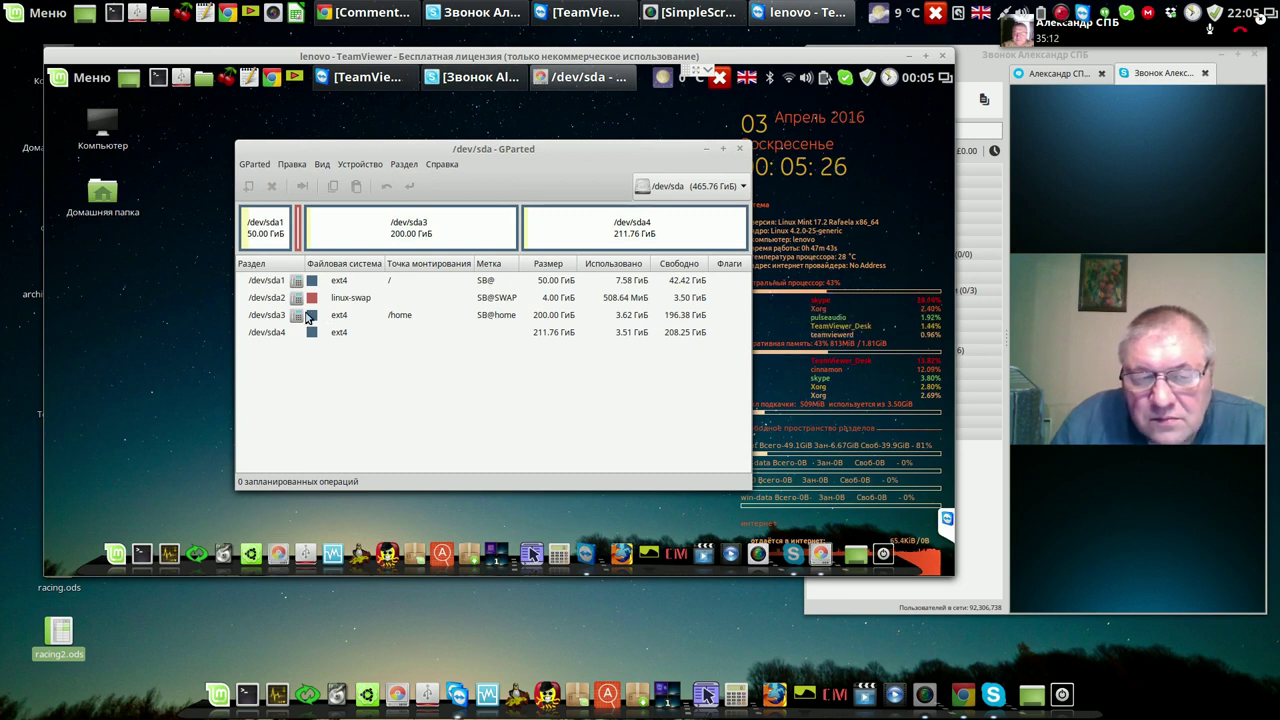
{"action": "left_click_drag", "start_coordinate": [559, 141], "coordinate": [440, 118]}
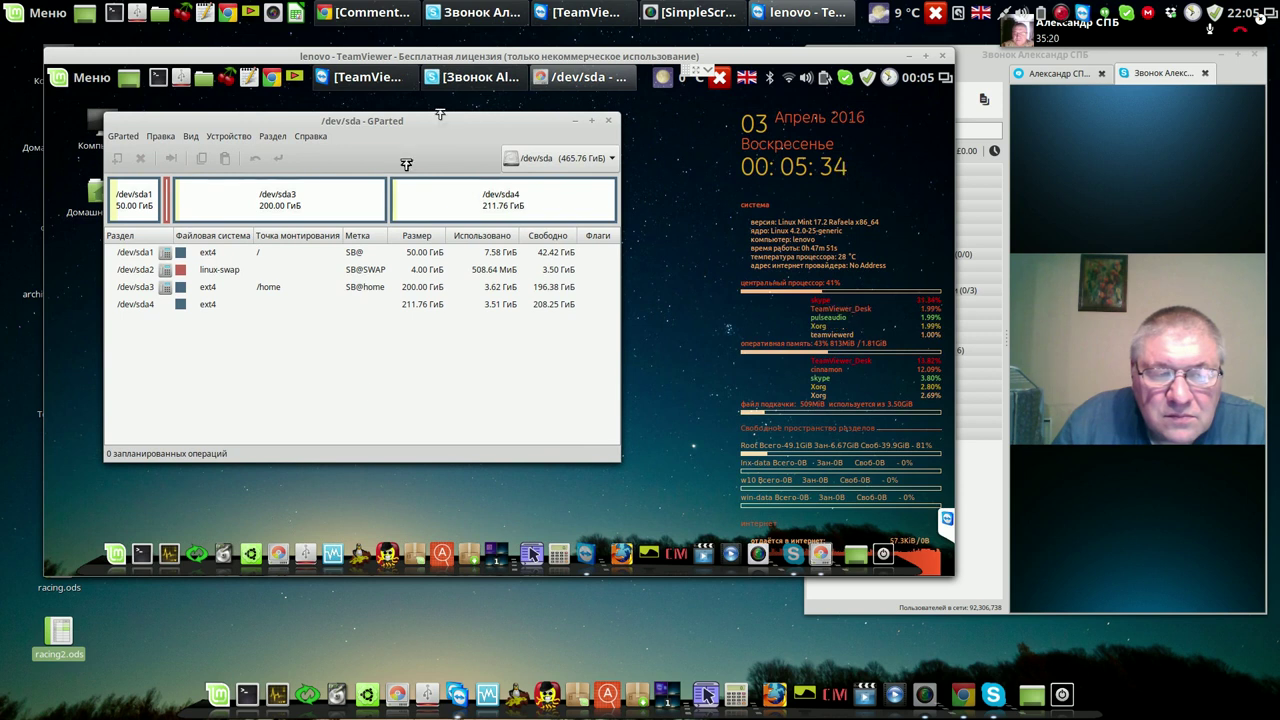
Launch qt4-fsarchiver on the remote desktop, entering the administrator password
{"action": "left_click", "coordinate": [222, 556]}
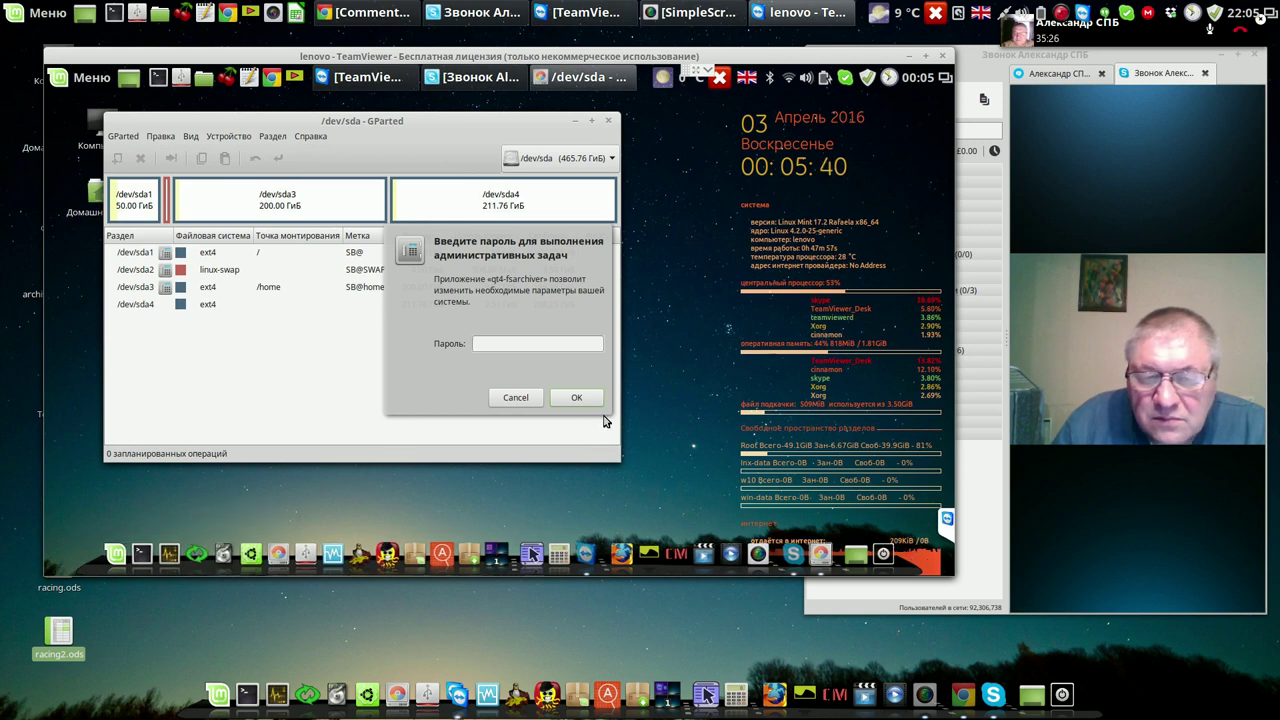
{"action": "type", "text": "****"}
{"action": "key", "text": "Return"}
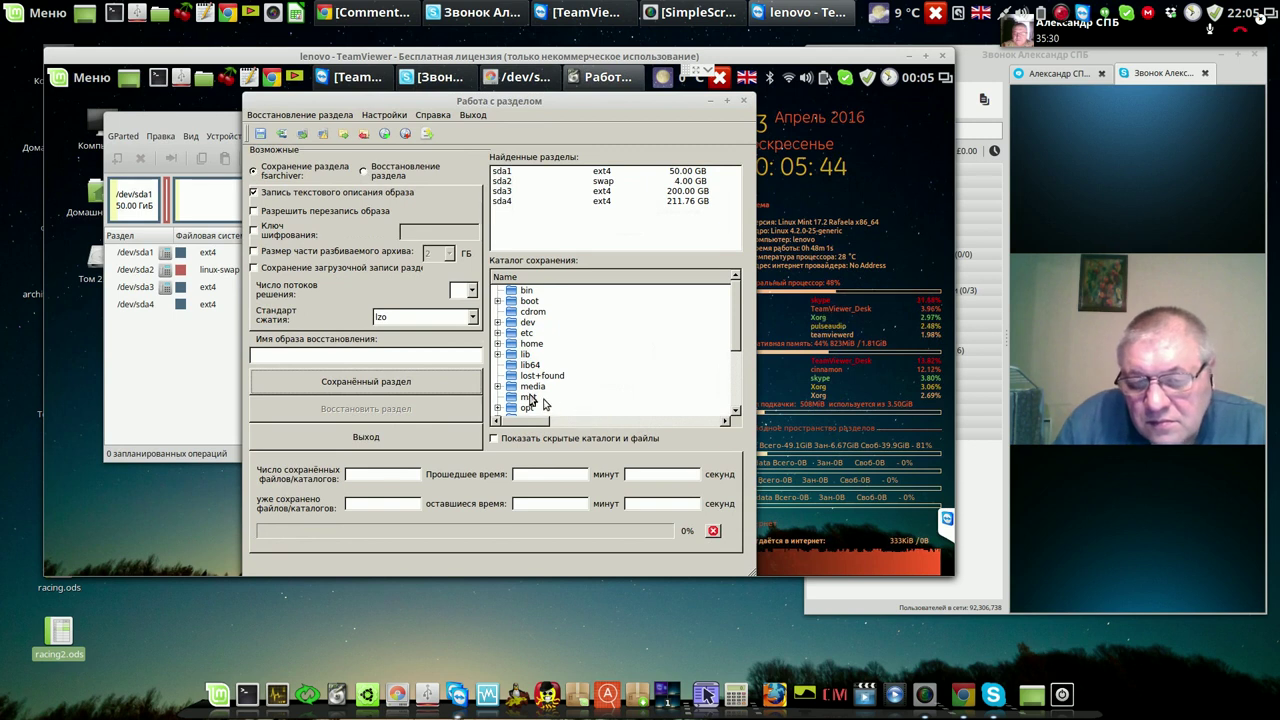
Expand media/sda4/lmc in the save directory tree, select its mbr folder, and choose sda1 as the partition to save
{"action": "left_click", "coordinate": [499, 387]}
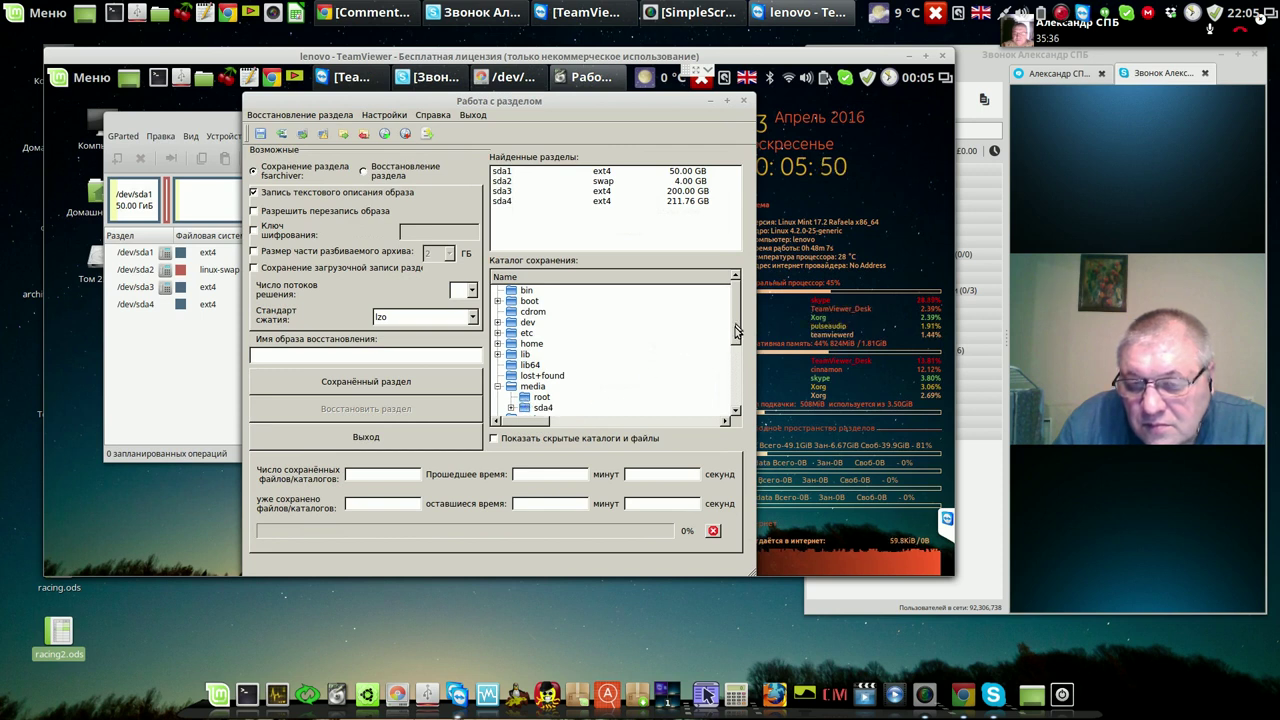
{"action": "scroll", "coordinate": [735, 337], "scroll_direction": "down", "scroll_amount": 1}
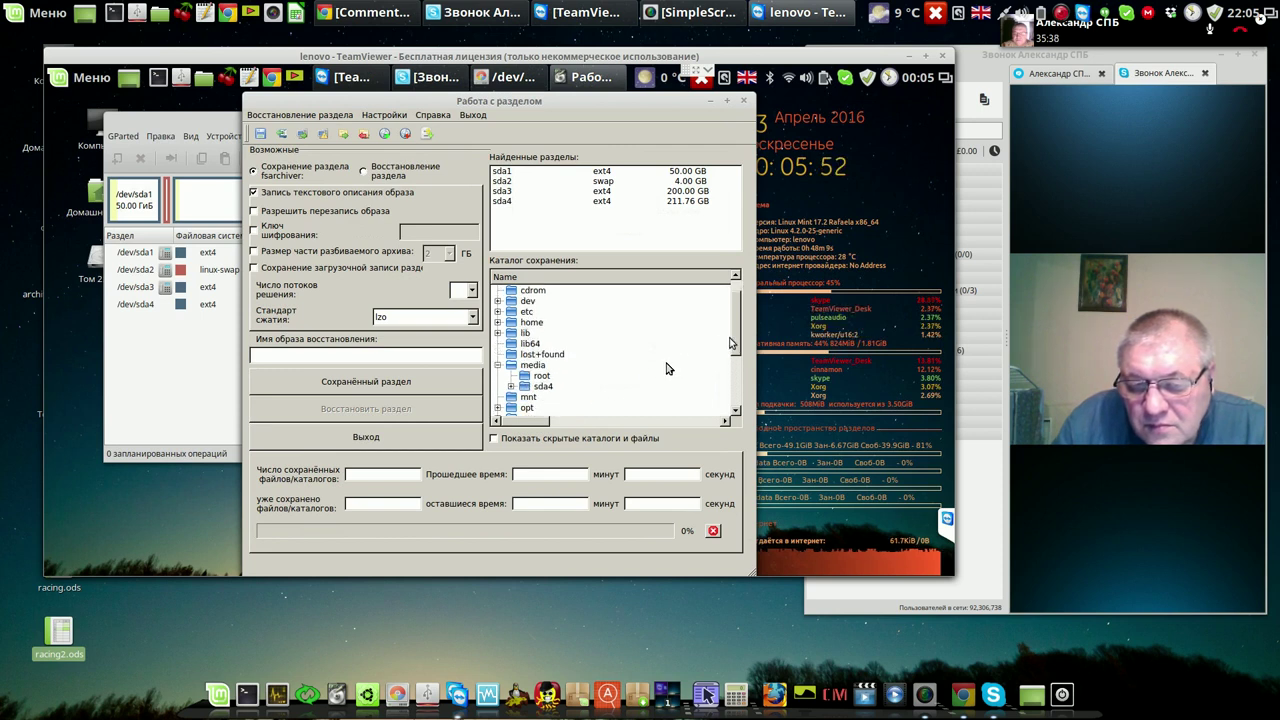
{"action": "left_click", "coordinate": [512, 397]}
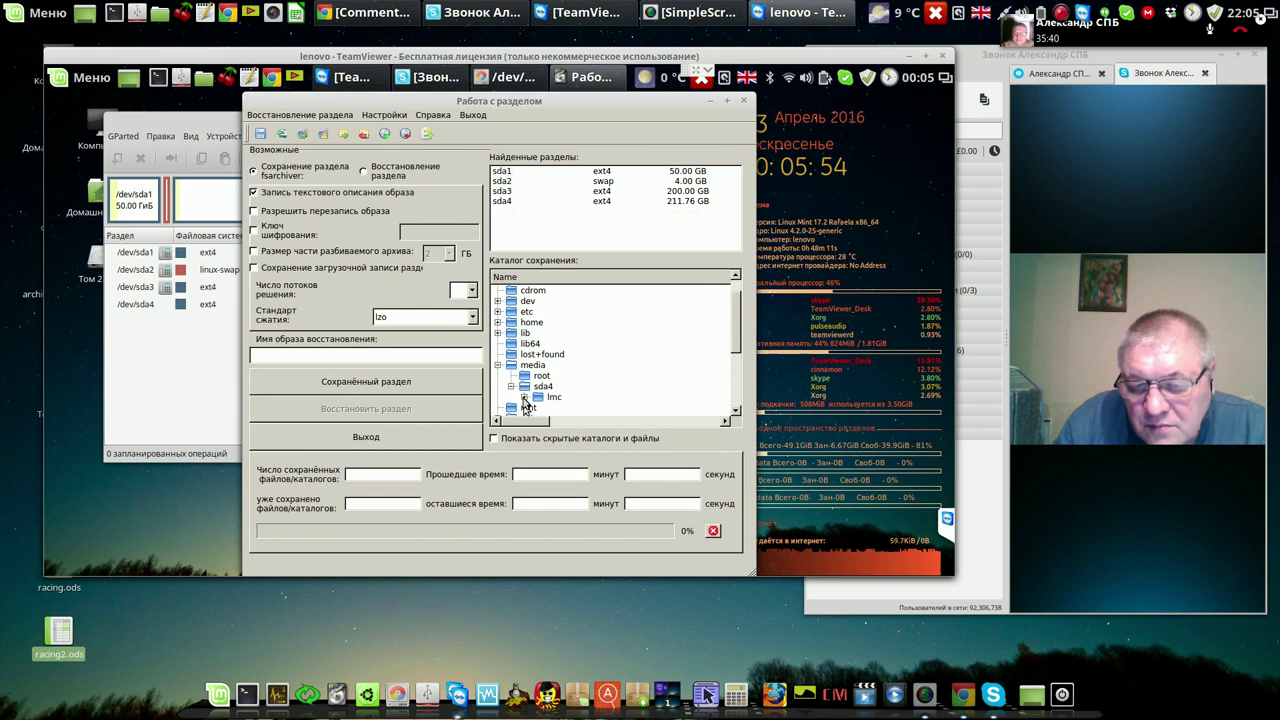
{"action": "left_click", "coordinate": [527, 400]}
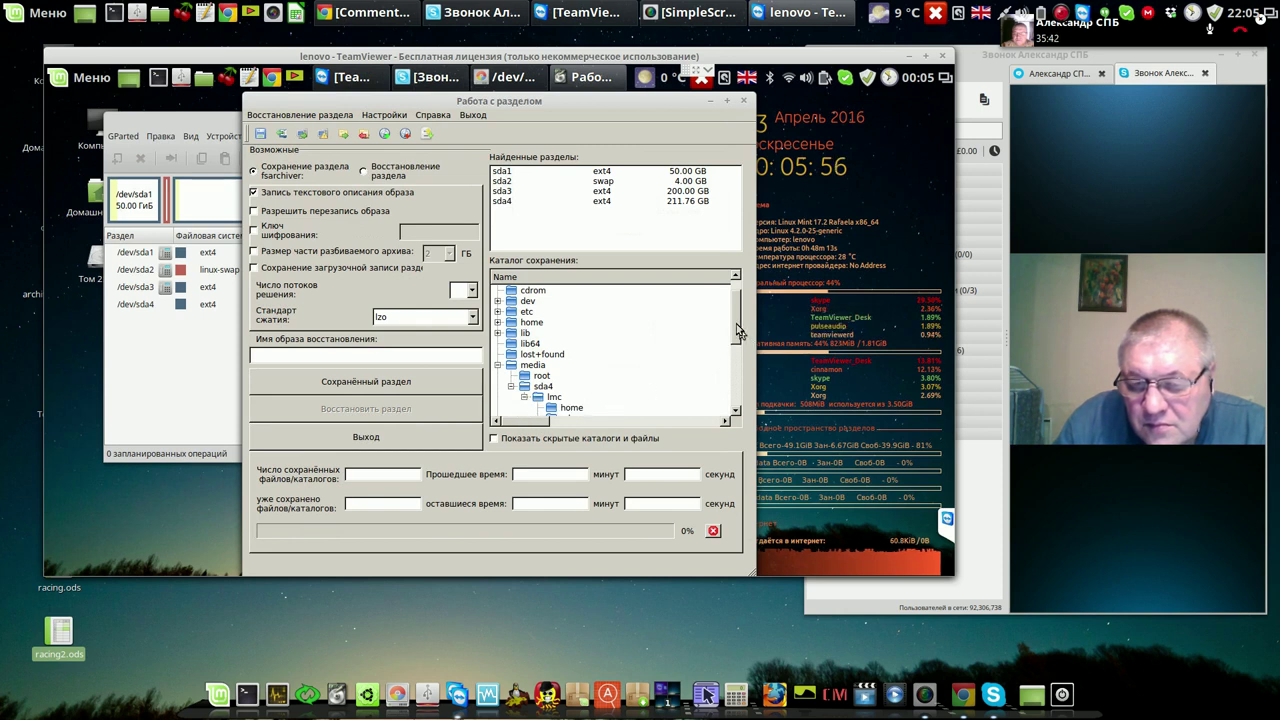
{"action": "left_click_drag", "start_coordinate": [737, 338], "coordinate": [737, 355]}
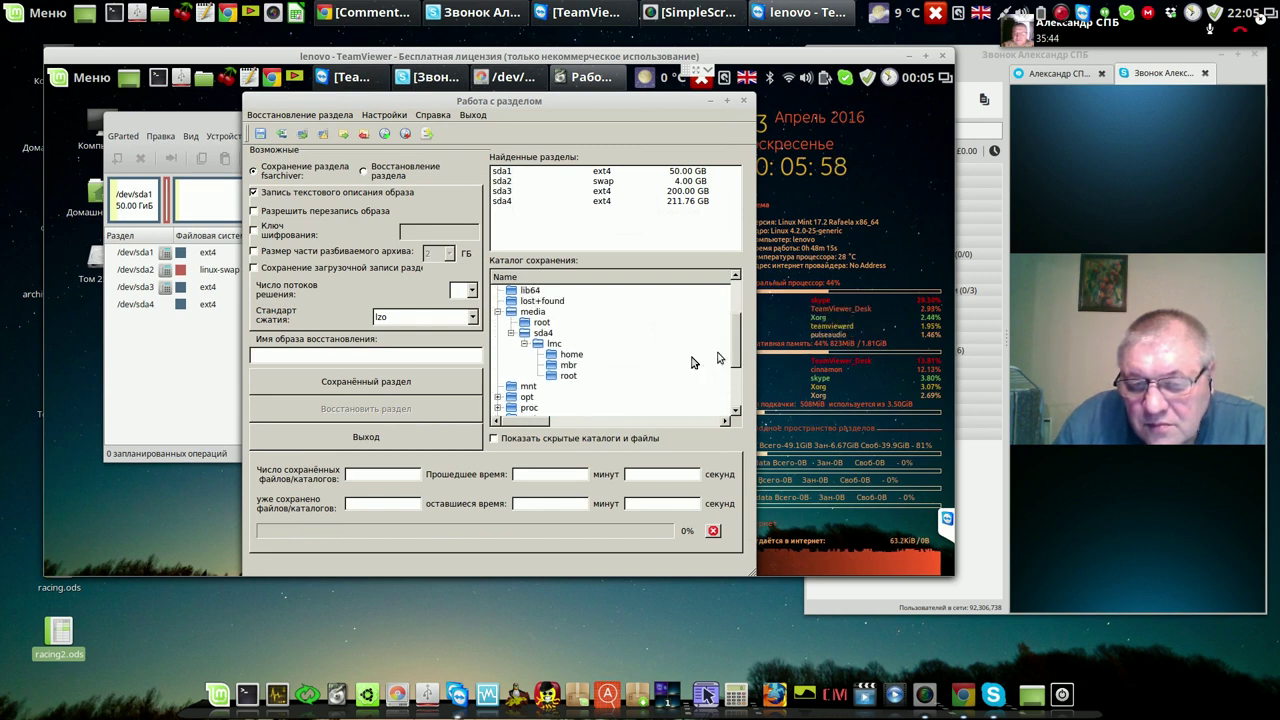
{"action": "left_click", "coordinate": [556, 366]}
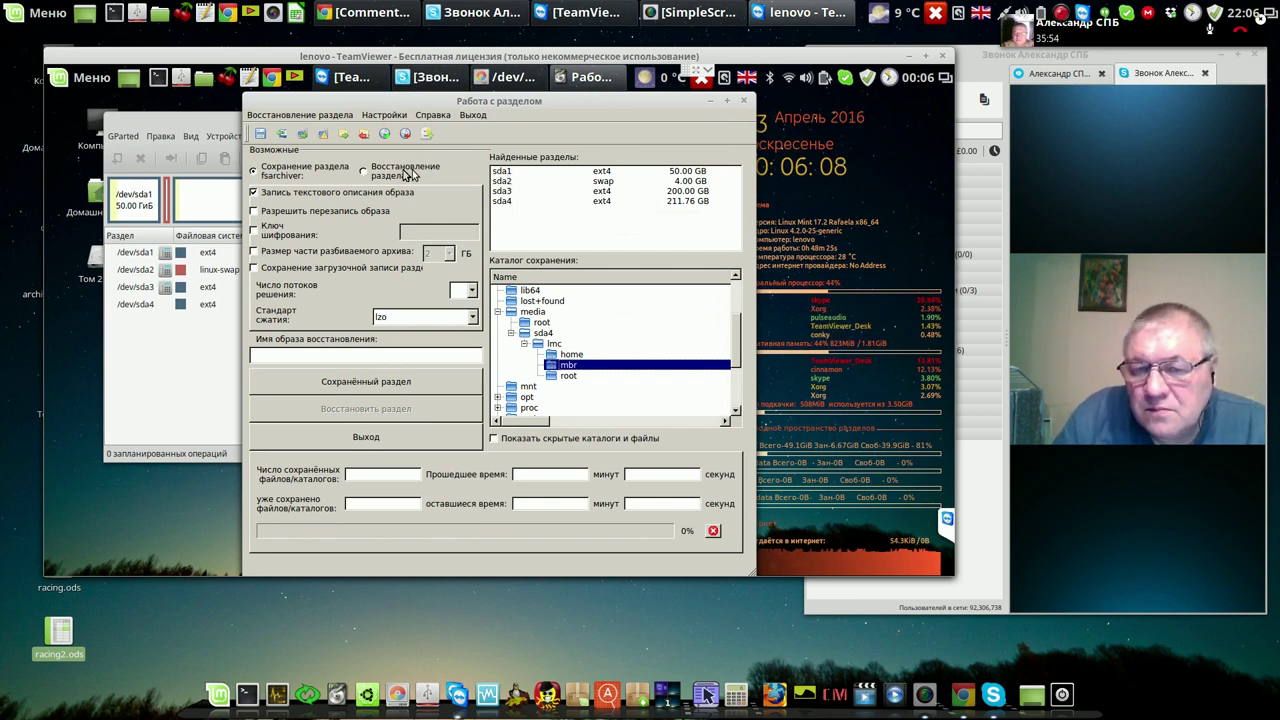
{"action": "left_click", "coordinate": [505, 173]}
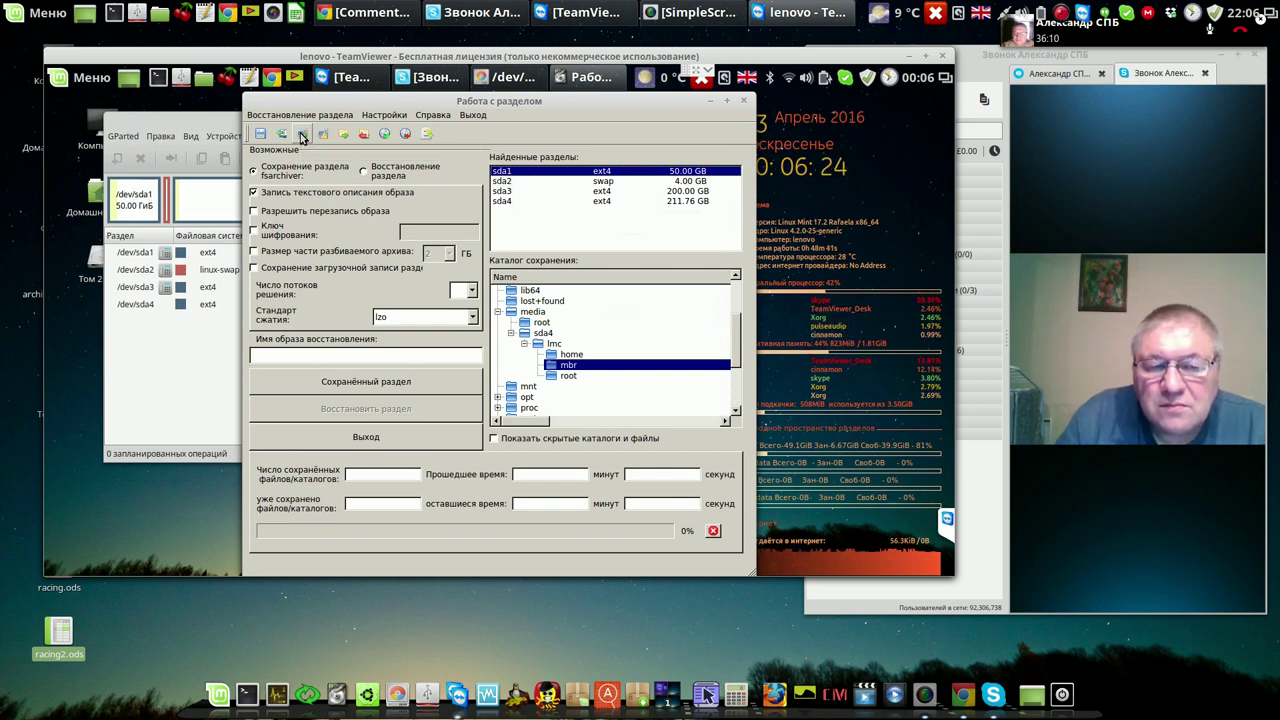
Save the MBR/GPT of disk sda into the media/sda4/lmc/mbr folder and exit the partition table backup dialog
{"action": "left_click", "coordinate": [303, 137]}
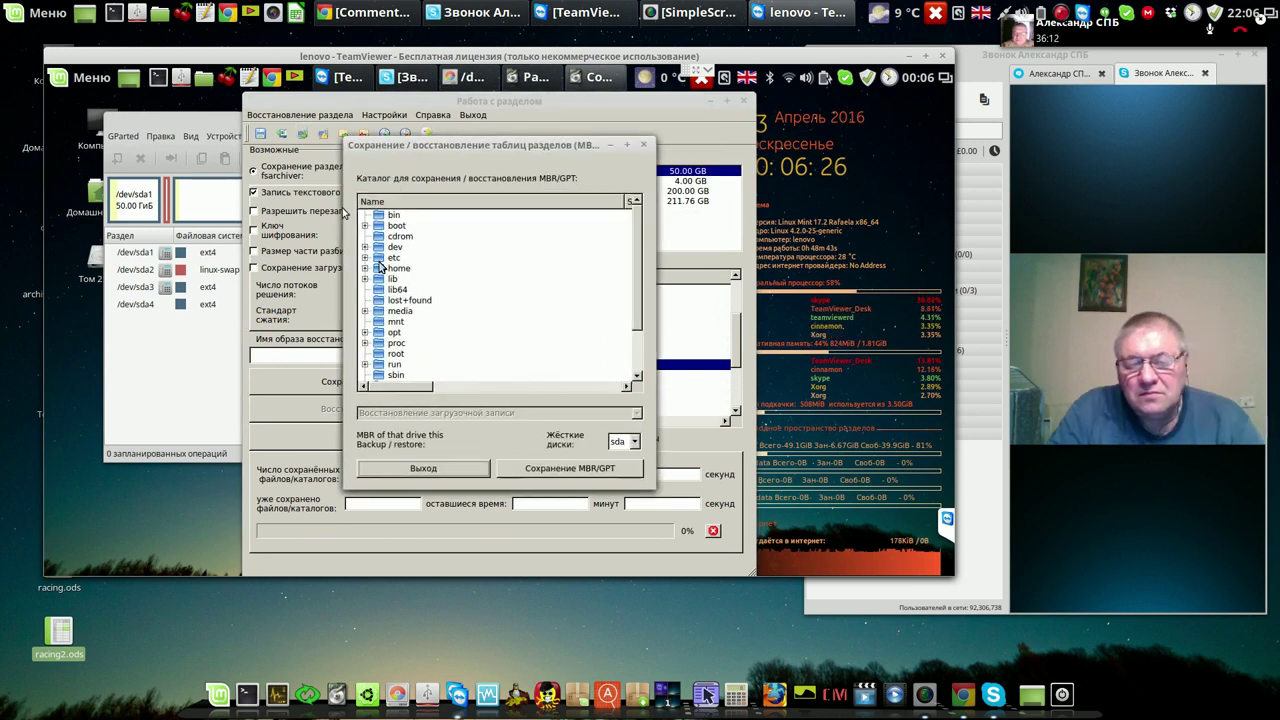
{"action": "left_click", "coordinate": [365, 312]}
{"action": "left_click", "coordinate": [379, 333]}
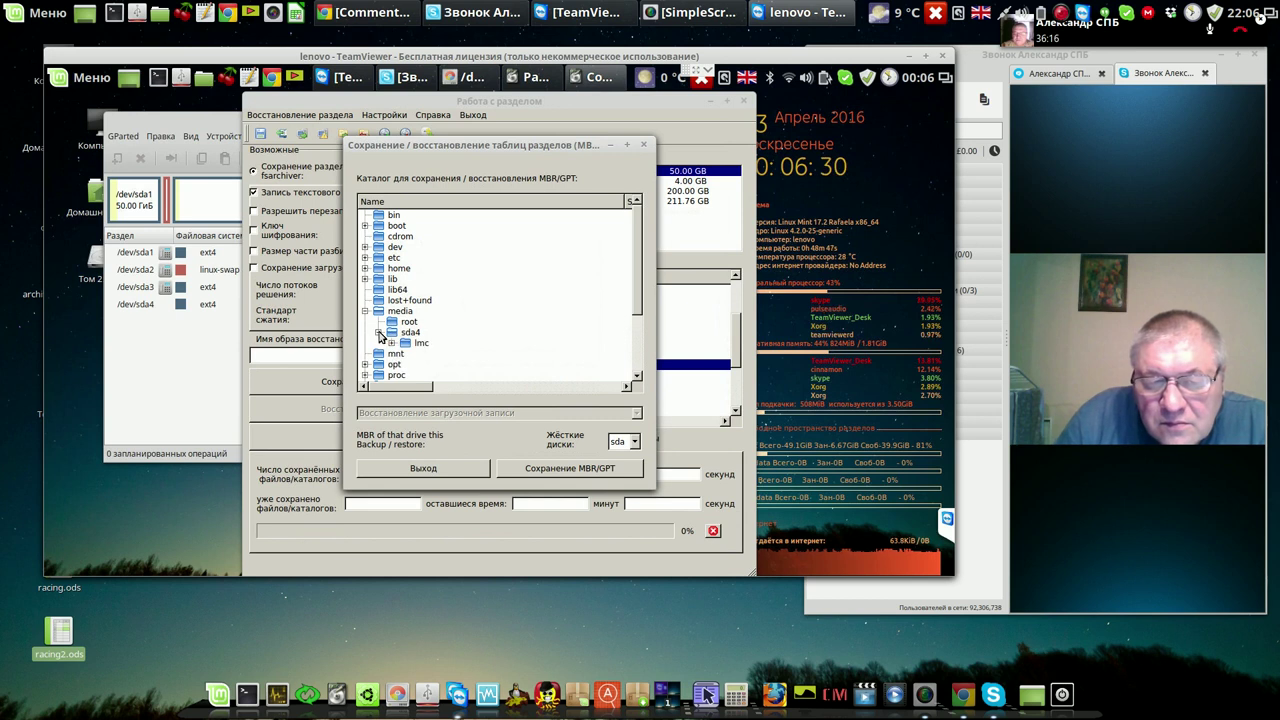
{"action": "left_click", "coordinate": [391, 343]}
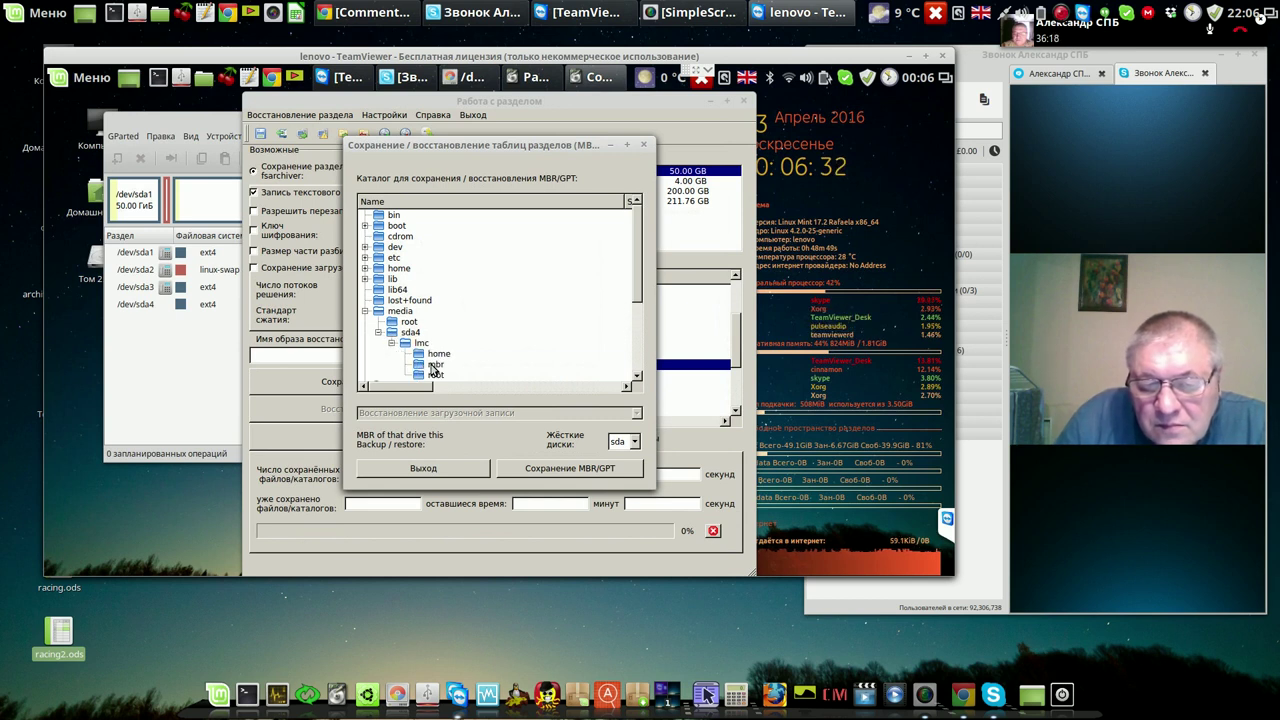
{"action": "left_click", "coordinate": [433, 365]}
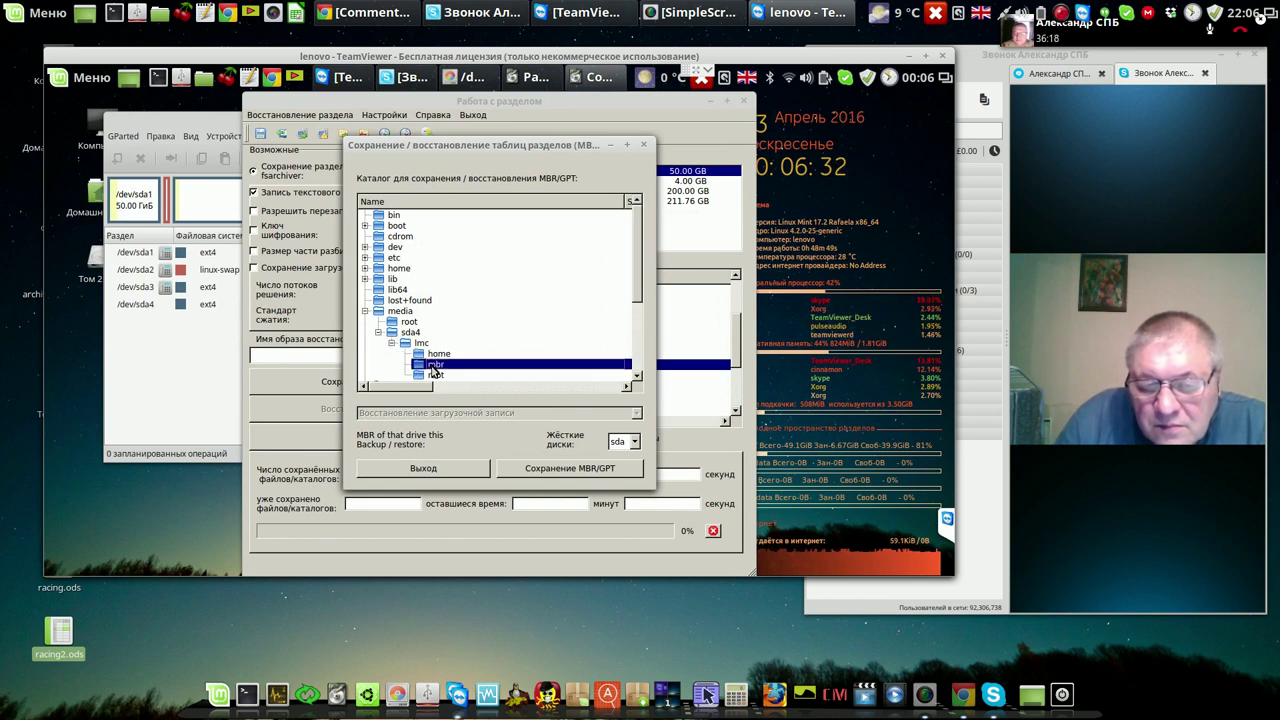
{"action": "left_click", "coordinate": [597, 471]}
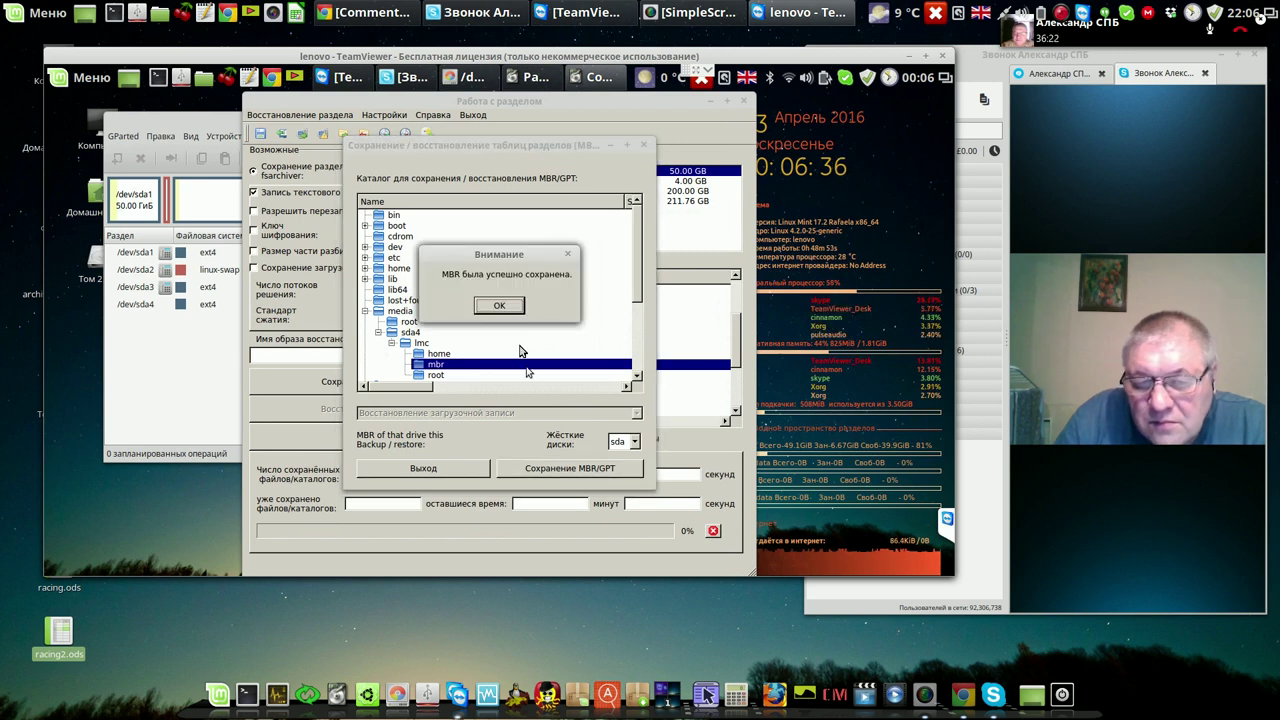
{"action": "left_click", "coordinate": [512, 308]}
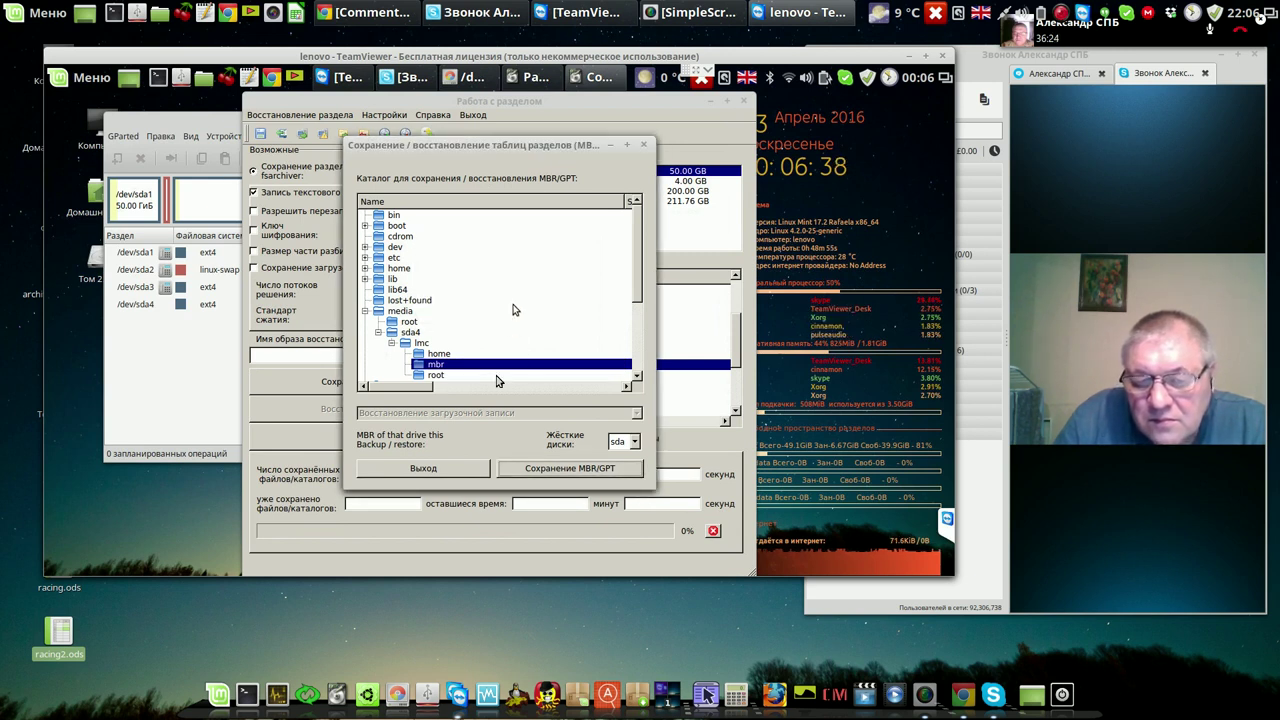
{"action": "left_click", "coordinate": [478, 470]}
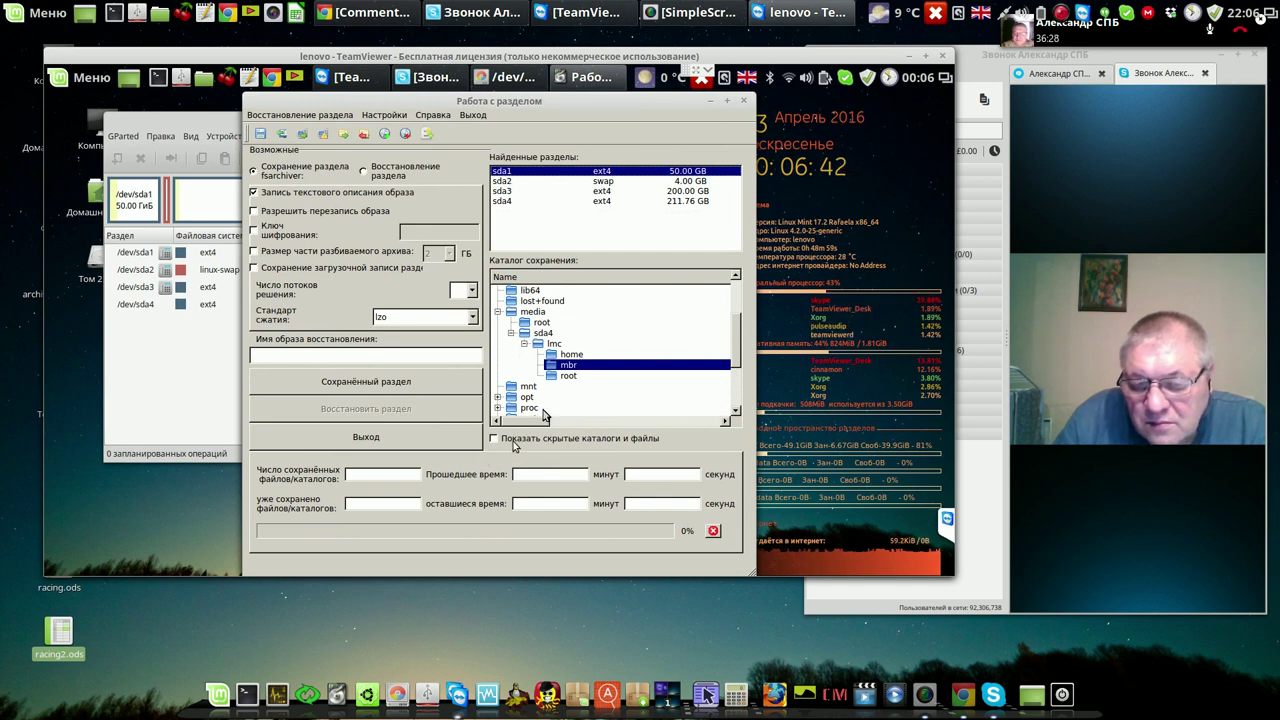
Choose media/sda4/lmc/root as the save directory and enable saving the partition boot record and overwriting the image
{"action": "left_click", "coordinate": [555, 378]}
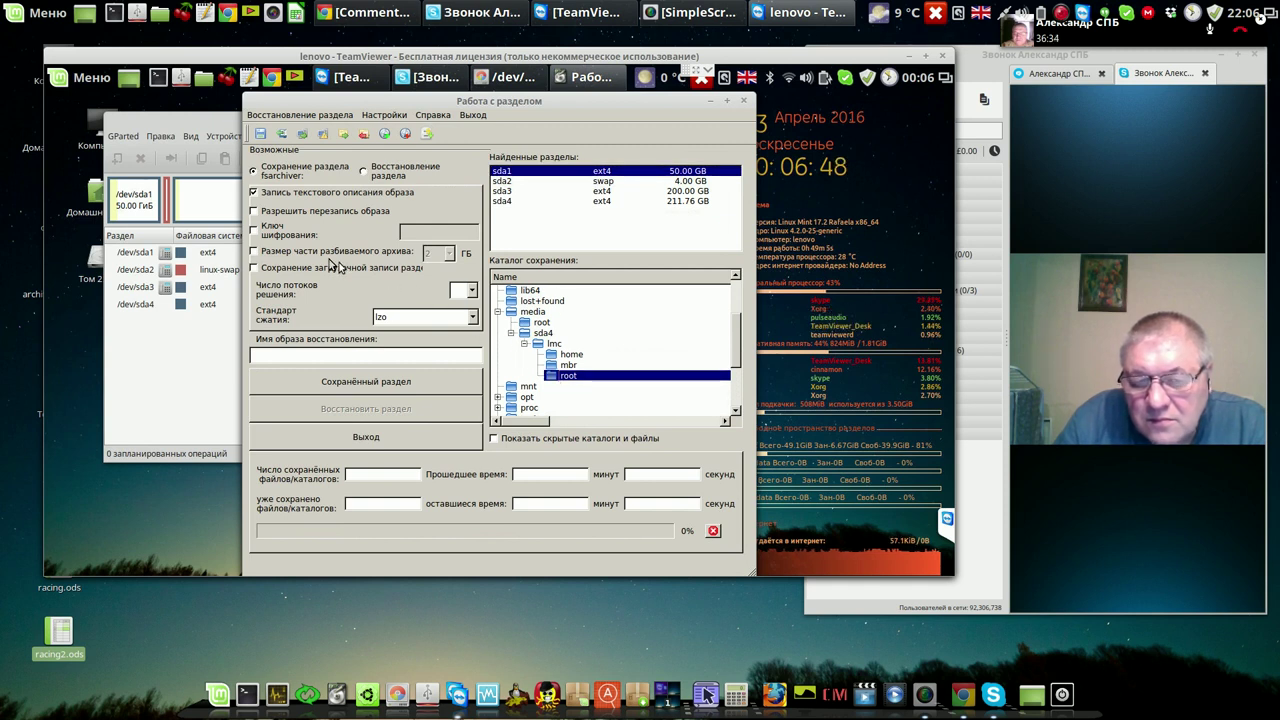
{"action": "left_click", "coordinate": [255, 269]}
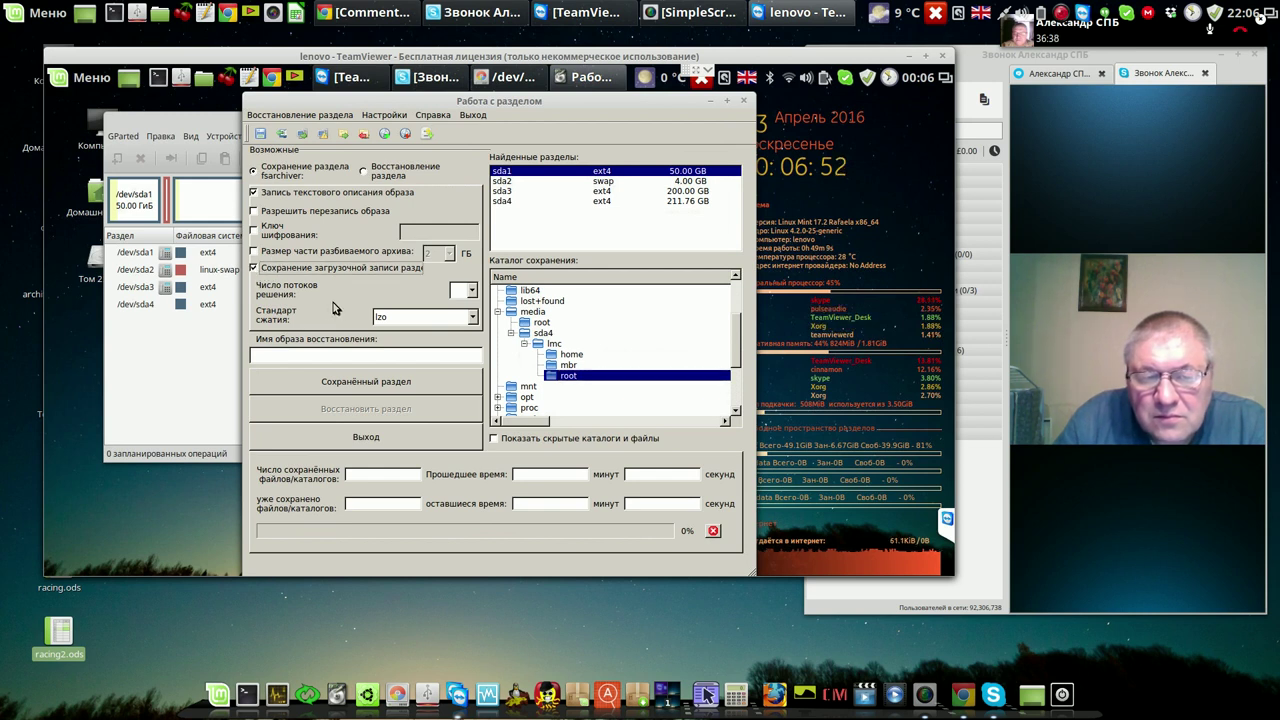
{"action": "left_click", "coordinate": [255, 211]}
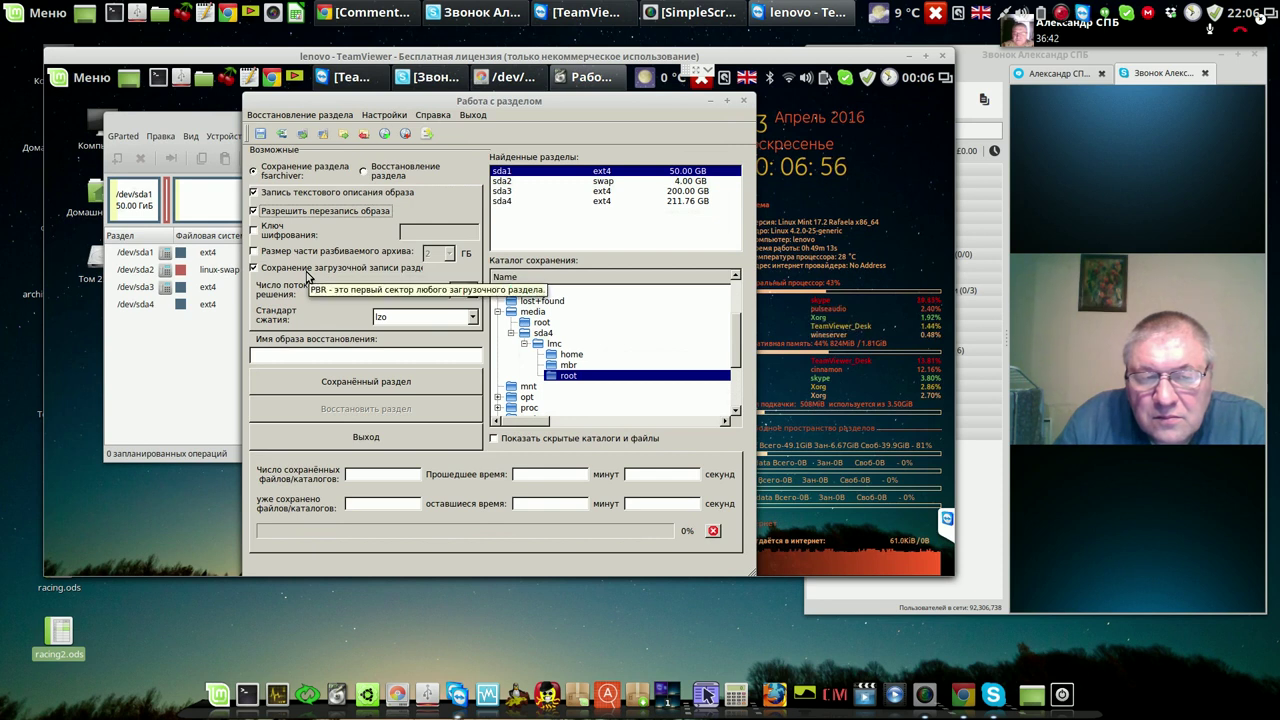
{"action": "left_click", "coordinate": [255, 229]}
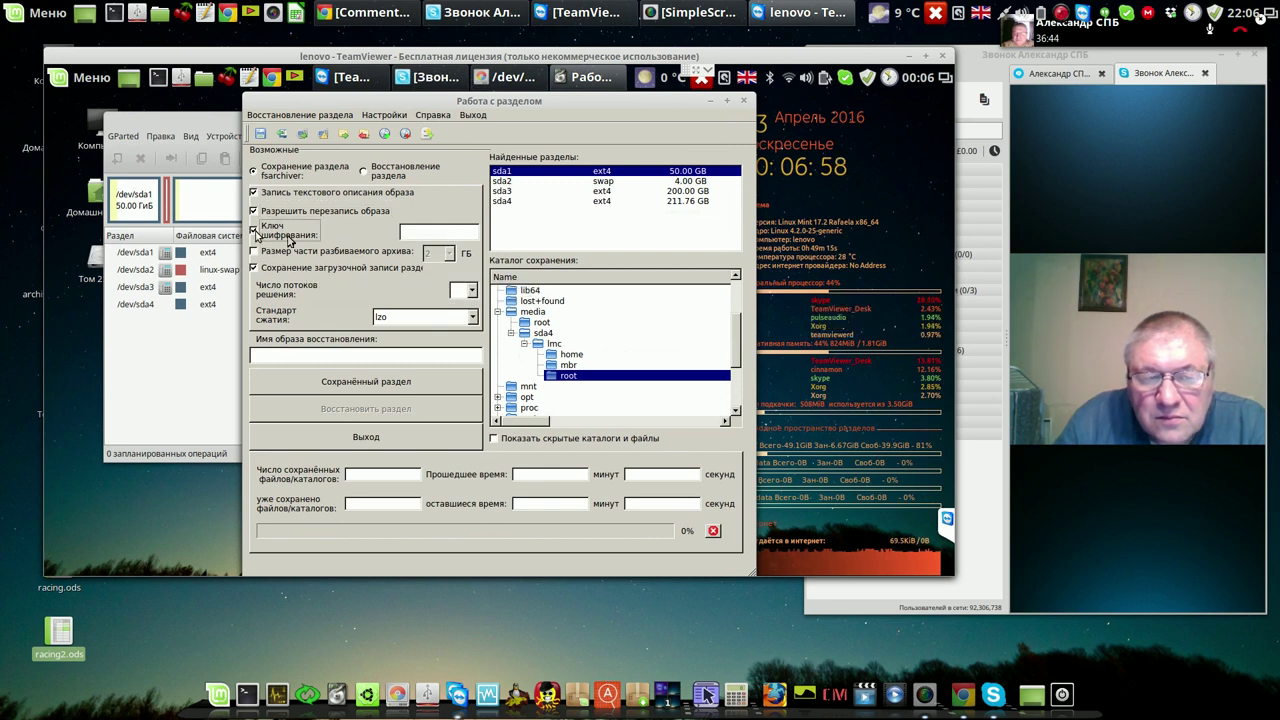
{"action": "left_click", "coordinate": [418, 231]}
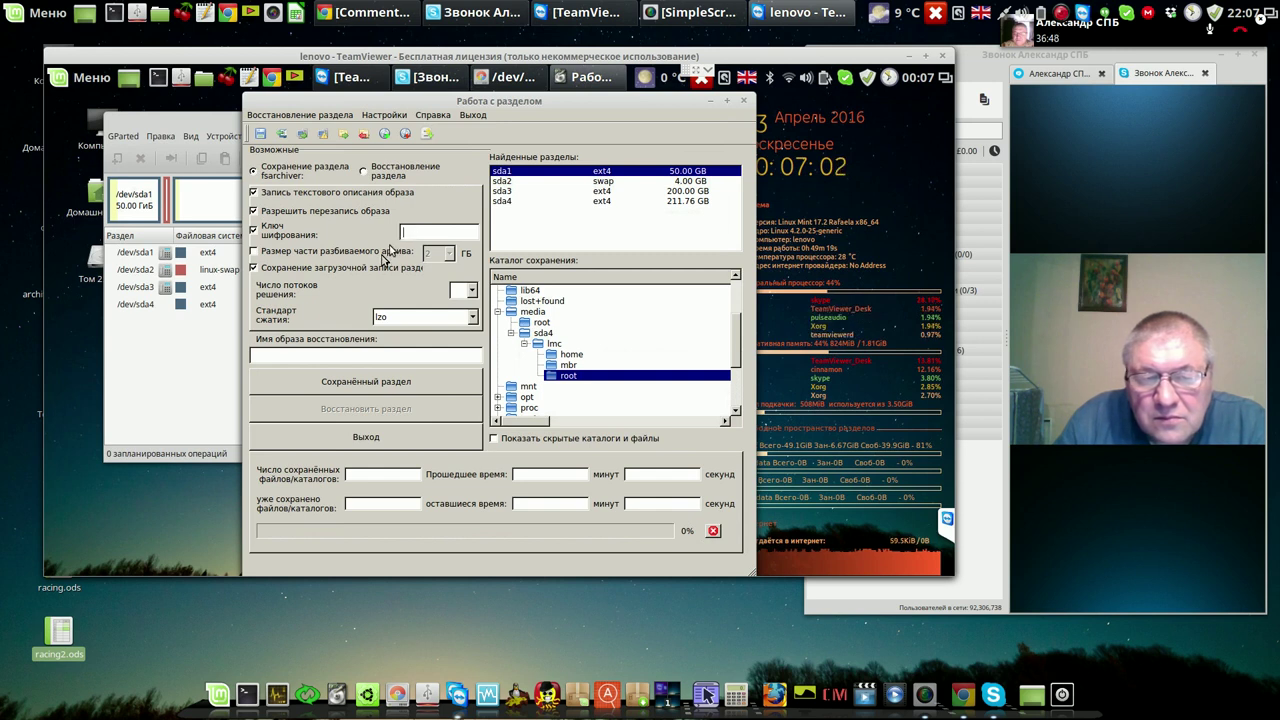
{"action": "left_click", "coordinate": [262, 231]}
Name the backup image lmc-root
{"action": "left_click", "coordinate": [326, 356]}
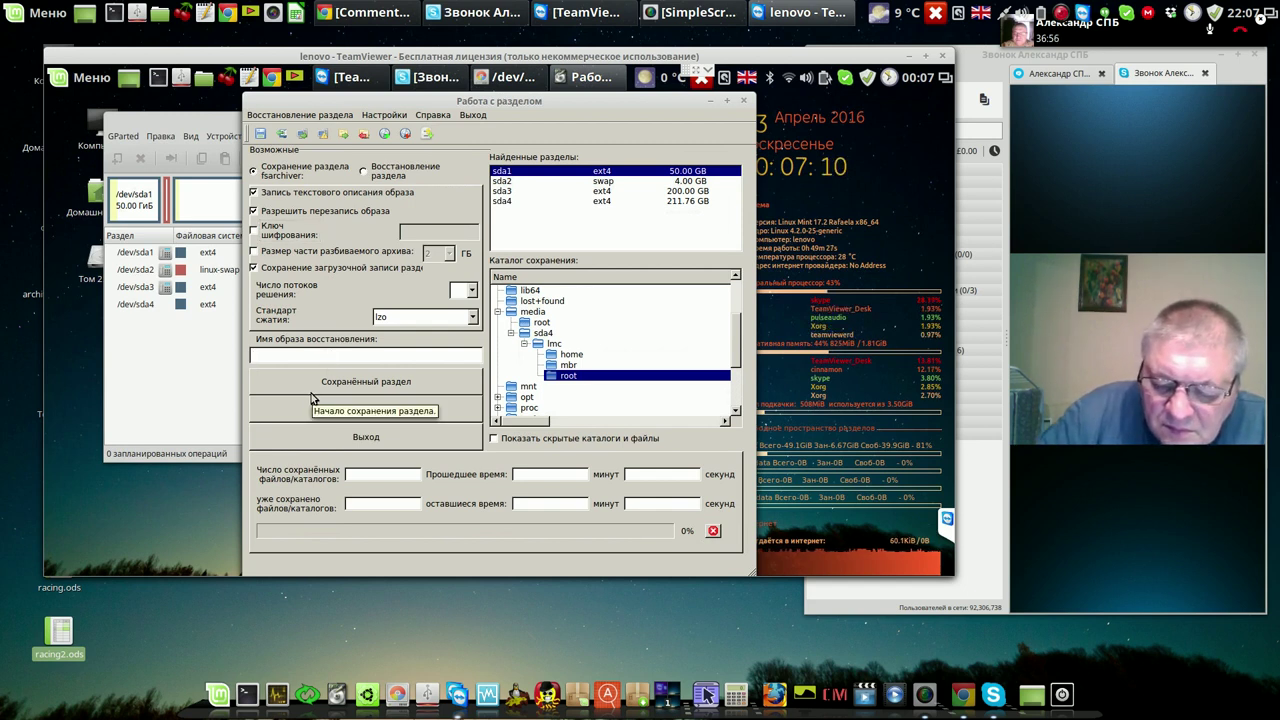
{"action": "type", "text": "lnc"}
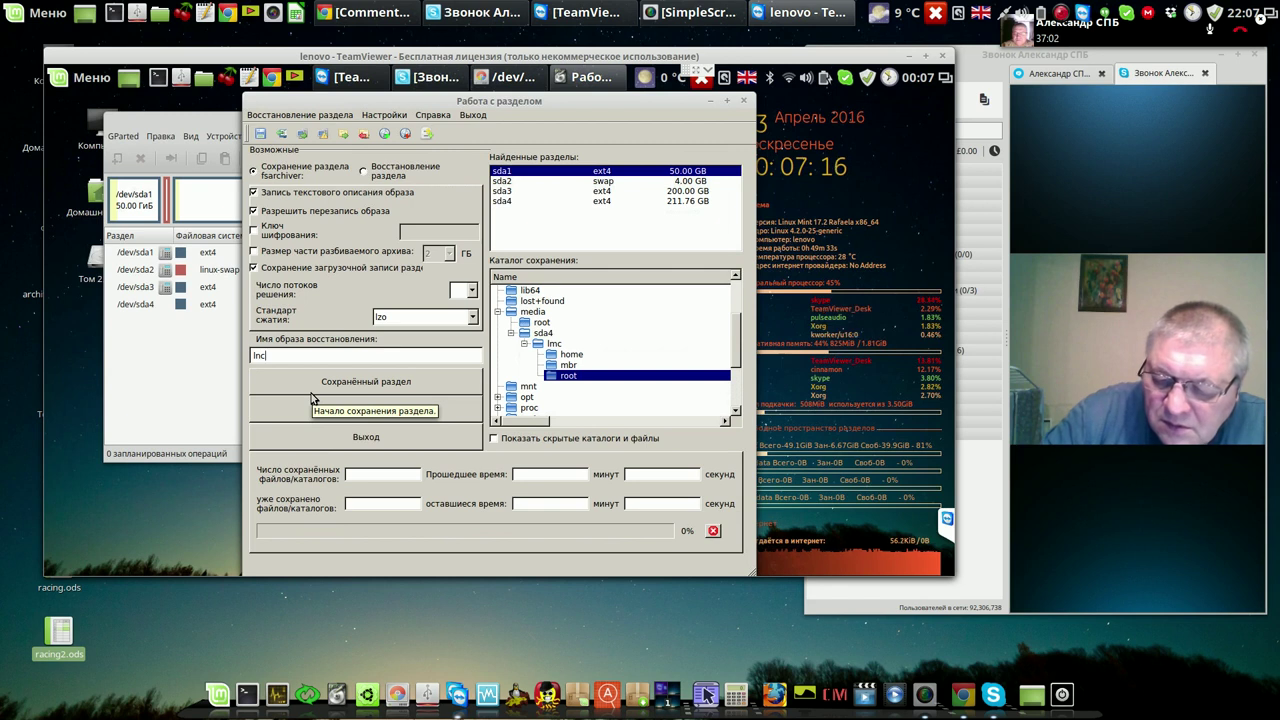
{"action": "key", "text": "BackSpace"}
{"action": "key", "text": "BackSpace"}
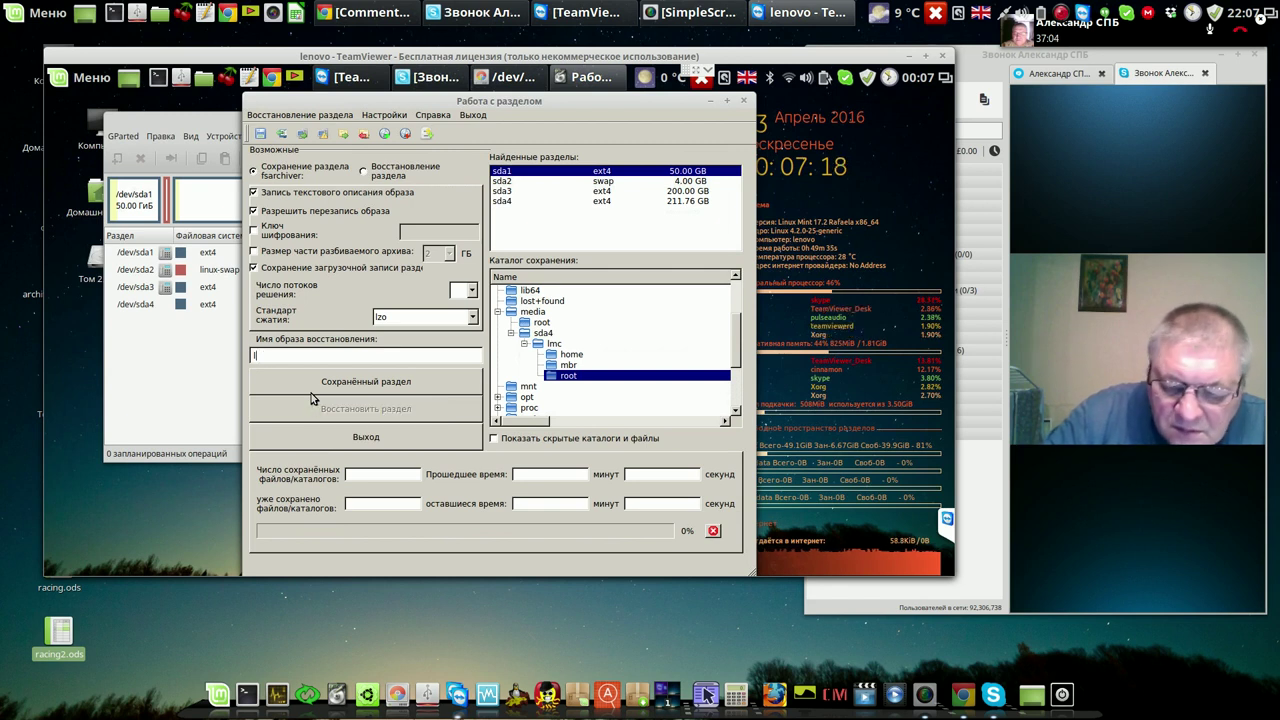
{"action": "type", "text": "mc"}
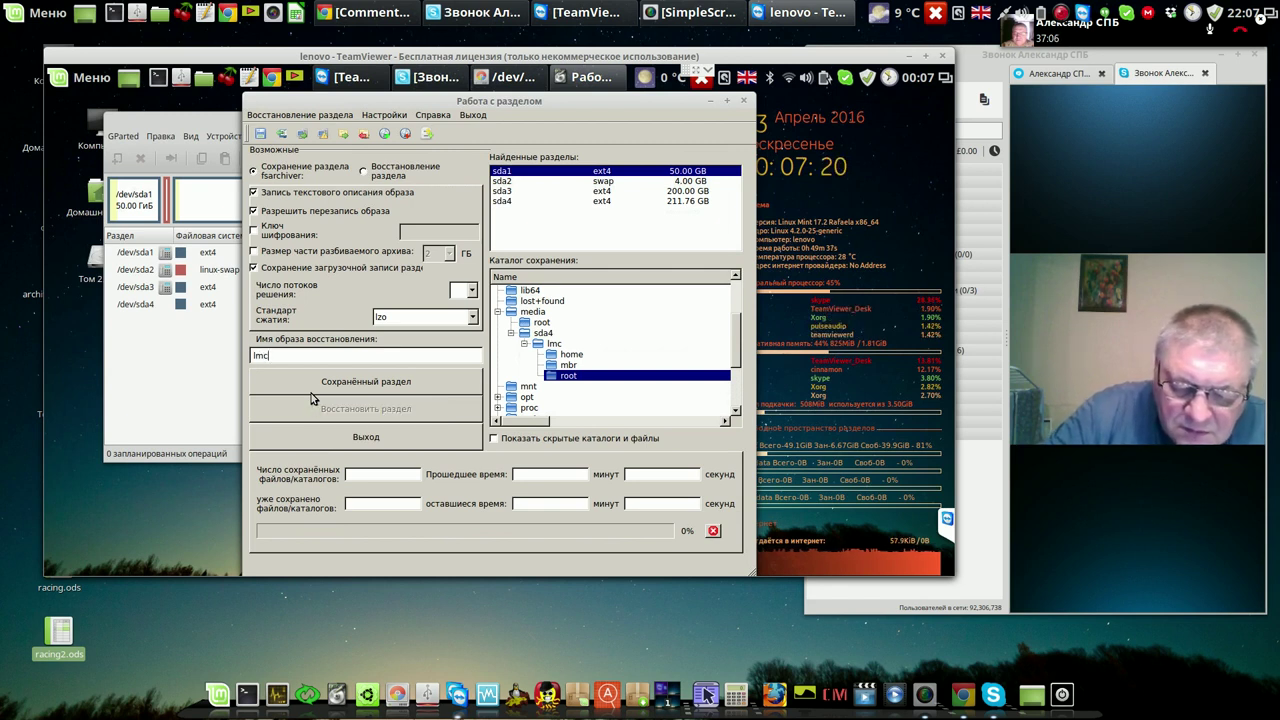
{"action": "type", "text": "-"}
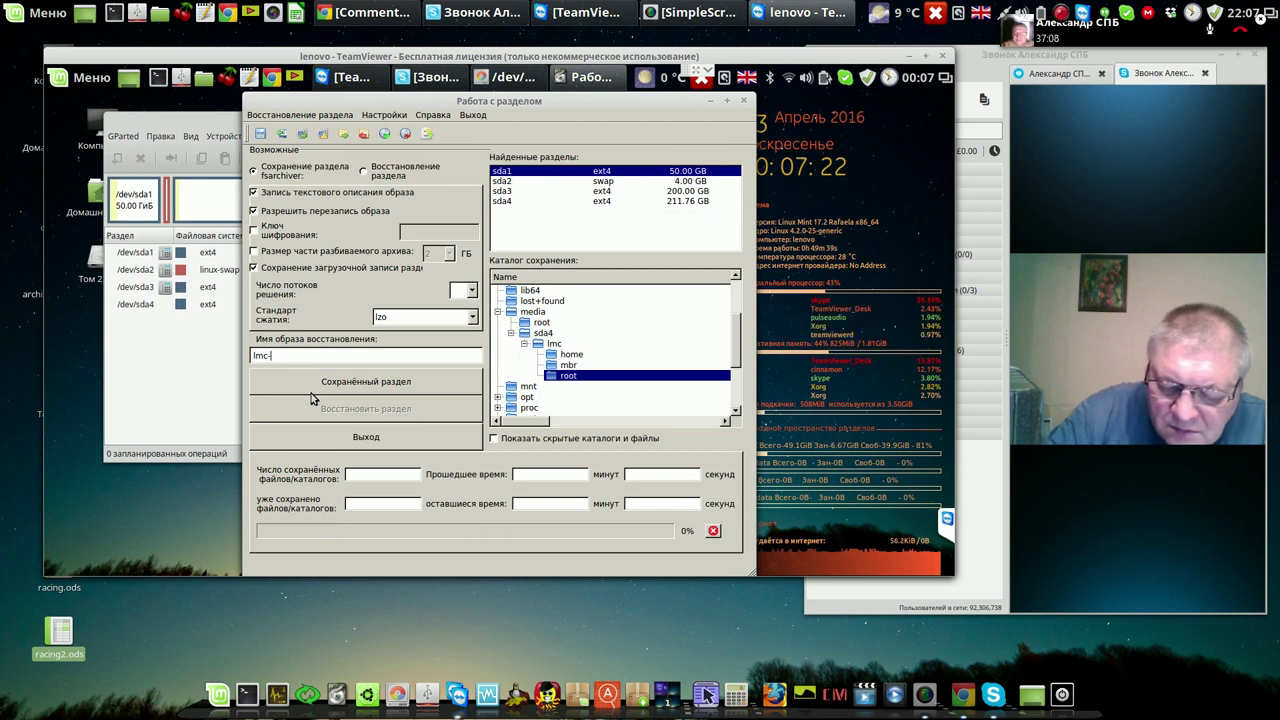
{"action": "type", "text": "root"}
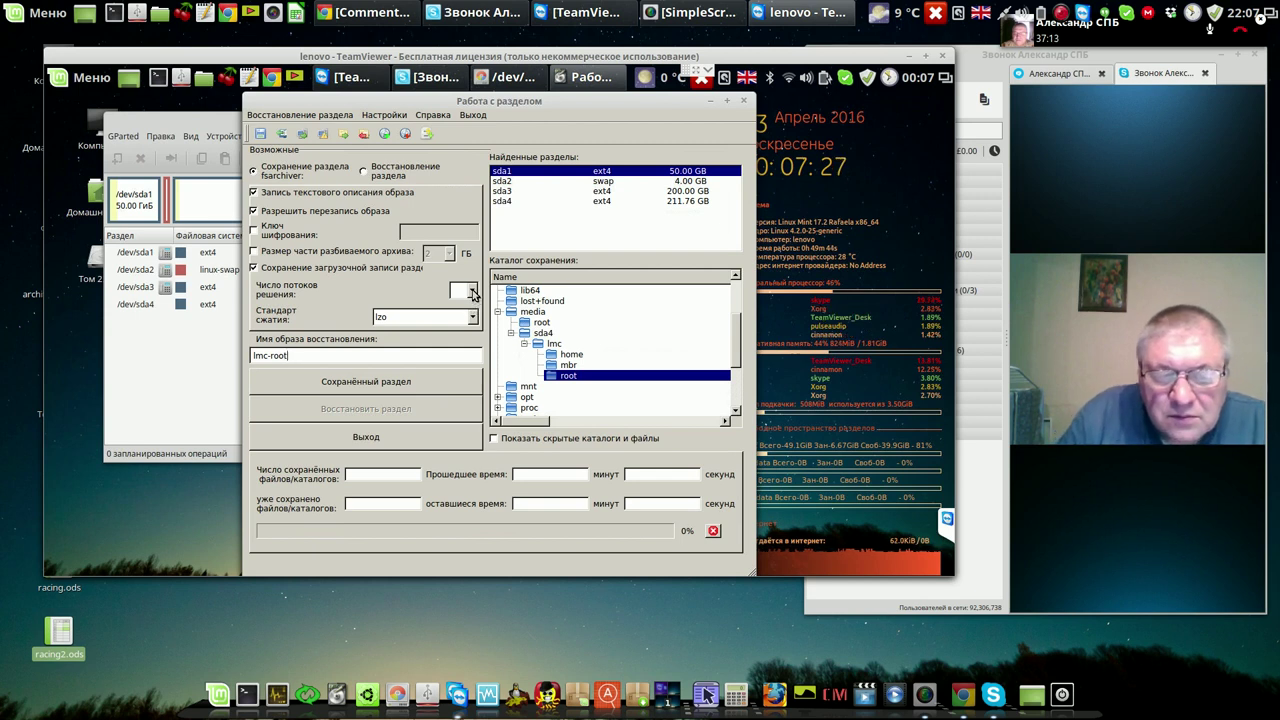
Set the number of threads to 2 and keep lzo as the compression standard
{"action": "left_click", "coordinate": [473, 291]}
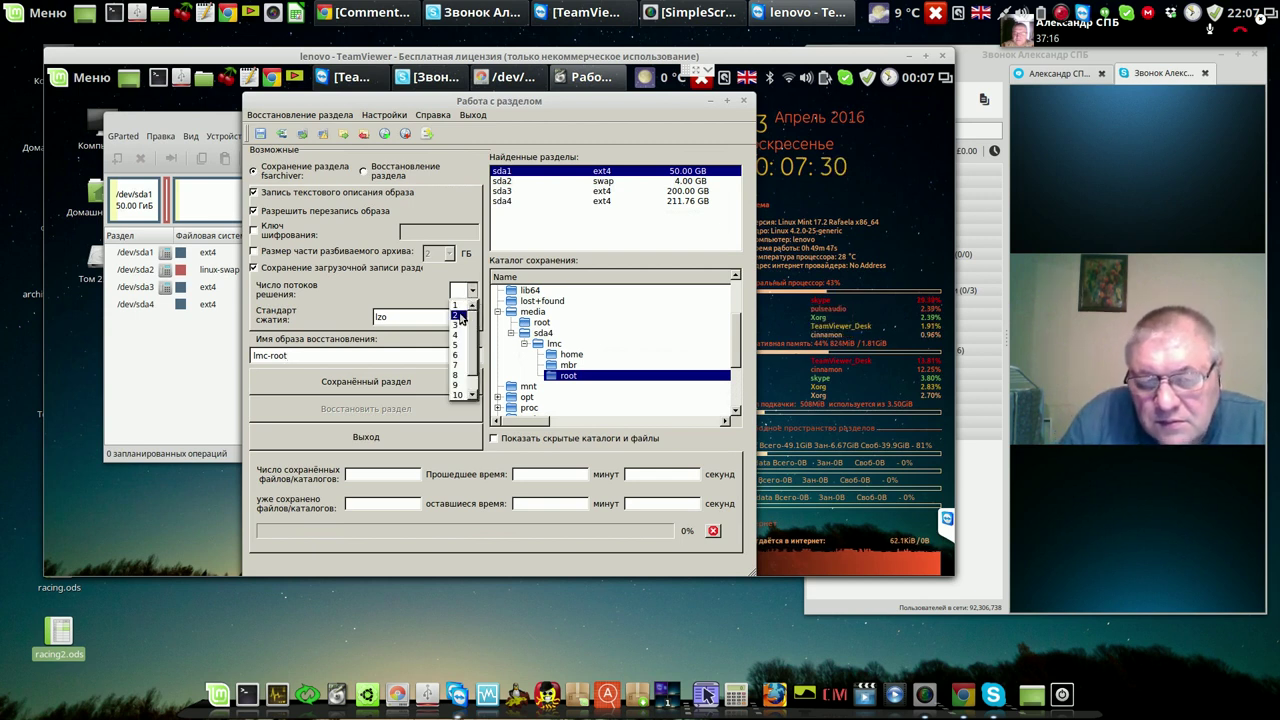
{"action": "left_click", "coordinate": [458, 316]}
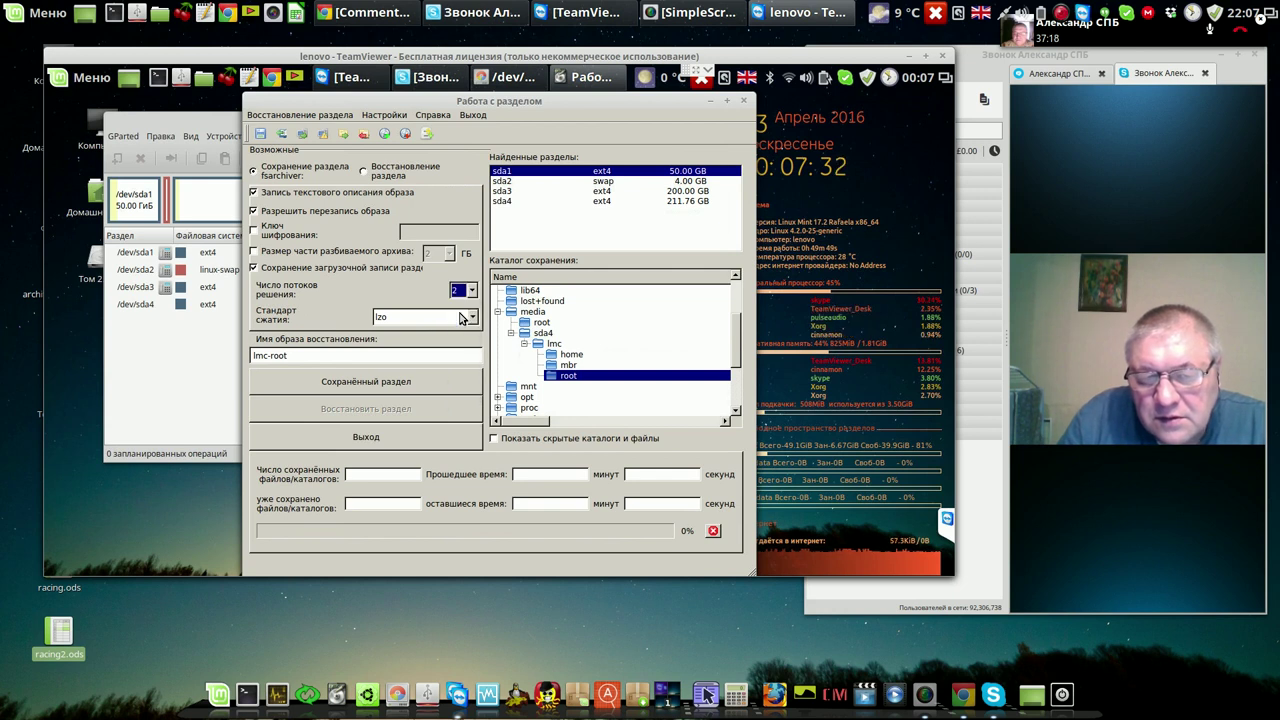
{"action": "left_click", "coordinate": [398, 319]}
{"action": "left_click", "coordinate": [388, 321]}
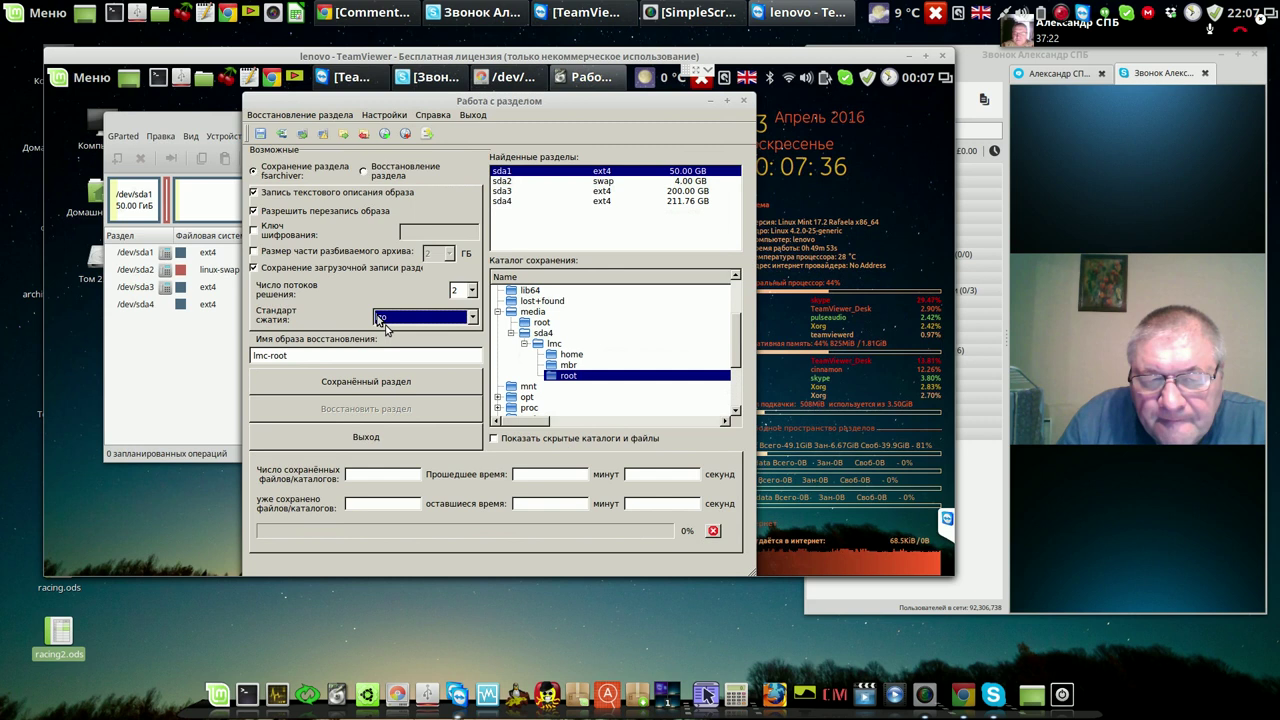
Start the live save of the mounted sda1 partition, accepting the save parameters, and shrink and shift the qt4-fsarchiver window
{"action": "left_click", "coordinate": [397, 385]}
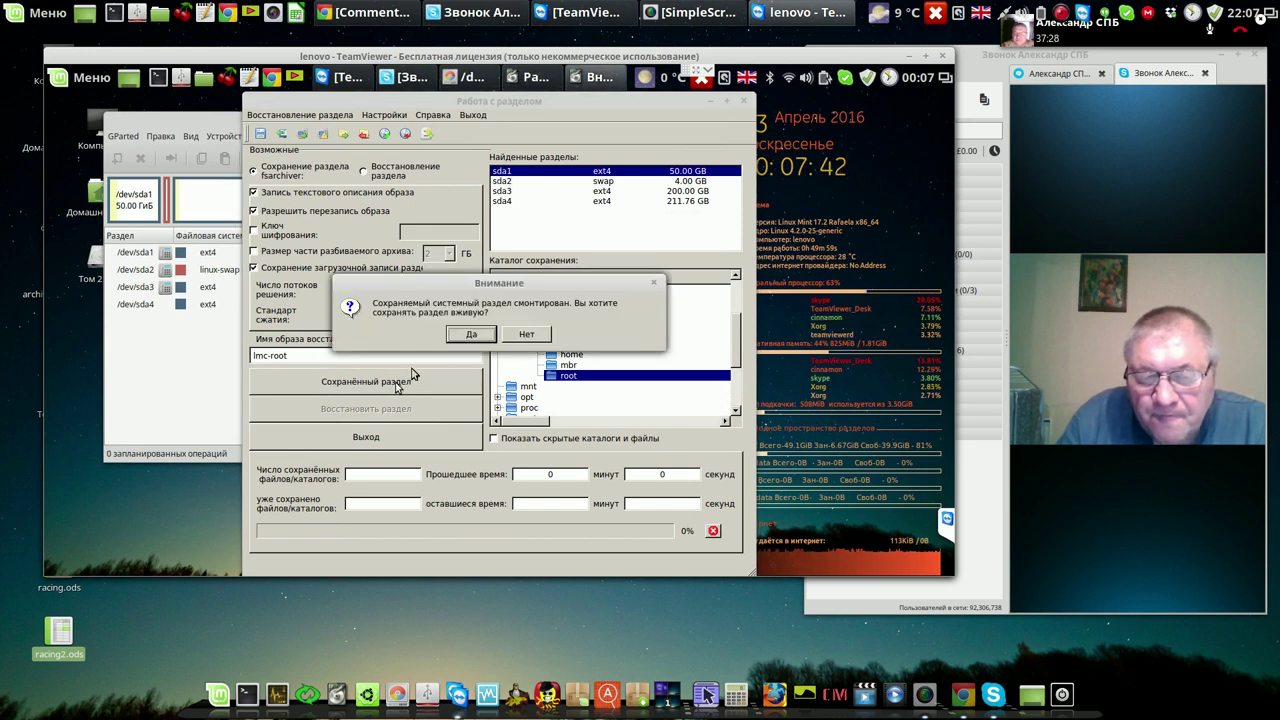
{"action": "left_click", "coordinate": [473, 333]}
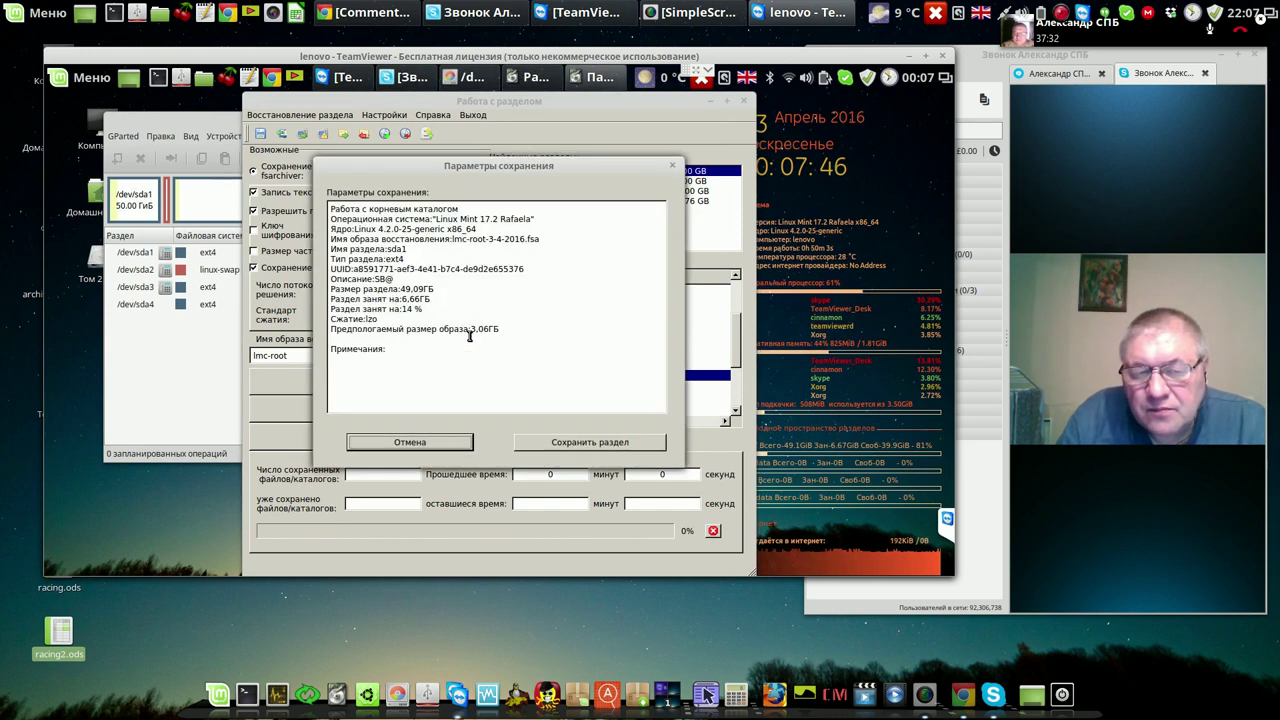
{"action": "left_click", "coordinate": [601, 445]}
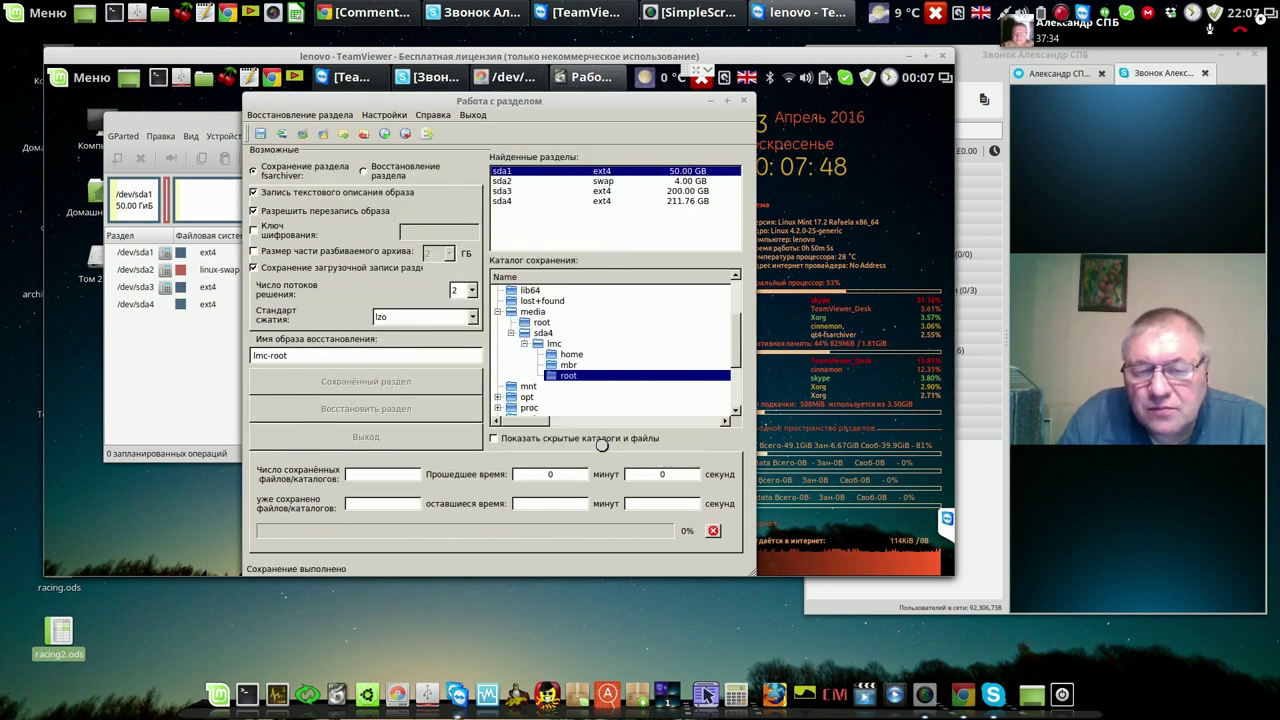
{"action": "left_click_drag", "start_coordinate": [750, 568], "coordinate": [731, 503]}
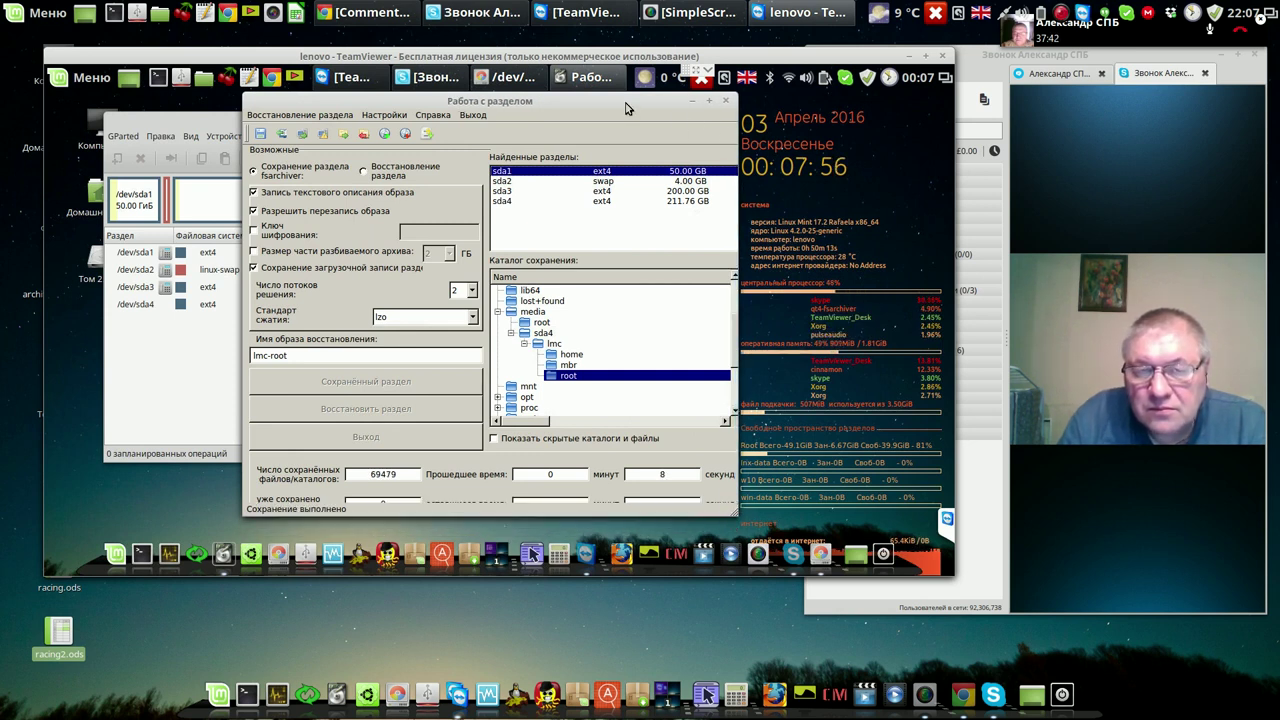
{"action": "left_click_drag", "start_coordinate": [626, 108], "coordinate": [586, 113]}
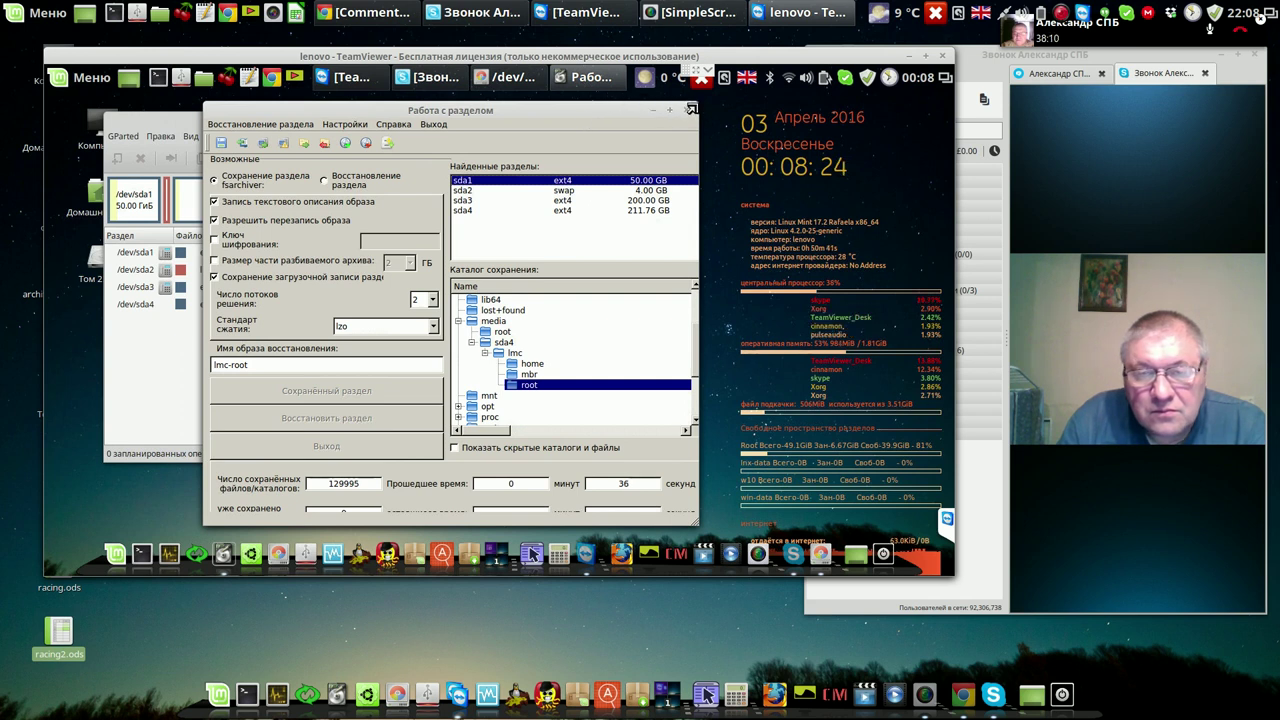
Shrink the qt4-fsarchiver window to uncover the GParted window behind it, and close GParted
{"action": "left_click_drag", "start_coordinate": [691, 108], "coordinate": [661, 138]}
{"action": "left_click_drag", "start_coordinate": [555, 145], "coordinate": [569, 152]}
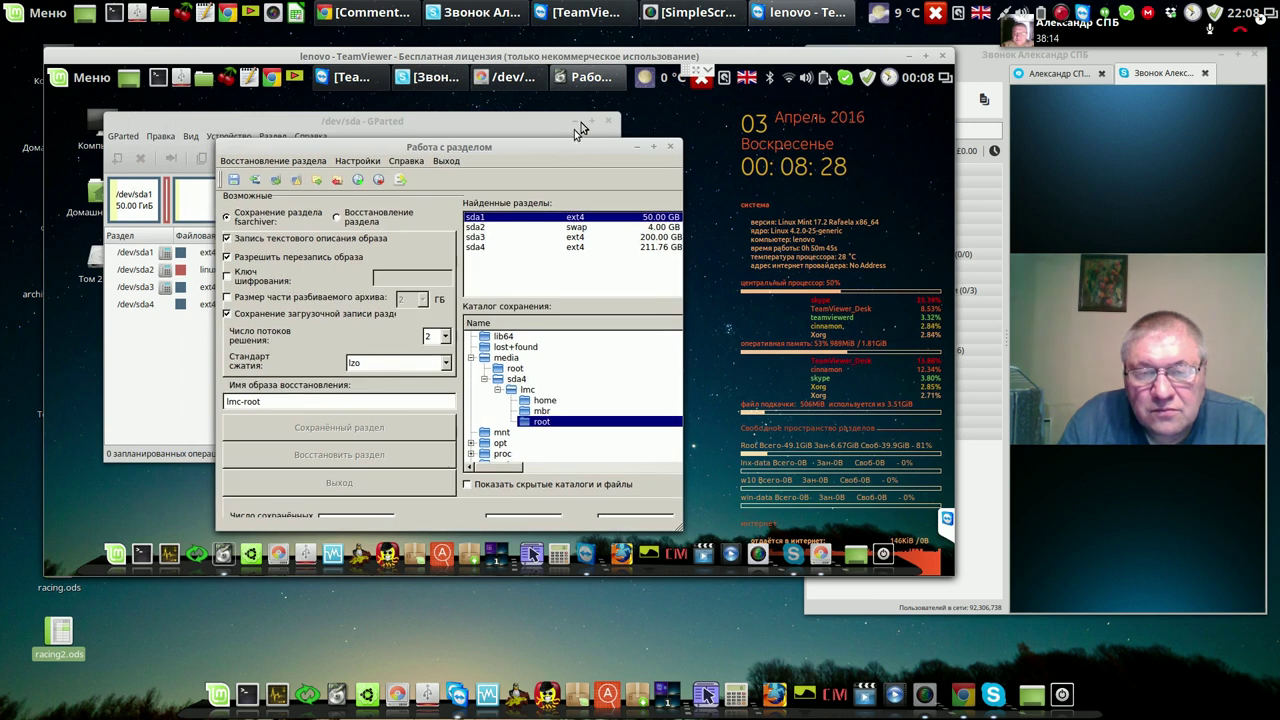
{"action": "left_click", "coordinate": [546, 123]}
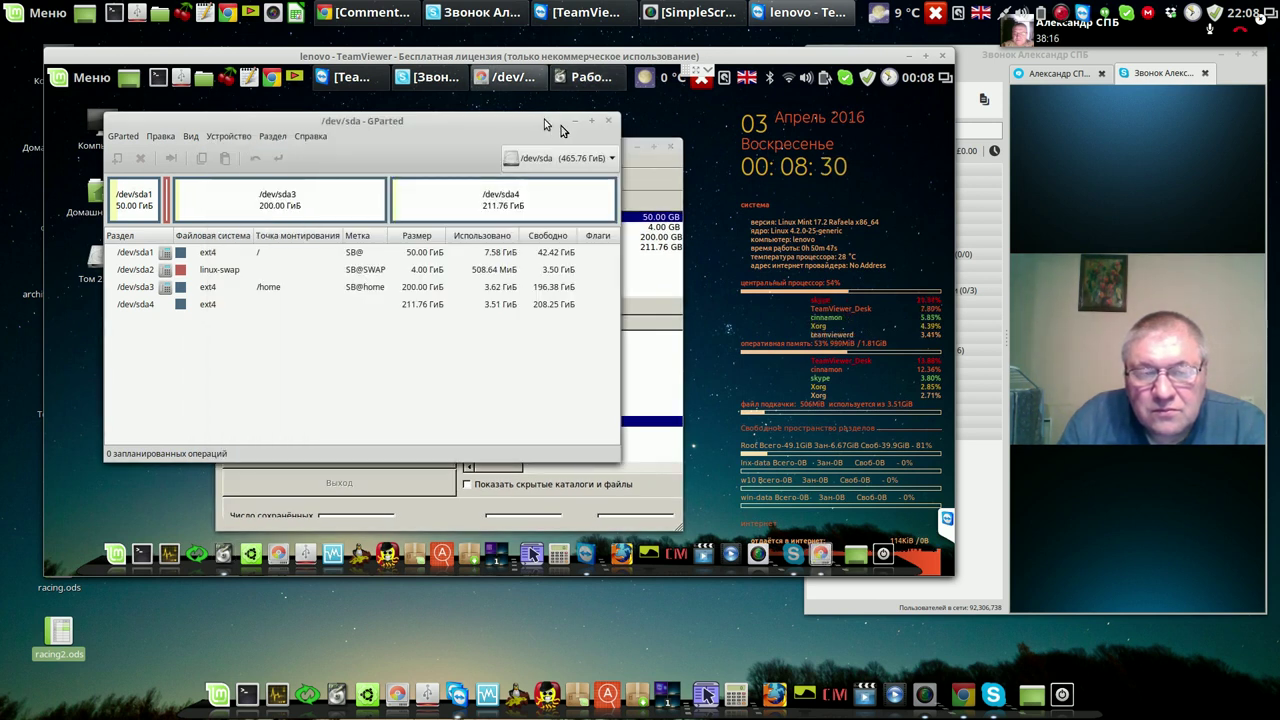
{"action": "left_click", "coordinate": [607, 121]}
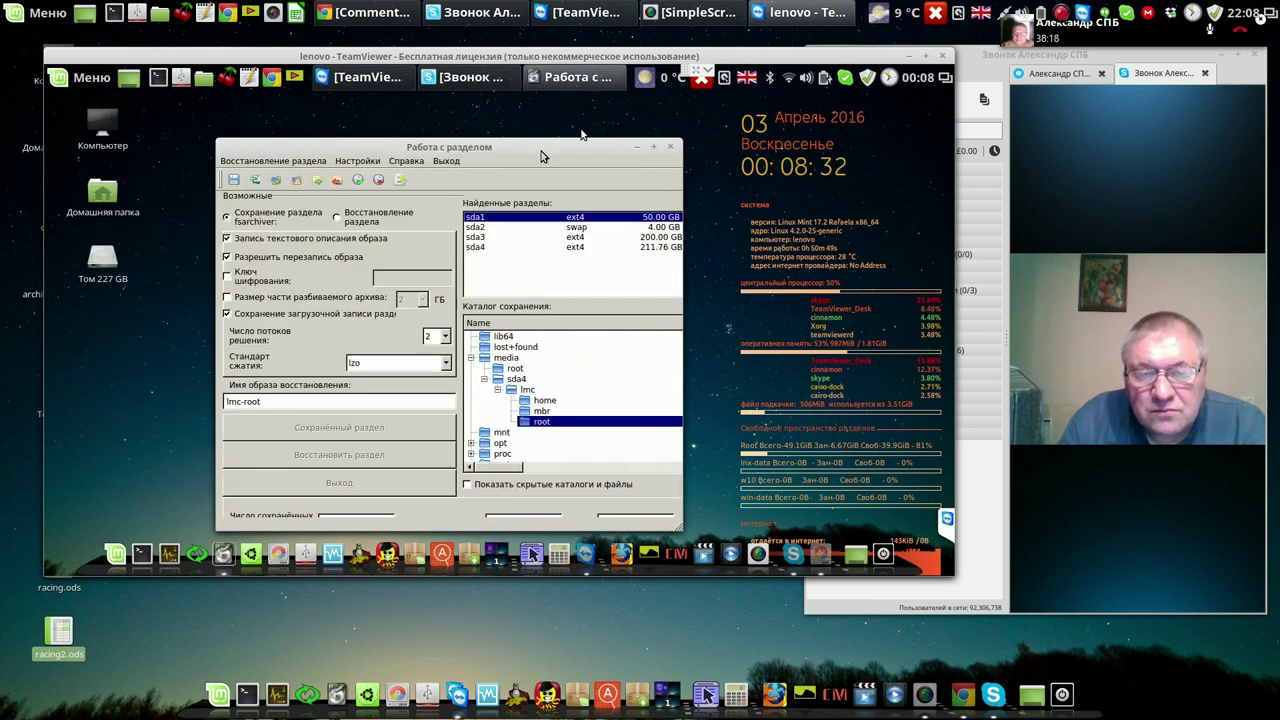
Reposition the qt4-fsarchiver window and enlarge it so the save progress fields are fully visible
{"action": "left_click_drag", "start_coordinate": [539, 149], "coordinate": [479, 123]}
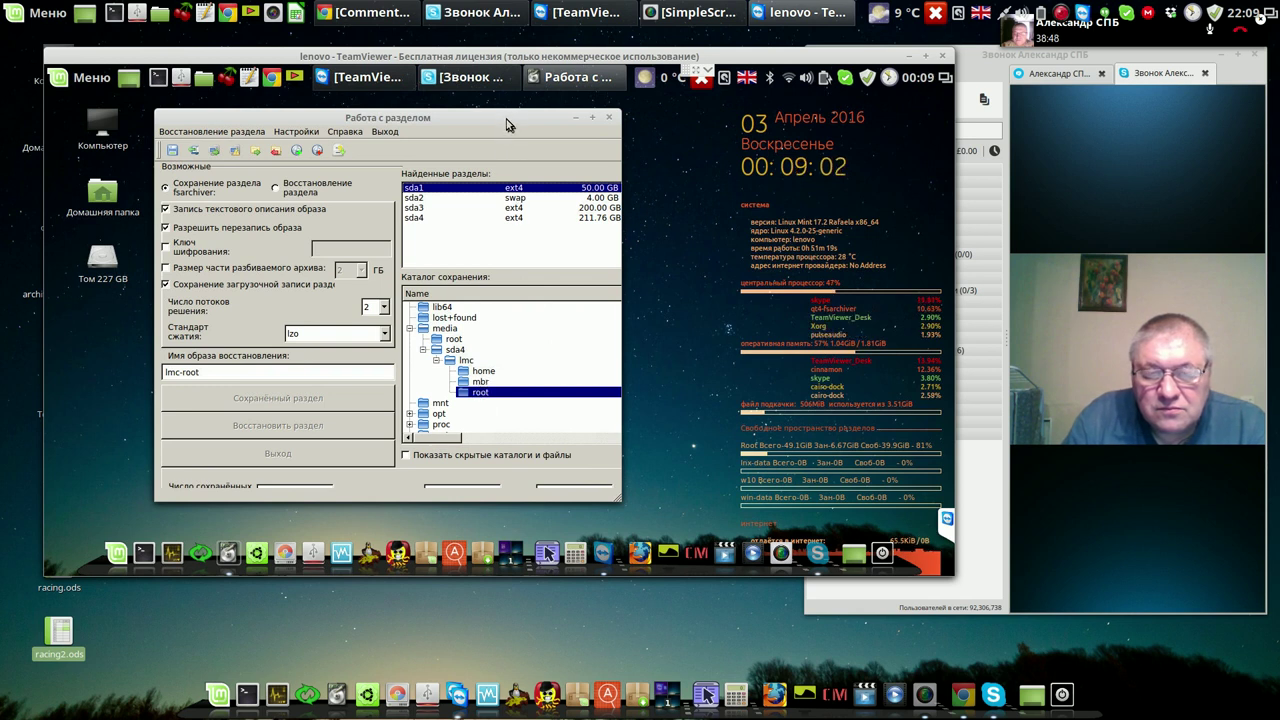
{"action": "left_click_drag", "start_coordinate": [508, 121], "coordinate": [506, 118]}
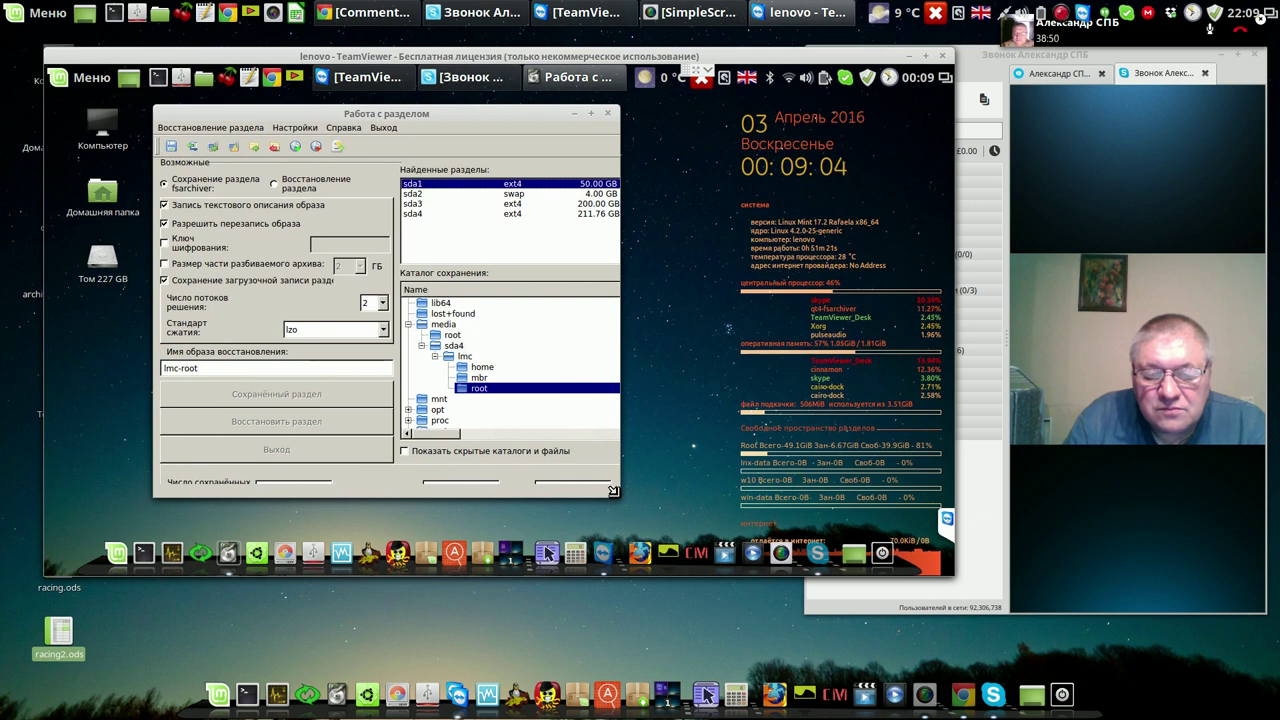
{"action": "left_click_drag", "start_coordinate": [613, 496], "coordinate": [681, 537]}
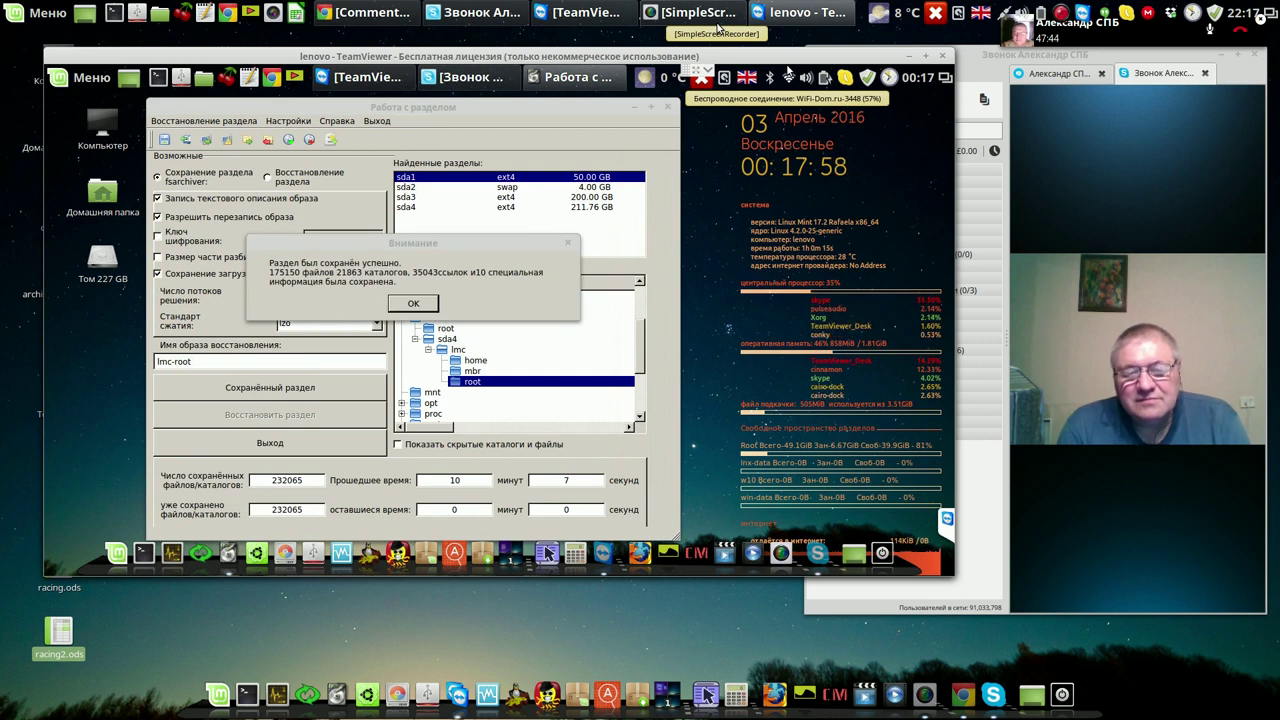
Dismiss the save completion notice, check the mbr and root save folders in the directory tree, and close qt4-fsarchiver
{"action": "left_click", "coordinate": [418, 306]}
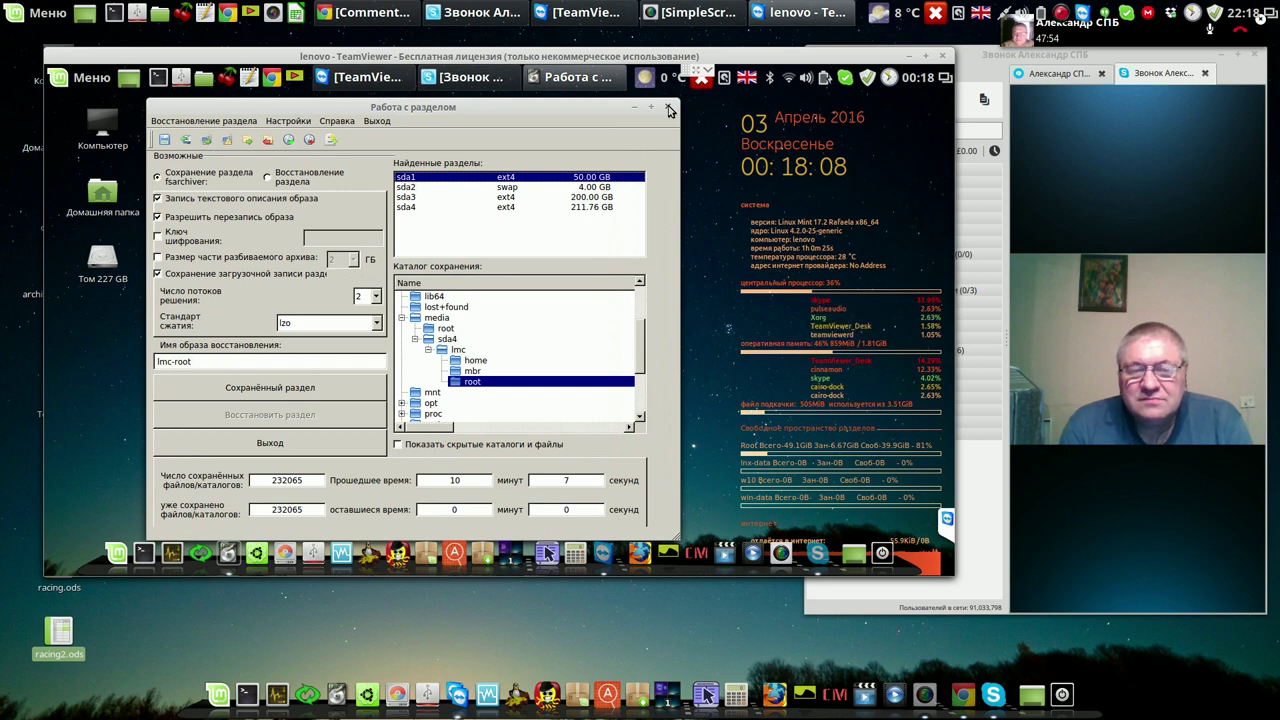
{"action": "left_click", "coordinate": [472, 371]}
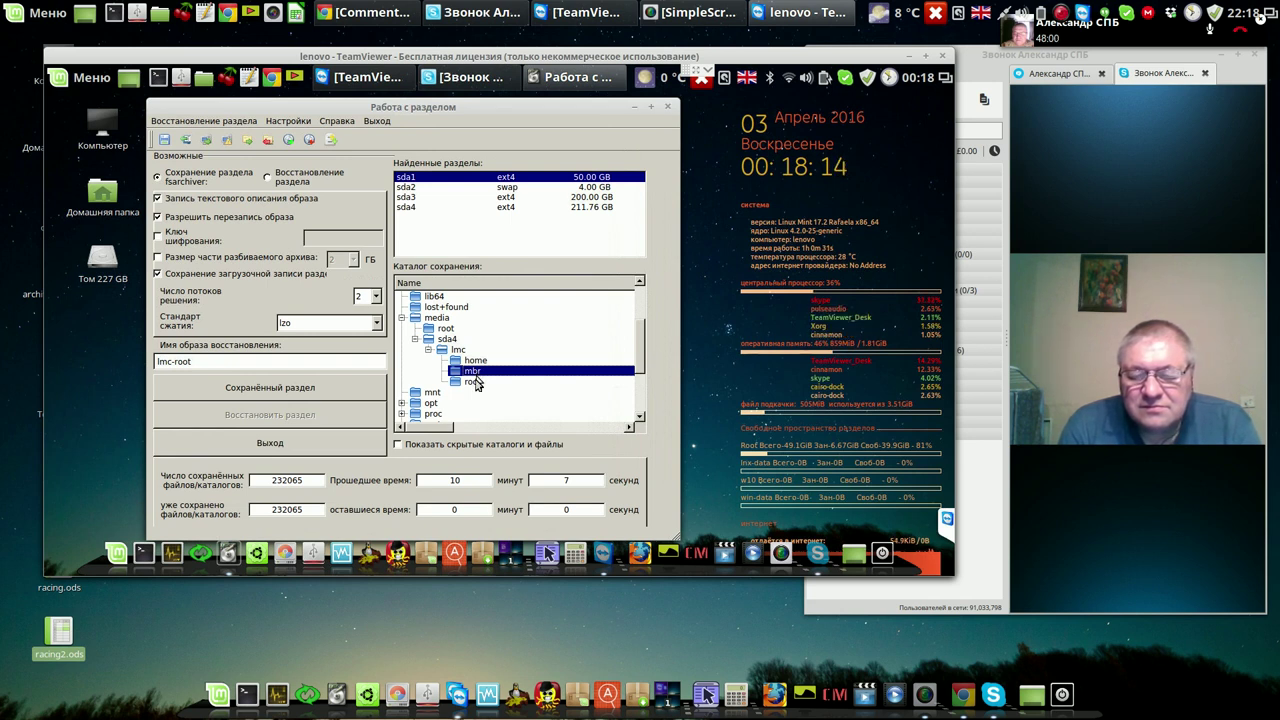
{"action": "left_click", "coordinate": [472, 382]}
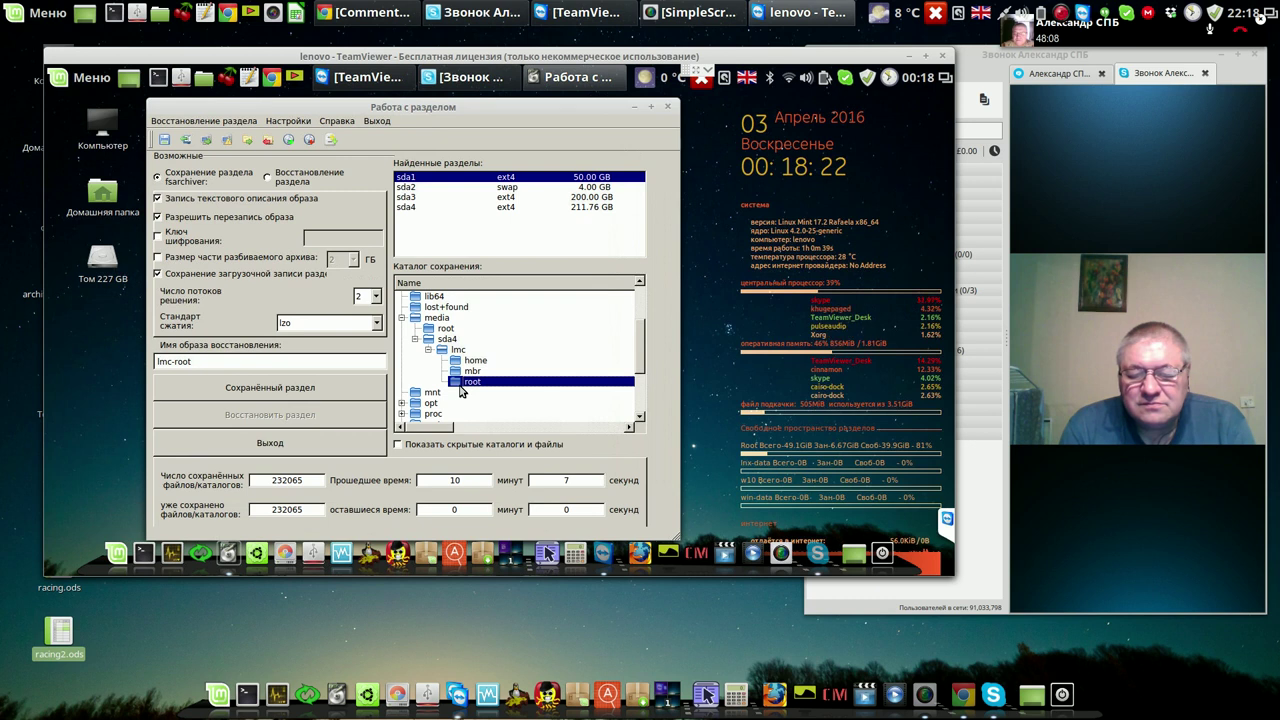
{"action": "left_click", "coordinate": [668, 108]}
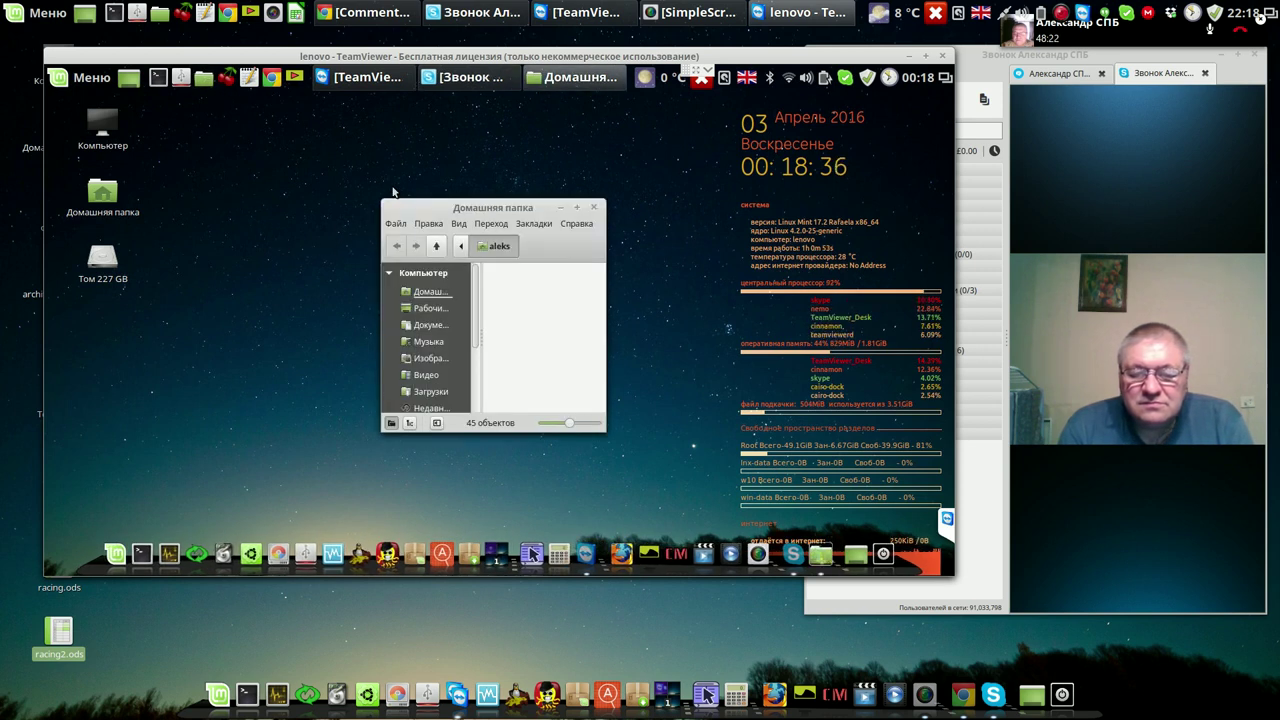
Move and enlarge the file manager window, and open the lmc/root folder on the 227 GB volume
{"action": "left_click_drag", "start_coordinate": [503, 206], "coordinate": [340, 129]}
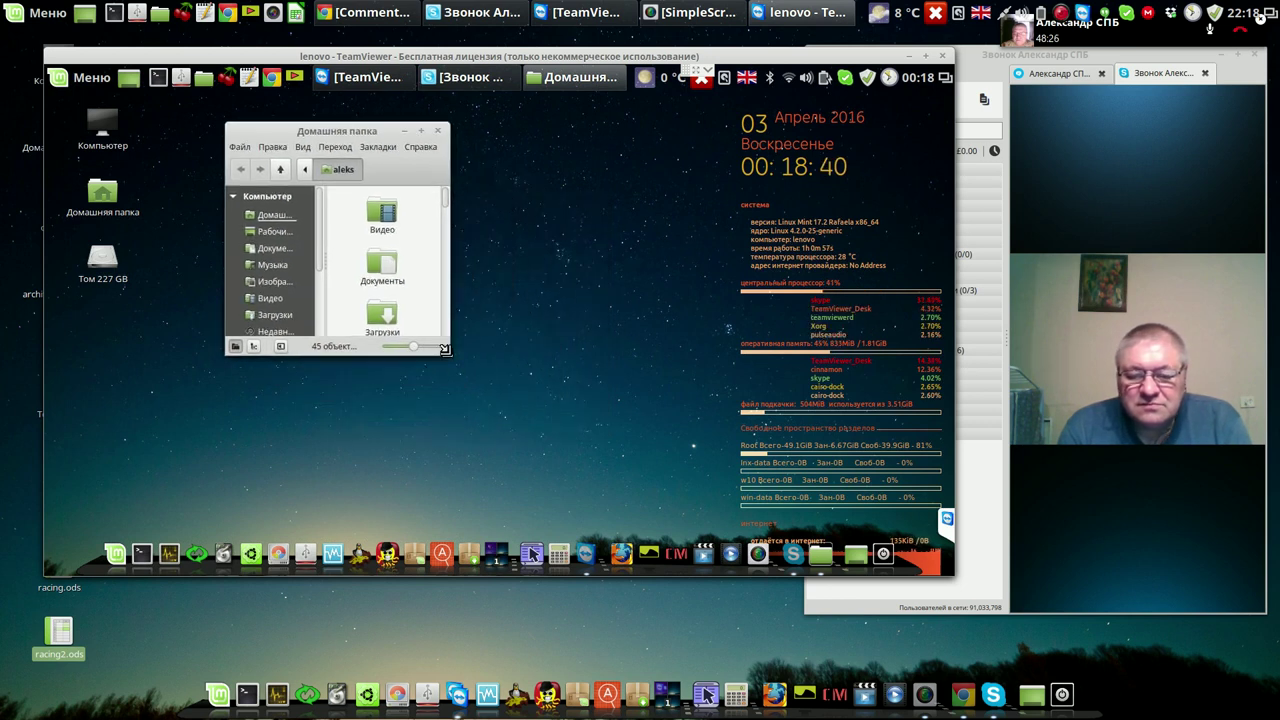
{"action": "left_click_drag", "start_coordinate": [444, 347], "coordinate": [733, 466]}
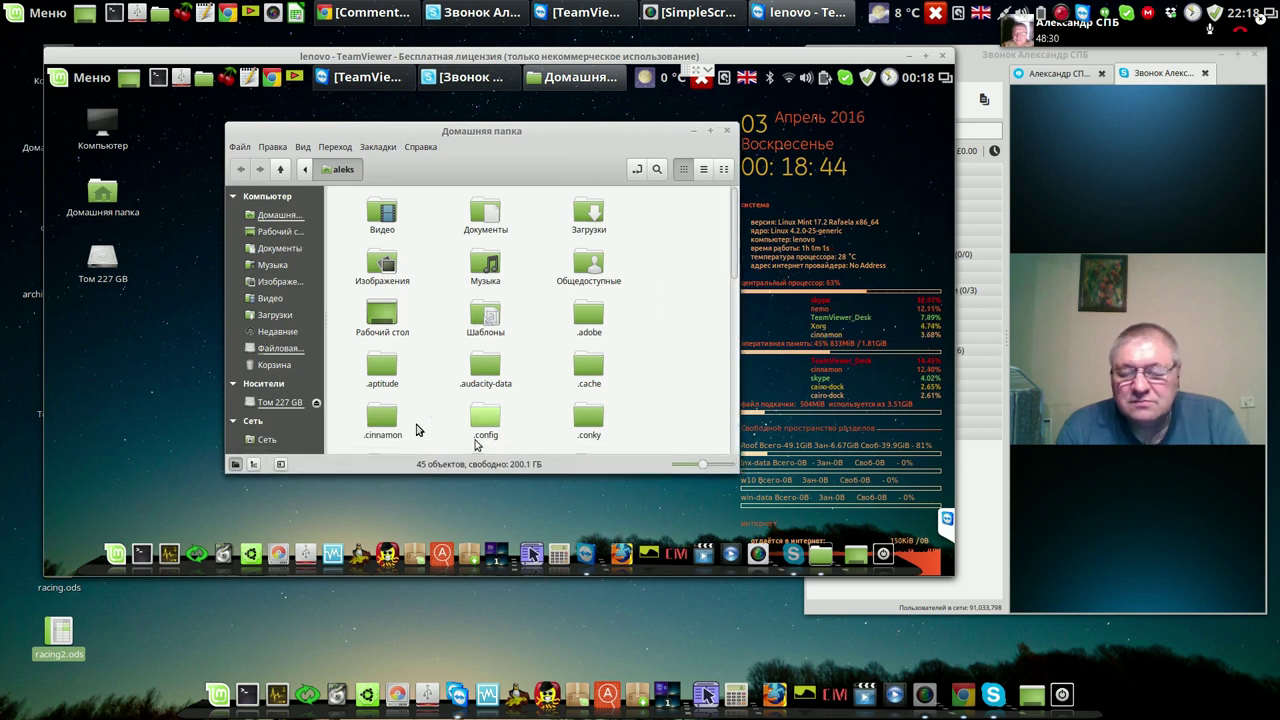
{"action": "left_click", "coordinate": [276, 403]}
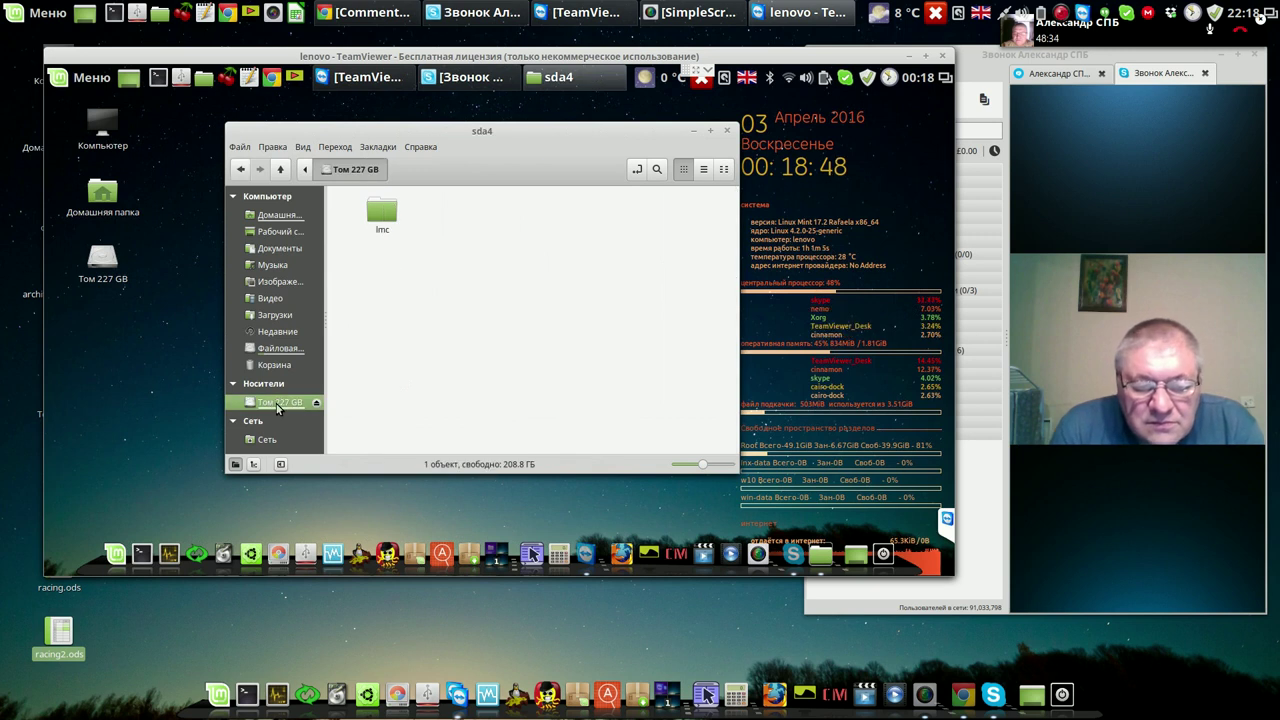
{"action": "double_click", "coordinate": [378, 217]}
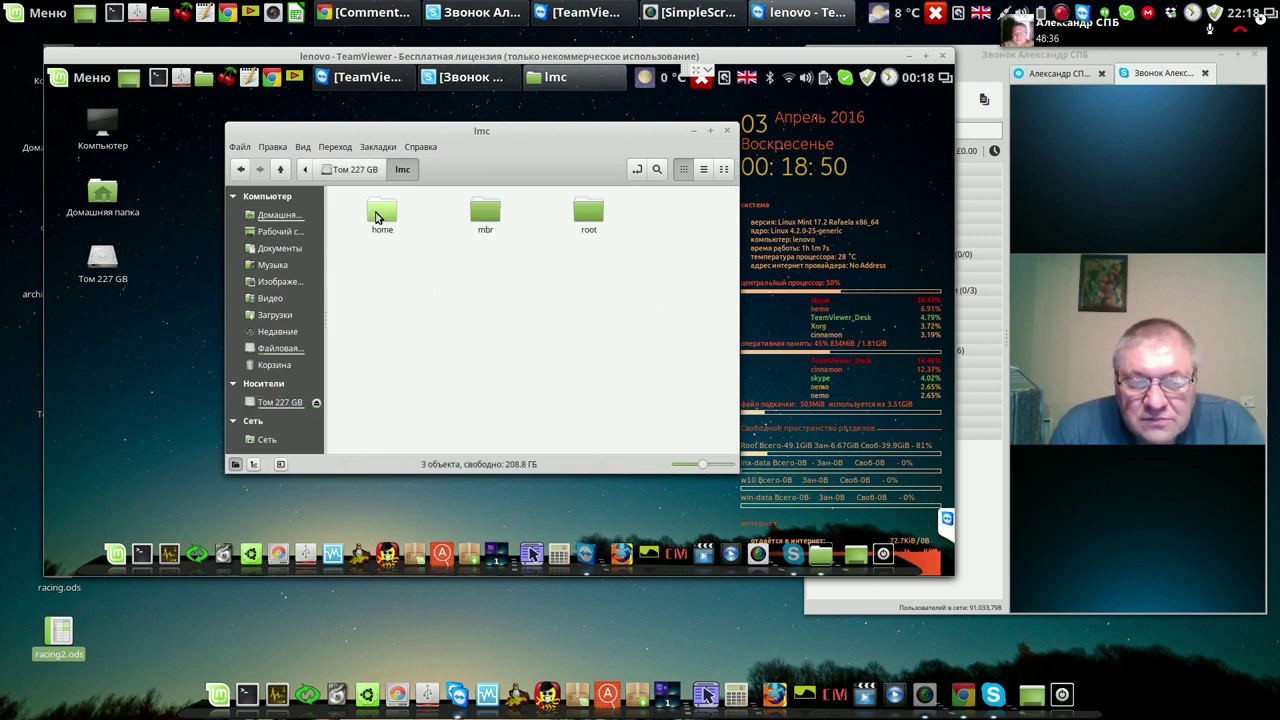
{"action": "left_click", "coordinate": [594, 219]}
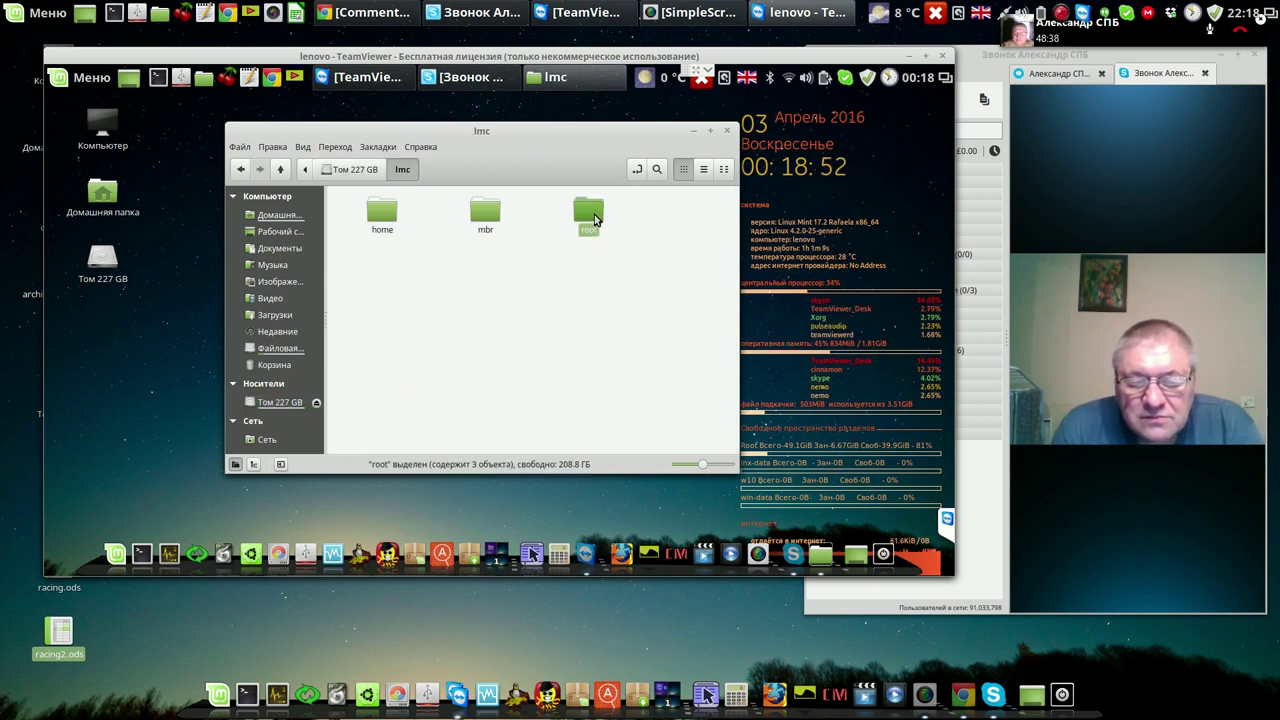
{"action": "double_click", "coordinate": [594, 219]}
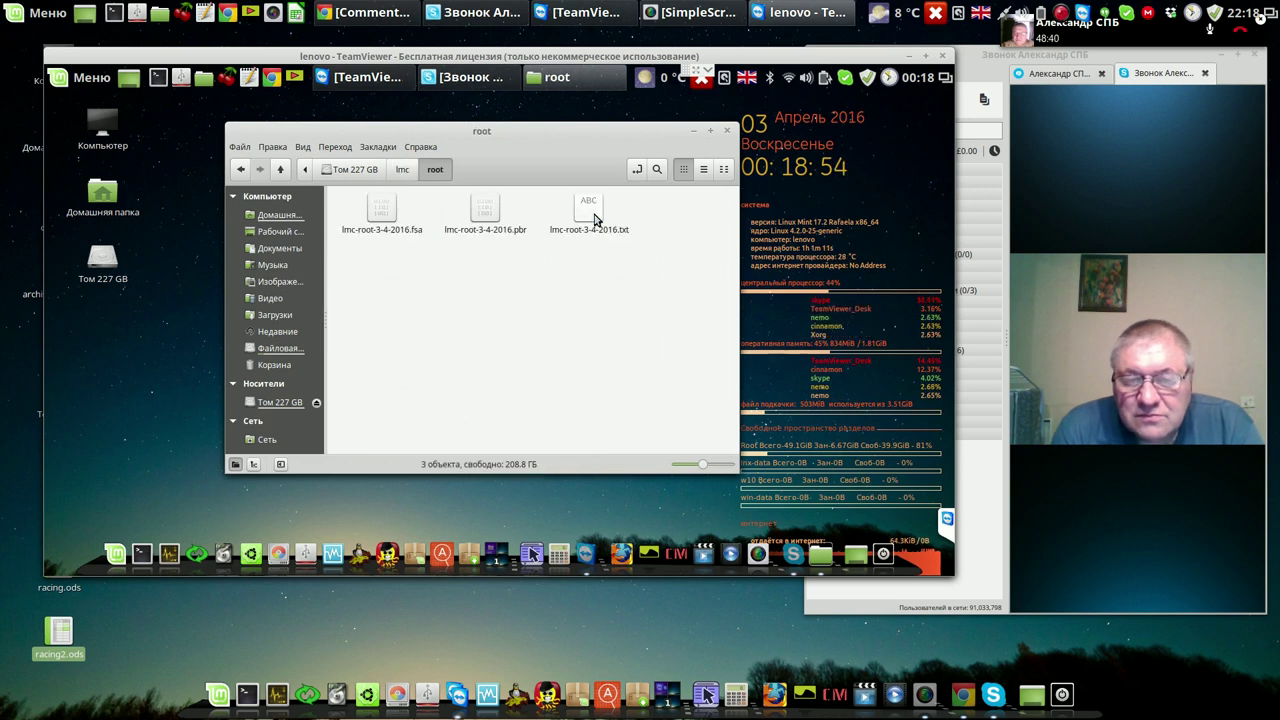
List the backup files with details, select lmc-root-3-4-2016.fsa, and widen the window to examine sizes and modification dates
{"action": "left_click", "coordinate": [704, 170]}
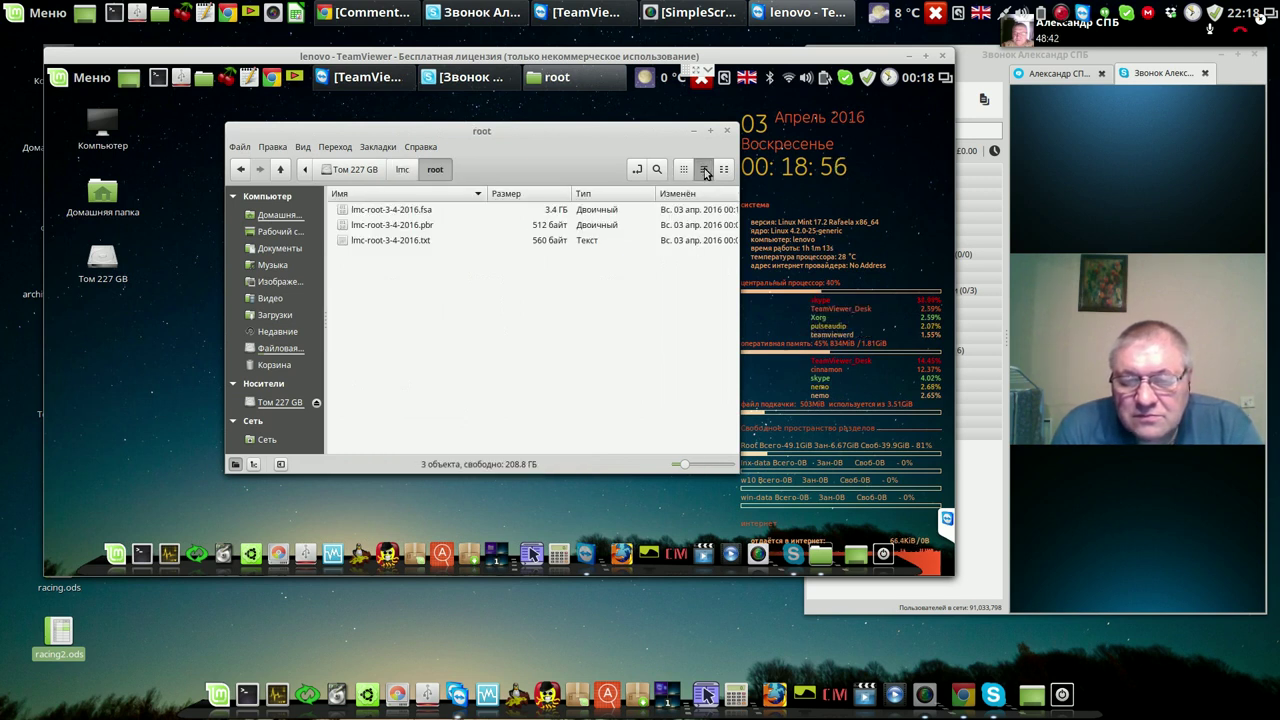
{"action": "left_click", "coordinate": [555, 216]}
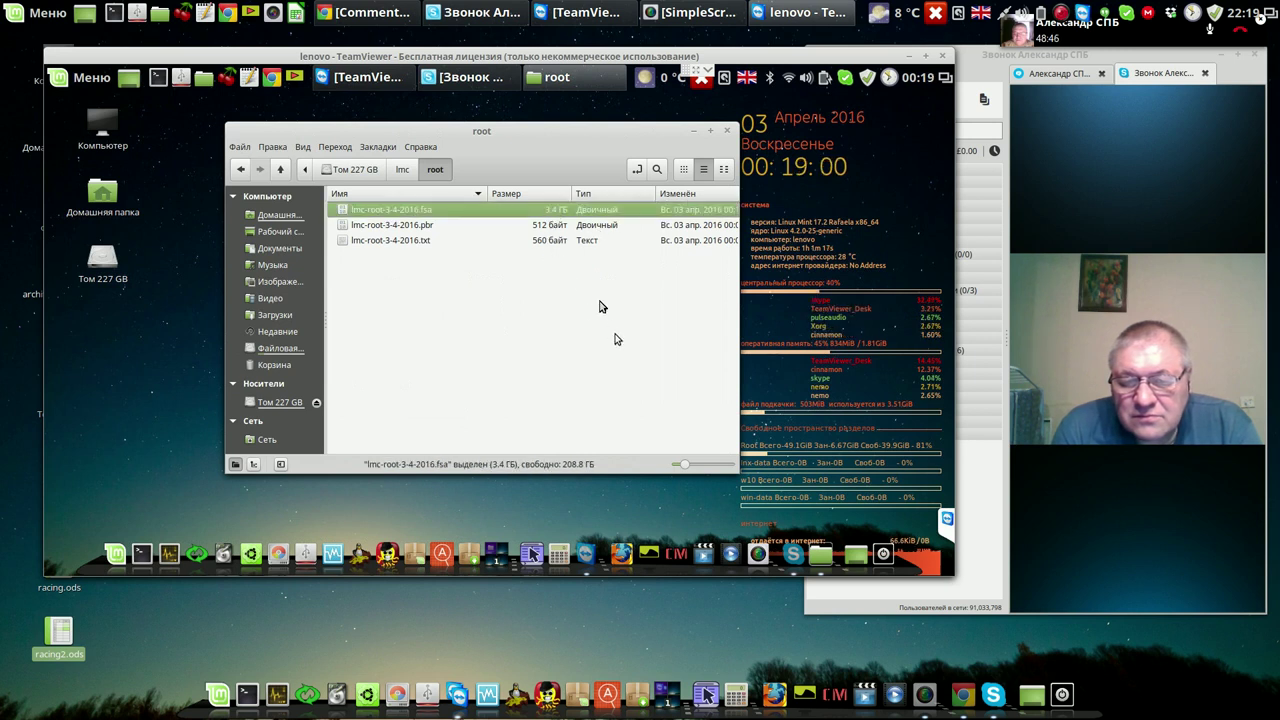
{"action": "left_click_drag", "start_coordinate": [570, 132], "coordinate": [484, 118]}
{"action": "left_click_drag", "start_coordinate": [646, 454], "coordinate": [743, 458]}
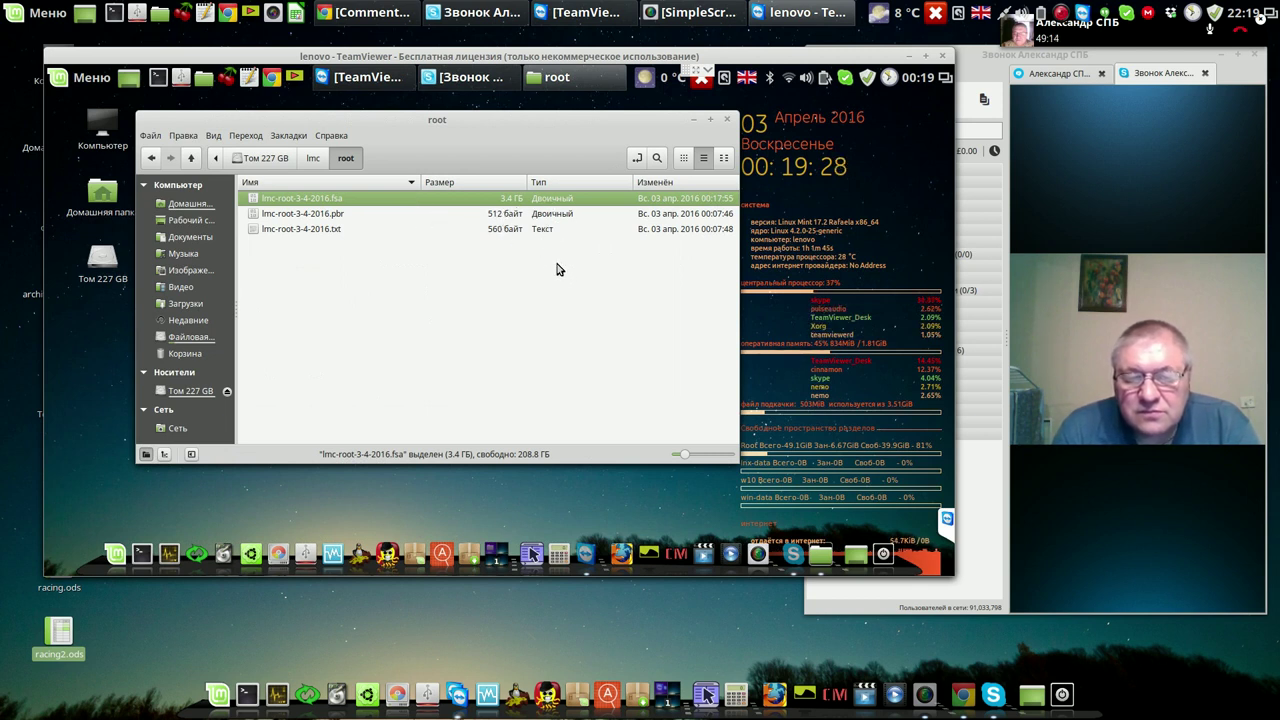
Close the file manager and bring up the remote computer's shutdown and restart dialog
{"action": "left_click", "coordinate": [727, 121]}
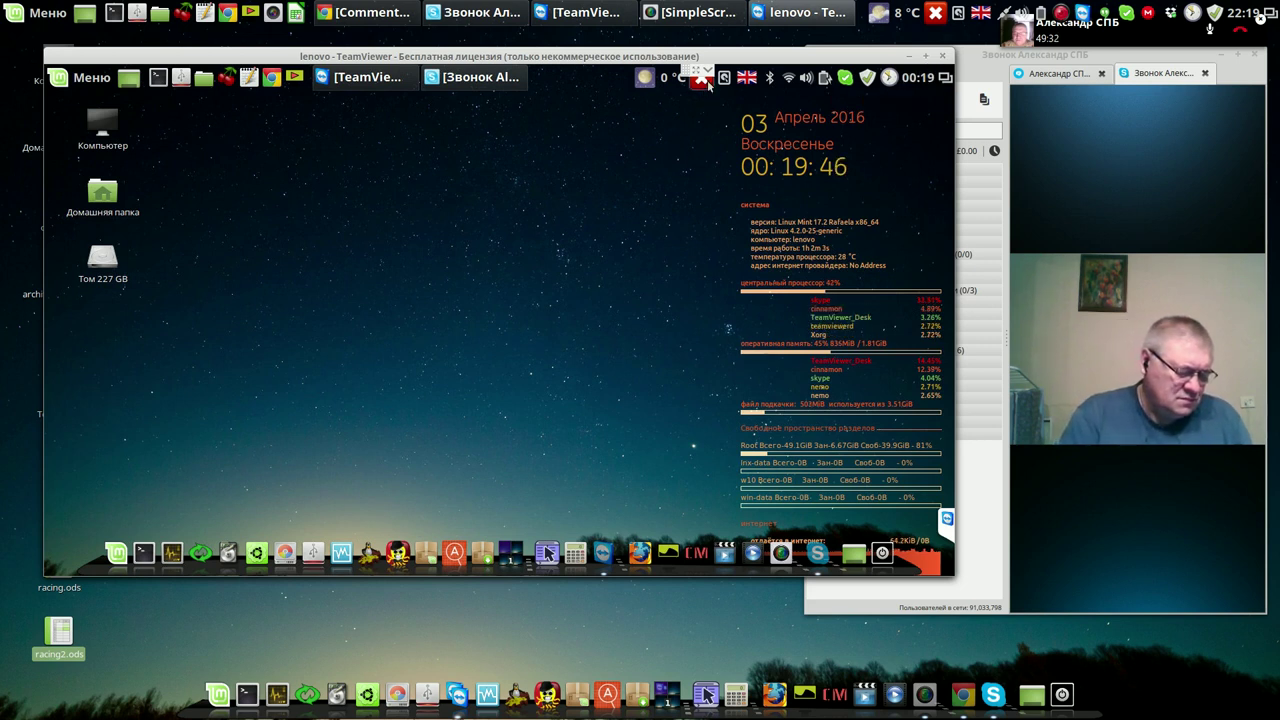
{"action": "key", "text": "ctrl+alt+End"}
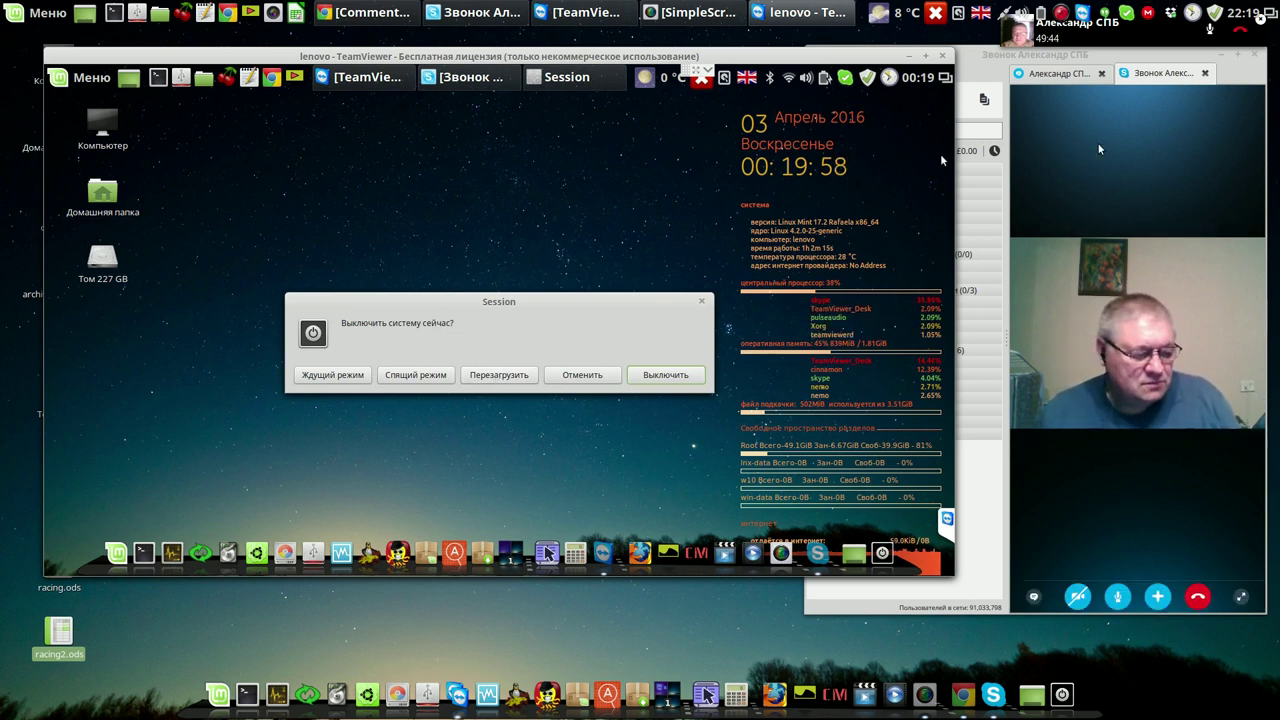
End the current Skype call and answer the contact's new incoming call
{"action": "left_click", "coordinate": [1200, 599]}
{"action": "left_click", "coordinate": [1200, 599]}
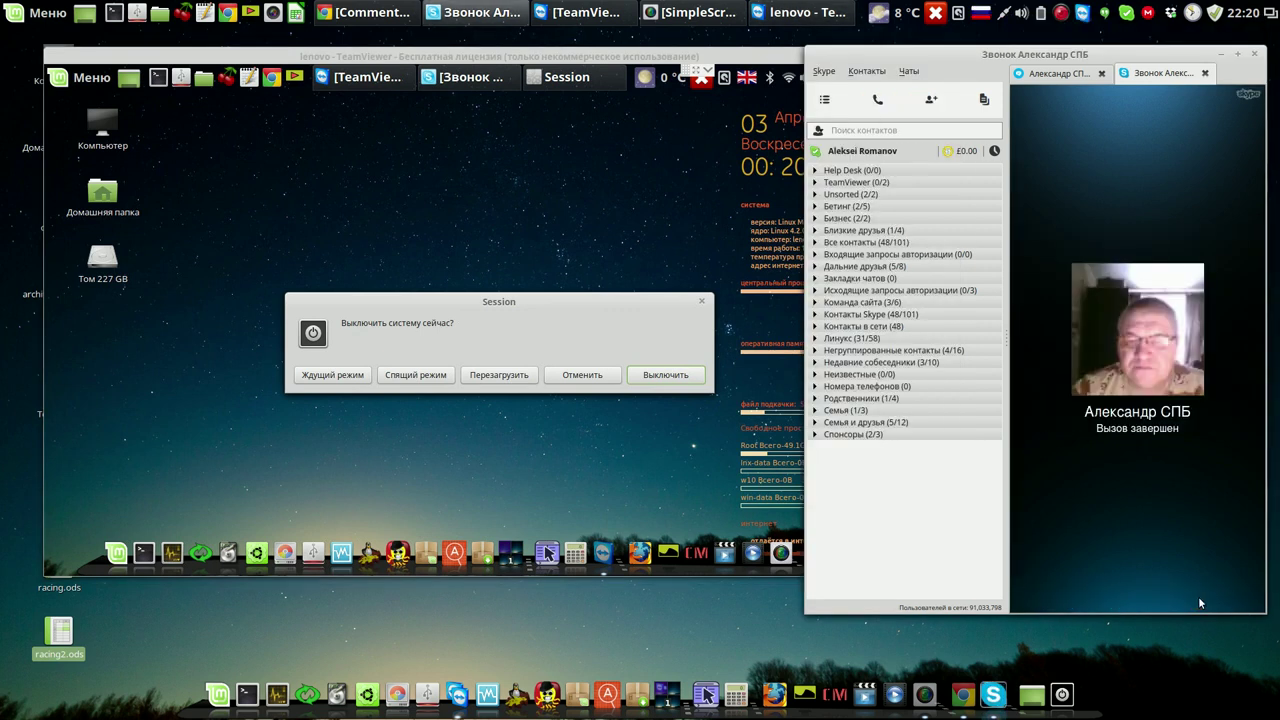
{"action": "left_click", "coordinate": [1206, 74]}
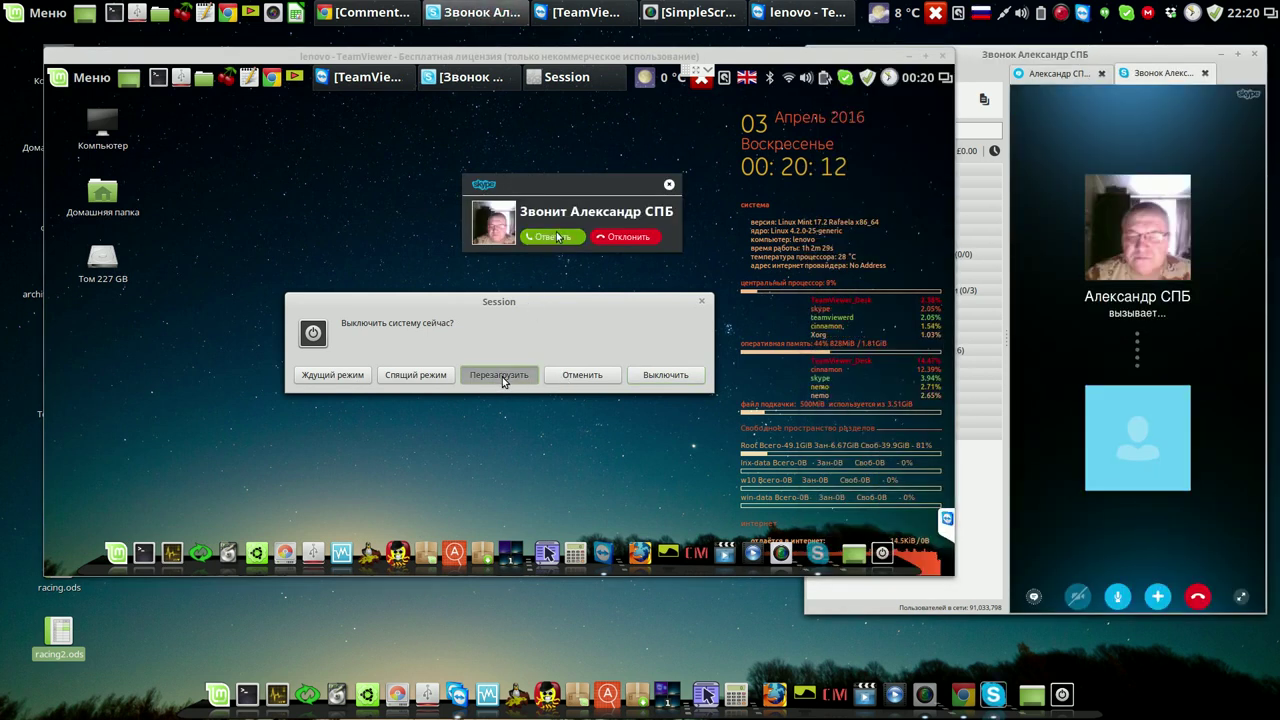
{"action": "left_click", "coordinate": [552, 237]}
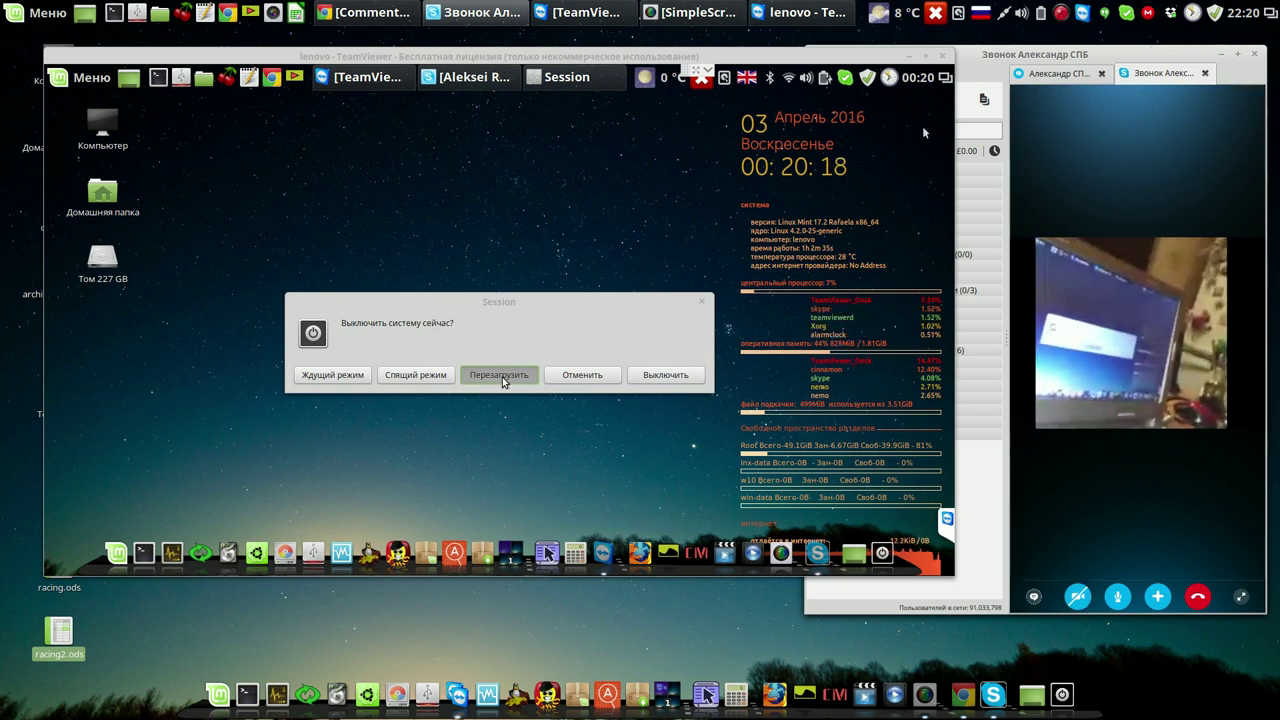
Close the TeamViewer remote session to the lenovo computer and minimize the main TeamViewer window
{"action": "left_click", "coordinate": [942, 57]}
{"action": "left_click", "coordinate": [749, 420]}
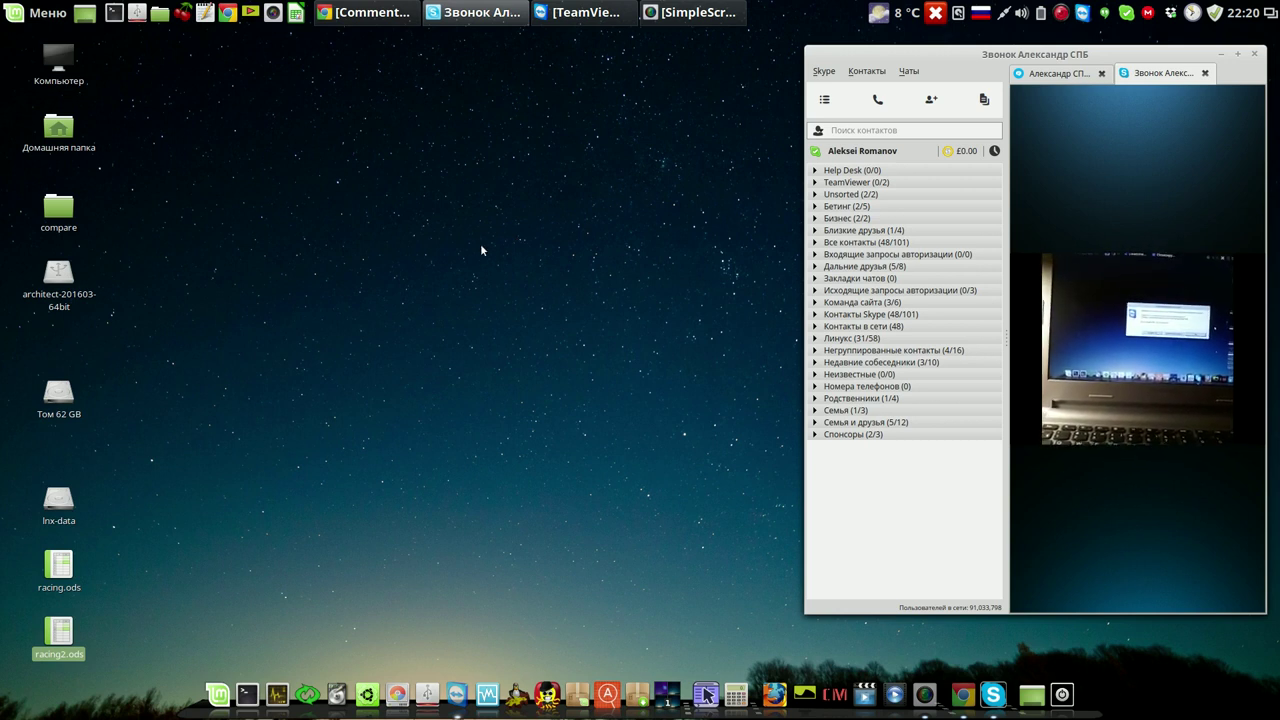
{"action": "left_click", "coordinate": [584, 12]}
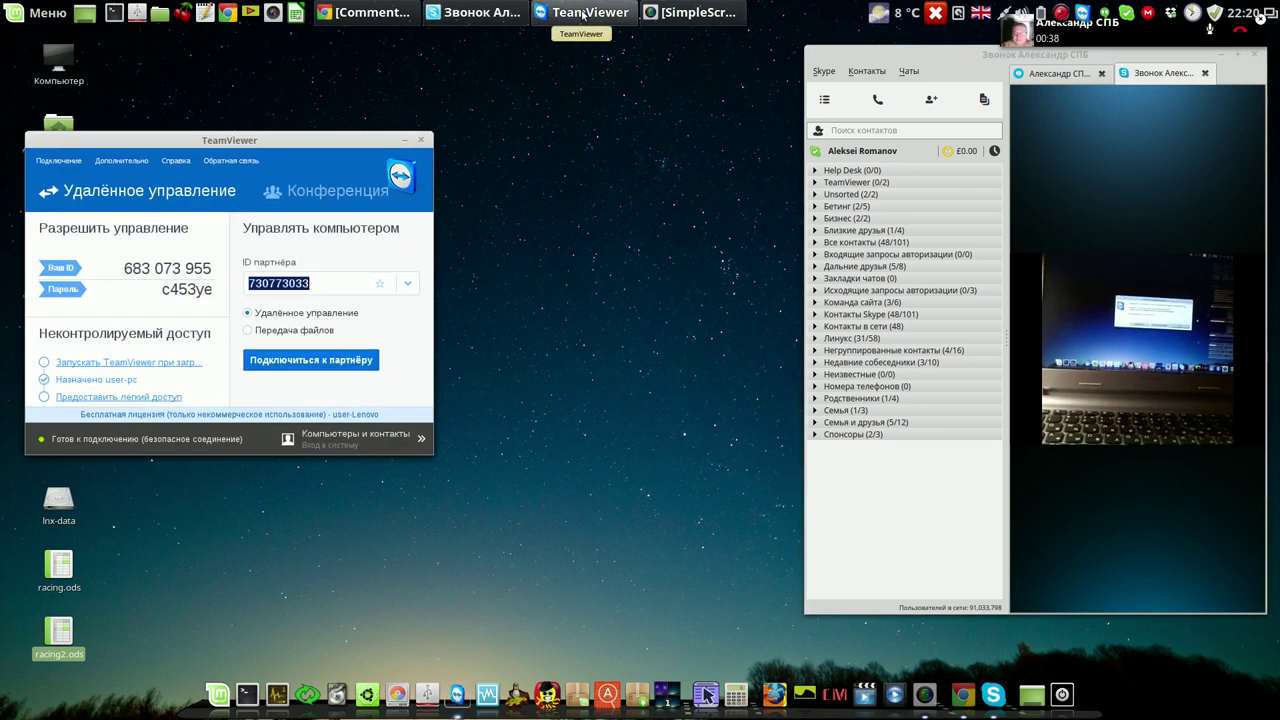
{"action": "left_click", "coordinate": [405, 141]}
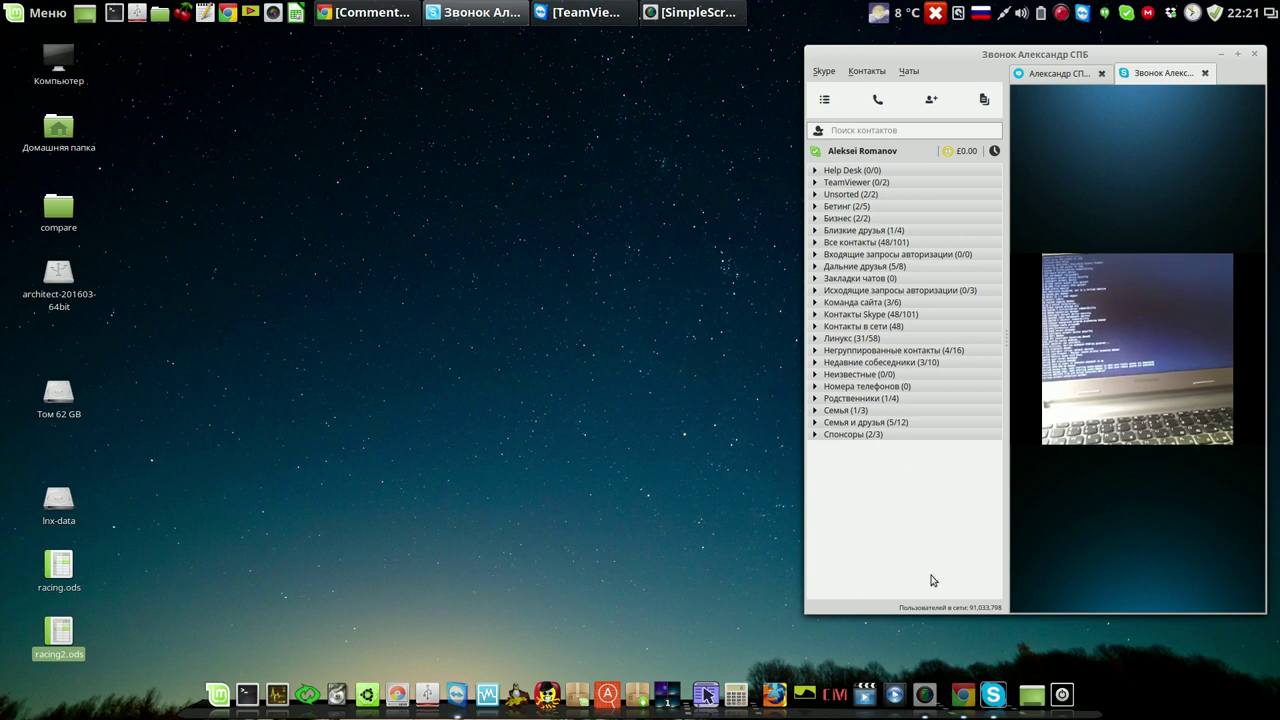
Enlarge the Skype call window to watch the remote laptop restart, and move it clear of the desktop system monitor
{"action": "left_click_drag", "start_coordinate": [811, 611], "coordinate": [353, 600]}
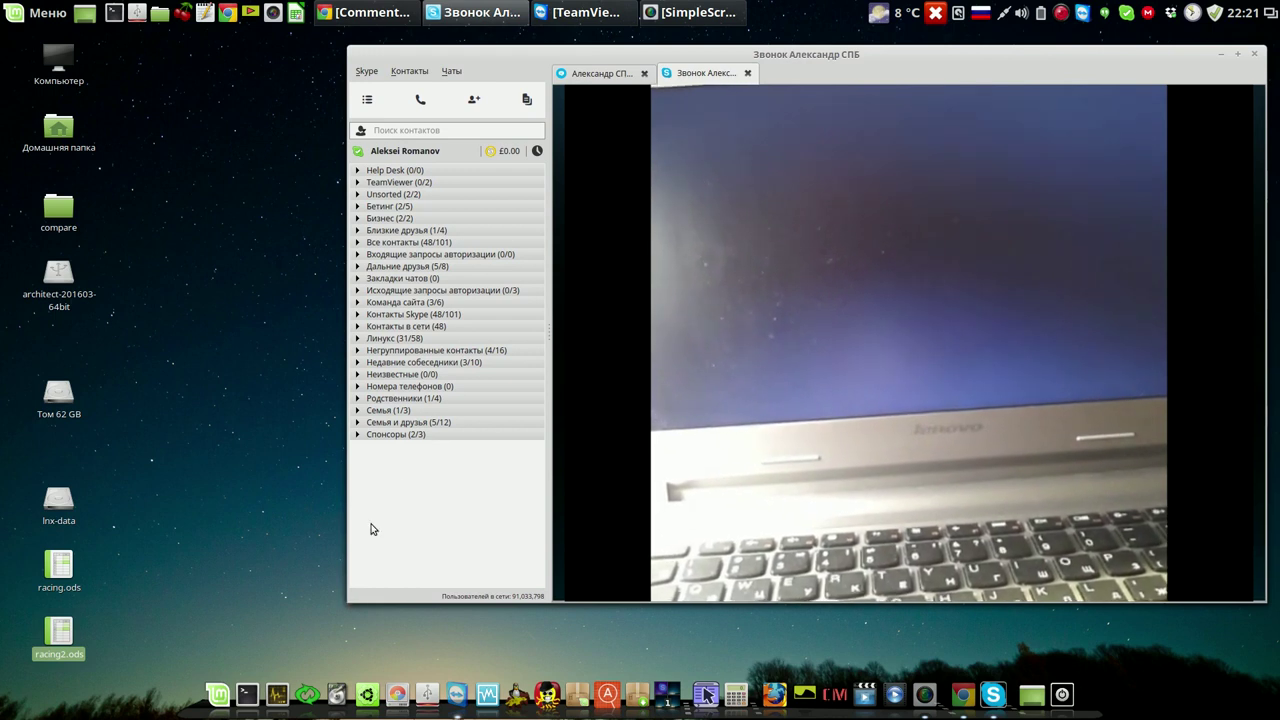
{"action": "mouse_move", "coordinate": [1172, 108]}
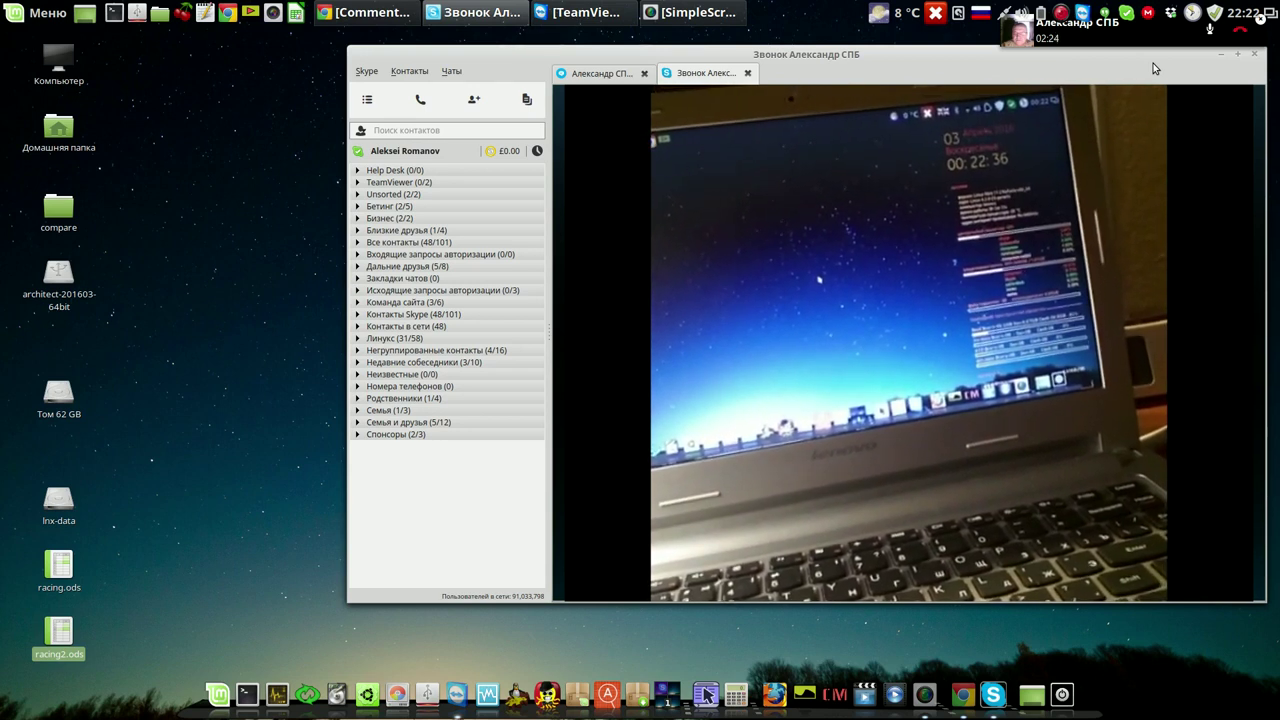
{"action": "mouse_move", "coordinate": [1207, 122]}
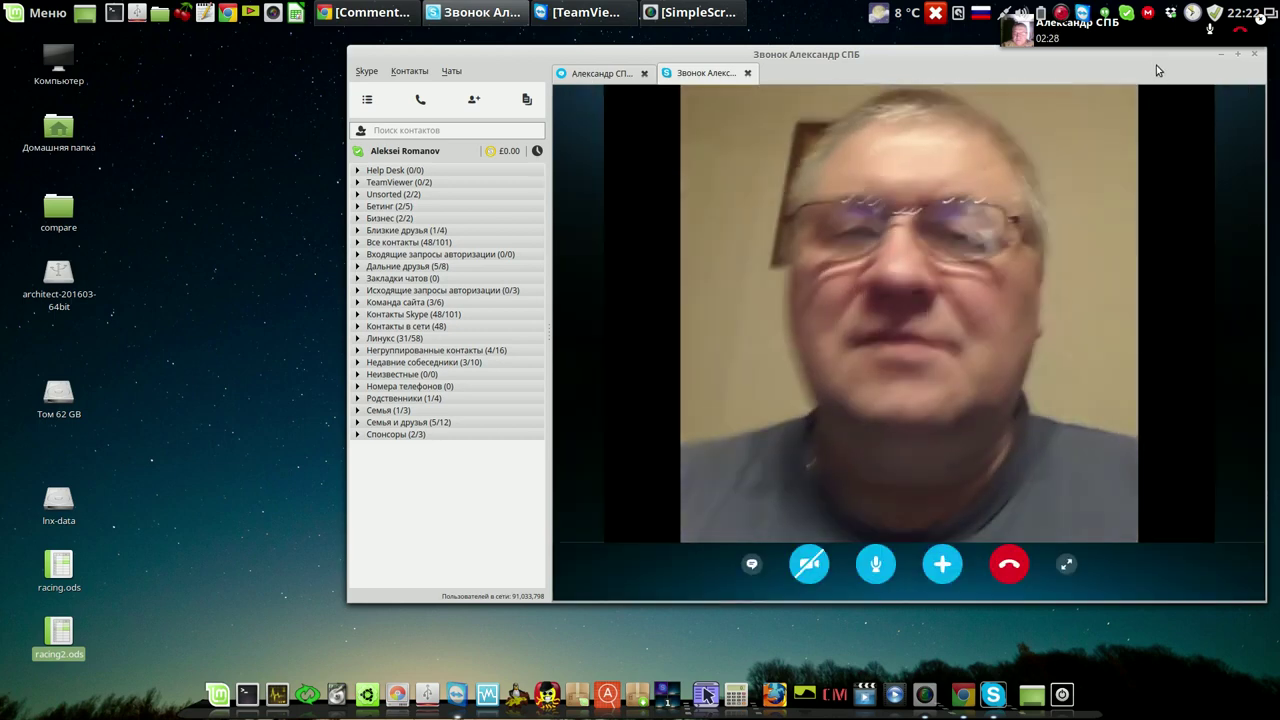
{"action": "left_click_drag", "start_coordinate": [869, 57], "coordinate": [630, 66]}
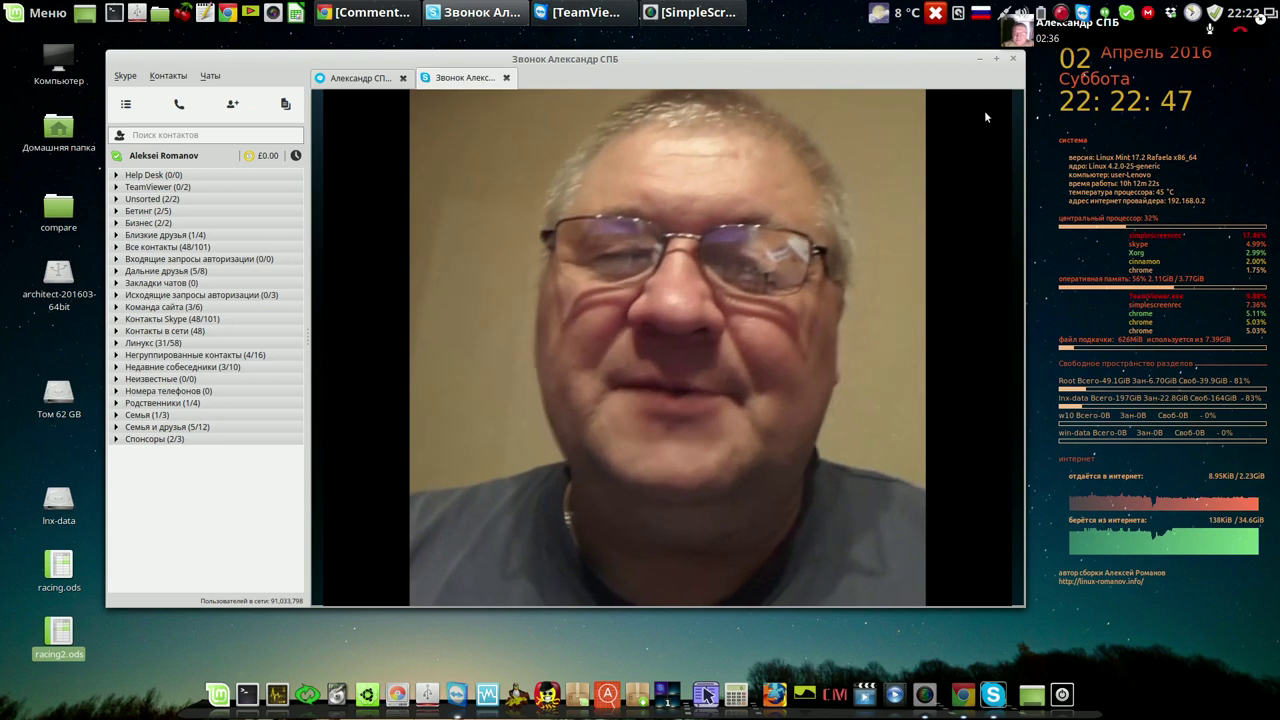
{"action": "mouse_move", "coordinate": [772, 577]}
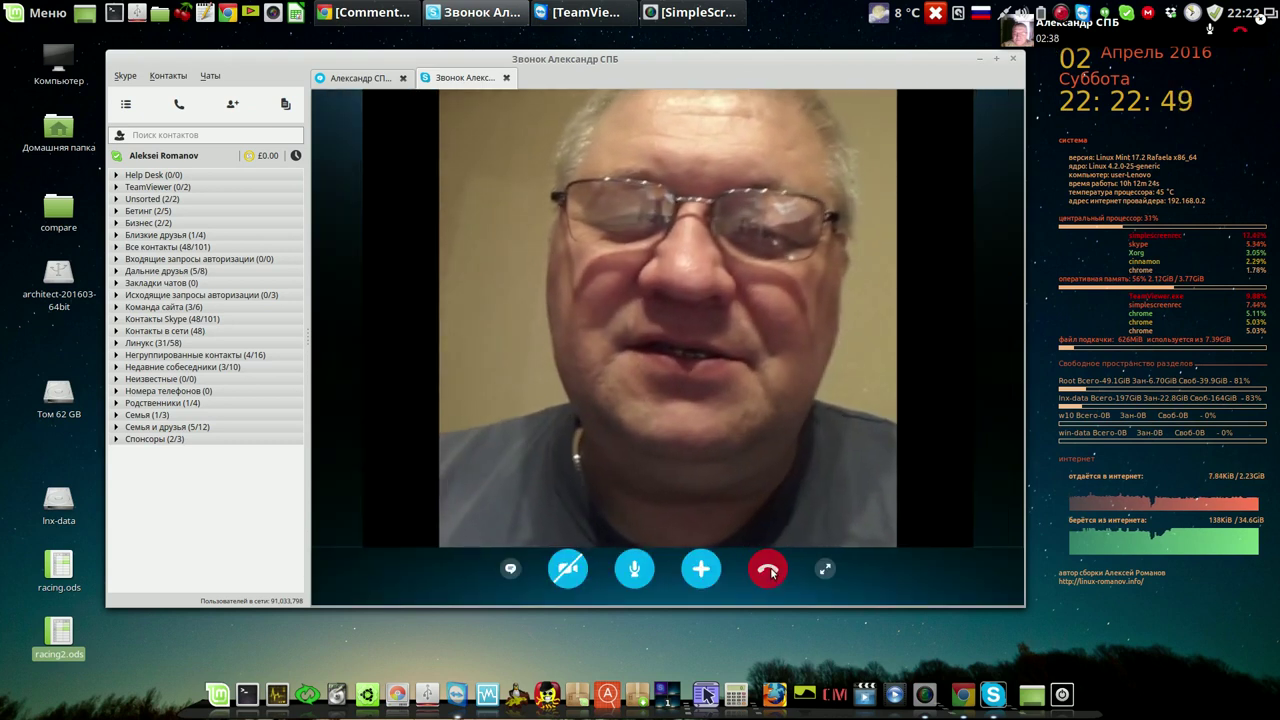